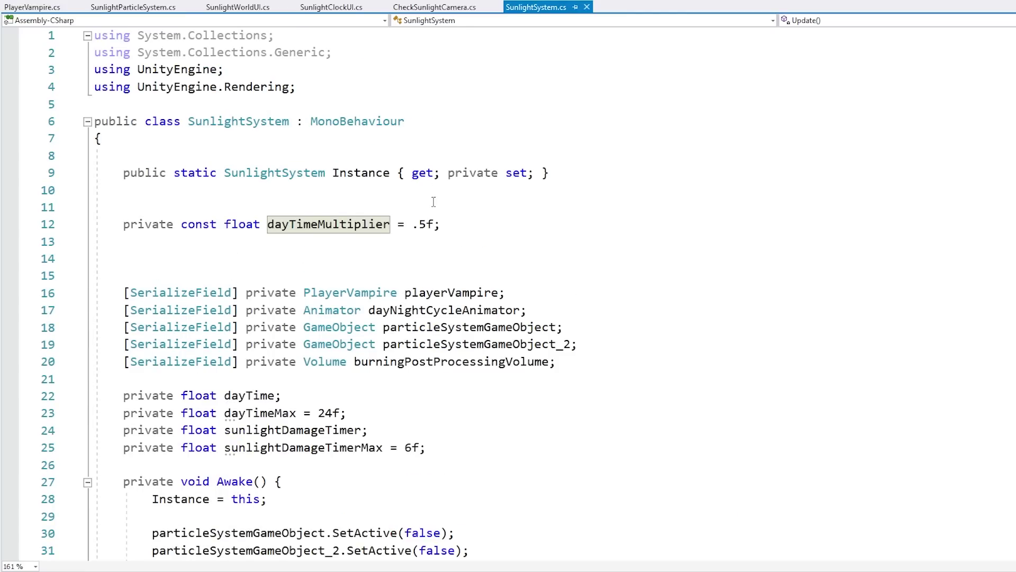
Add a Debug.Log(GetHour()); line to SunlightSystem's Update and save the script
scroll(513, 248, "down", 3)
scroll(513, 248, "down", 1)
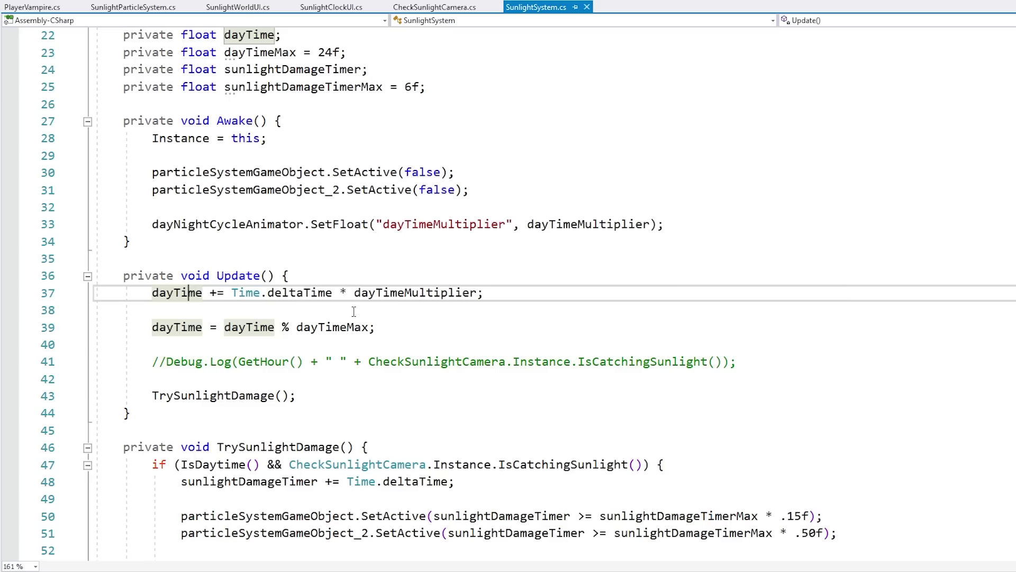
scroll(205, 331, "down", 8)
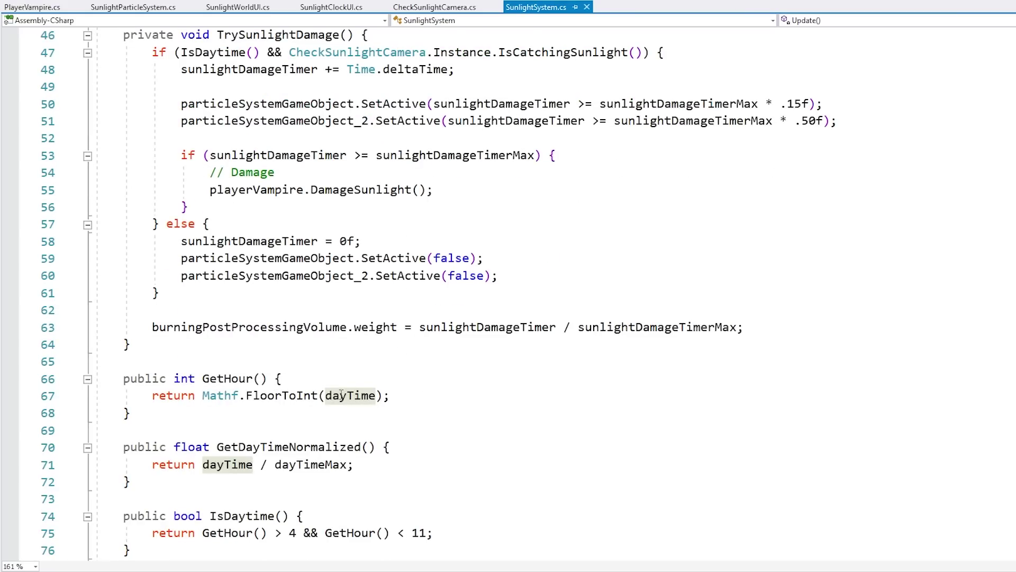
scroll(342, 395, "up", 6)
left_click(373, 241)
key("Return")
type("Debug.Log")
type("(GetHour());")
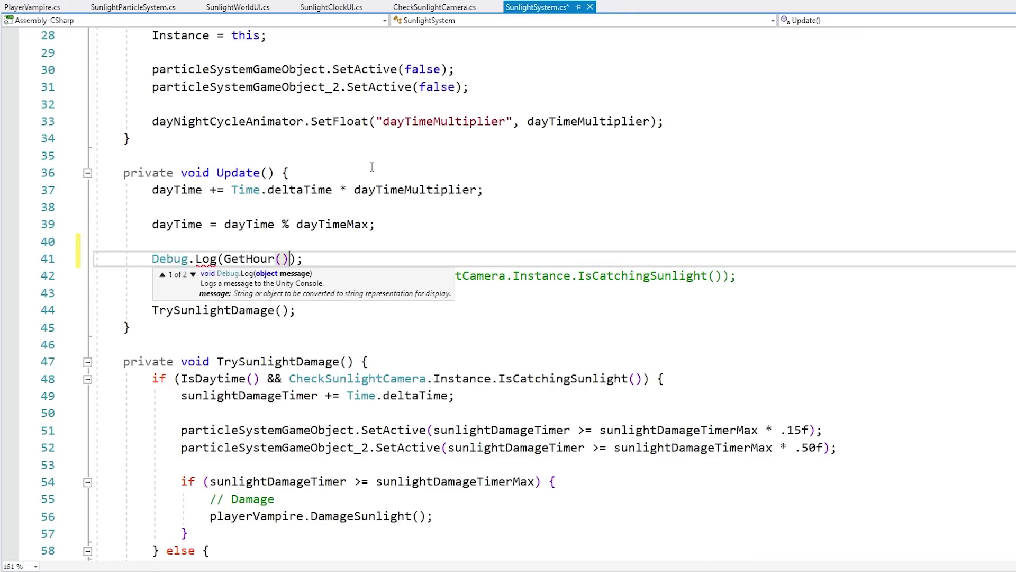
key("ctrl+s")
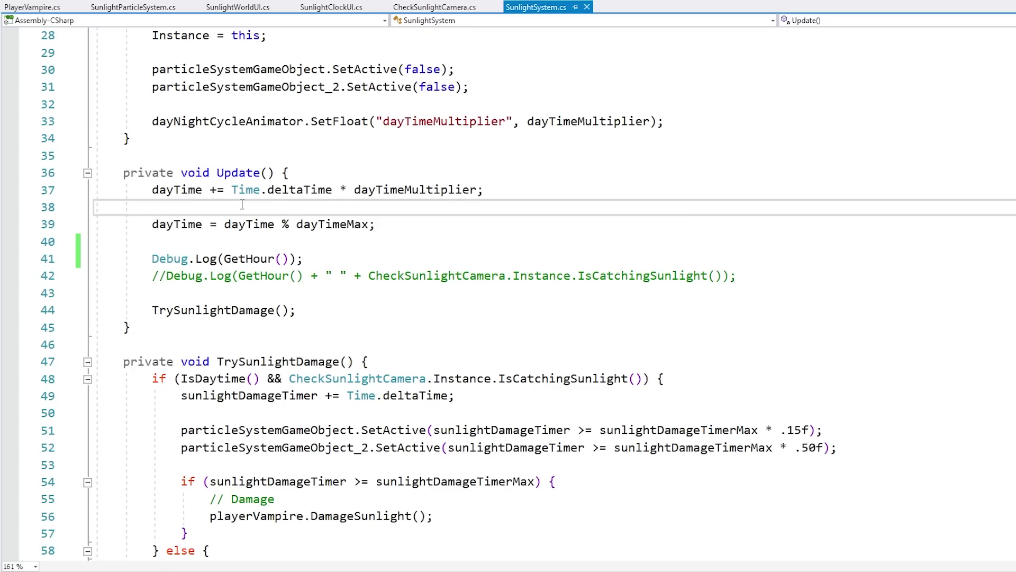
Review the dayTime uses and IsDaytime's upper hour limit of 11, then return to Unity
double_click(176, 190)
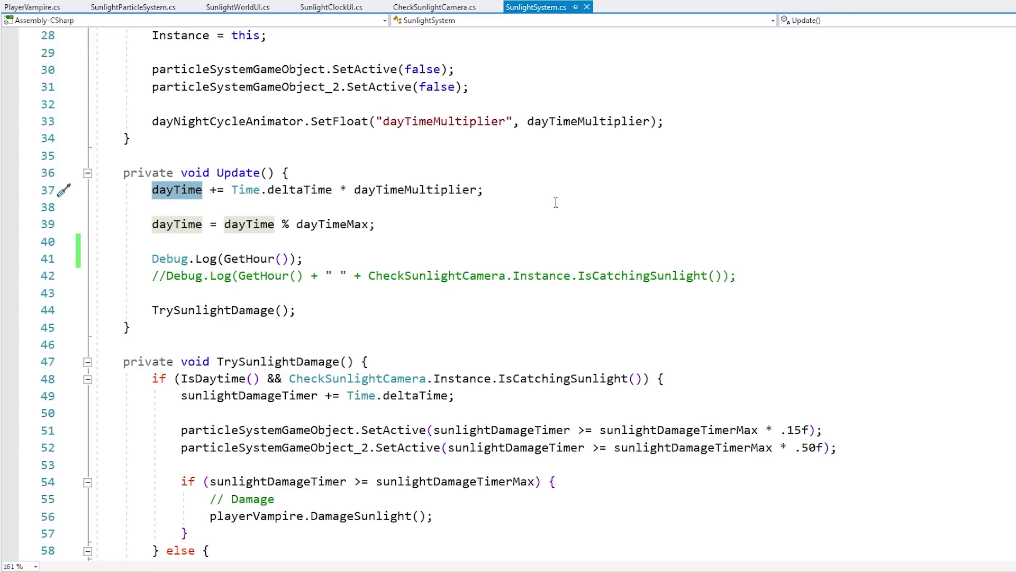
scroll(570, 275, "down", 9)
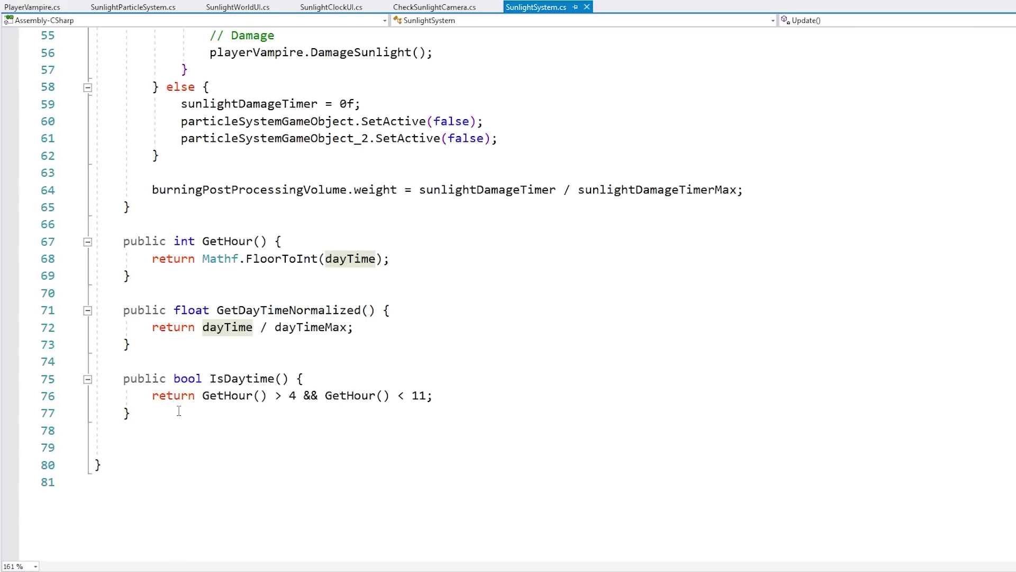
left_click_drag(179, 411, 177, 352)
left_click(259, 350)
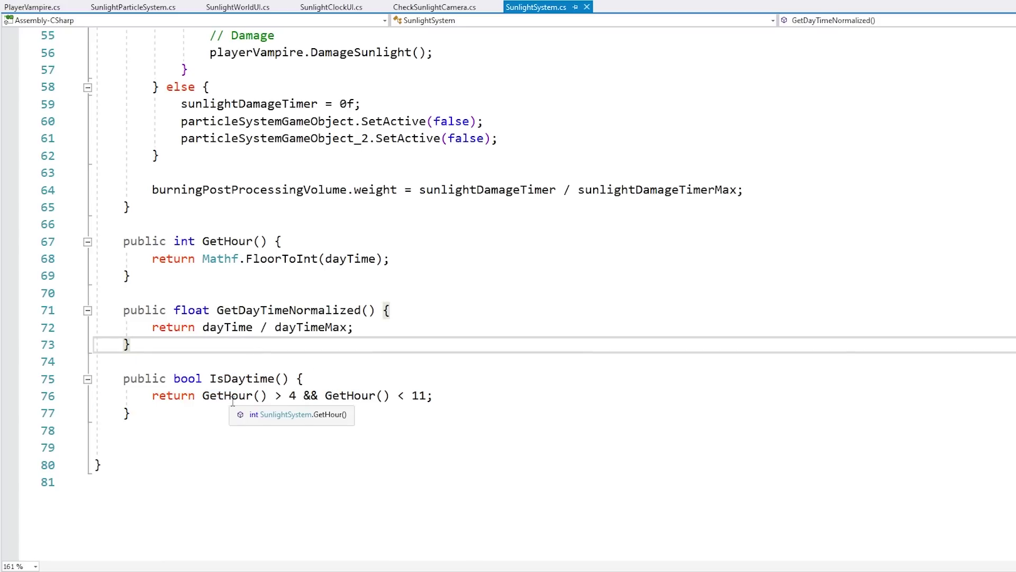
left_click(294, 396)
left_click_drag(405, 395, 435, 397)
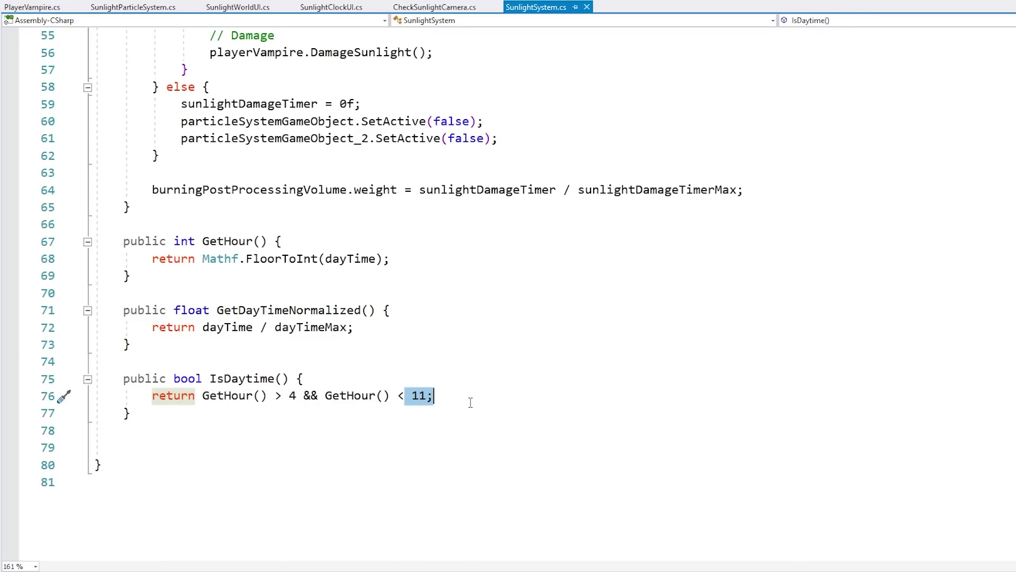
key("alt+Tab")
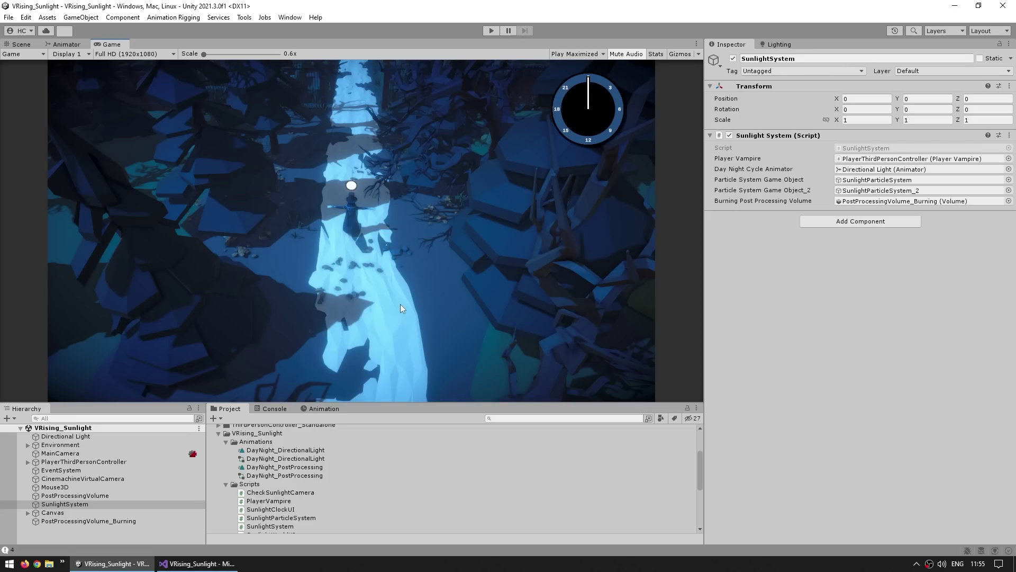
Select the Directional Light and open an enlarged Animation timeline for it
left_click(82, 438)
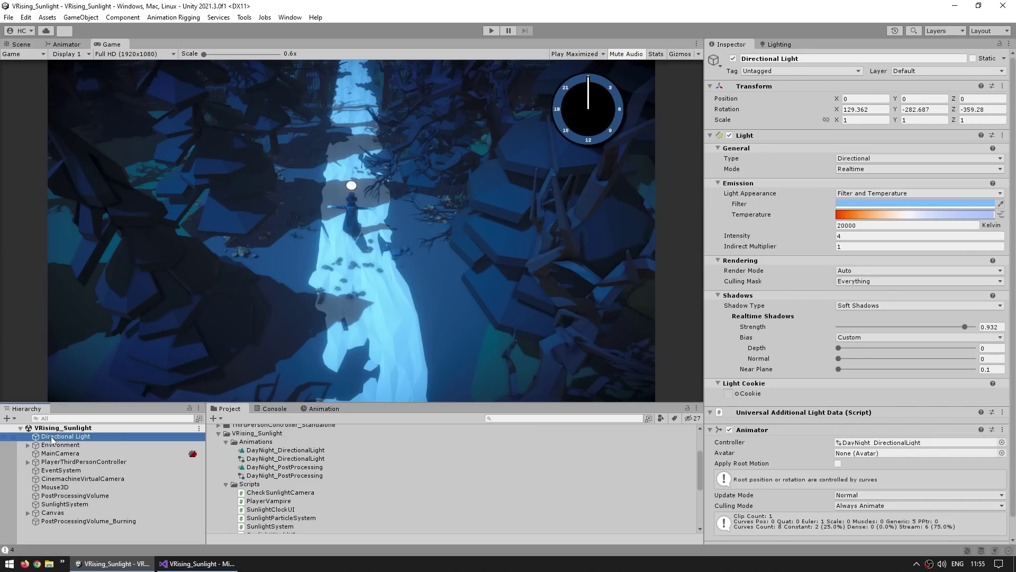
scroll(782, 267, "down", 1)
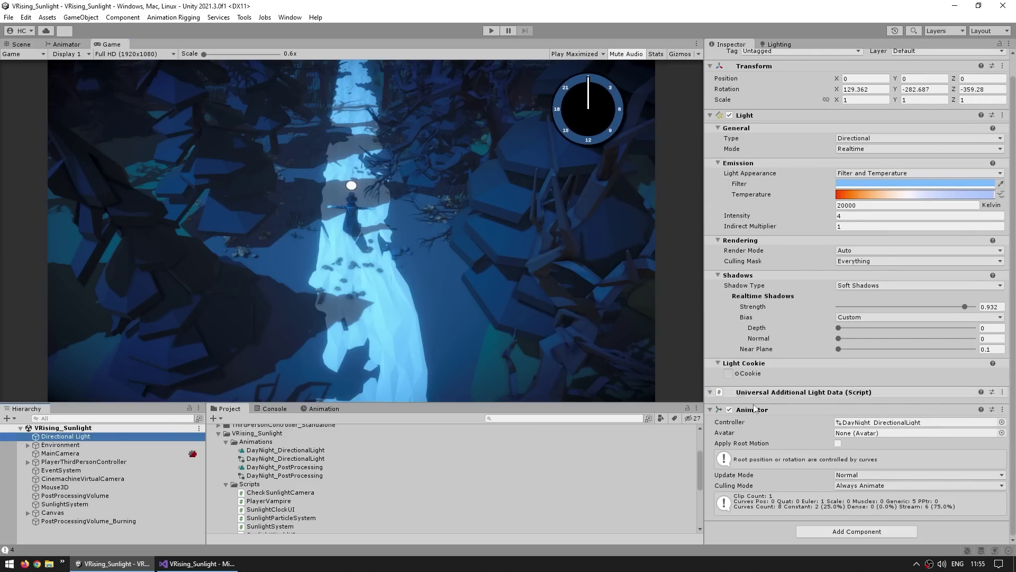
left_click(323, 408)
mouse_move(400, 403)
left_mouse_down()
mouse_move(399, 382)
mouse_move(395, 401)
mouse_move(650, 399)
mouse_move(382, 405)
left_mouse_up()
In Scene view, scrub DayNight_DirectionalLight from frame 0 through 240 to the end of the day
left_click(23, 44)
scroll(434, 232, "down", 10)
middle_click_drag(434, 232, 442, 253)
right_click_drag(442, 254, 490, 277)
left_click_drag(391, 405, 661, 404)
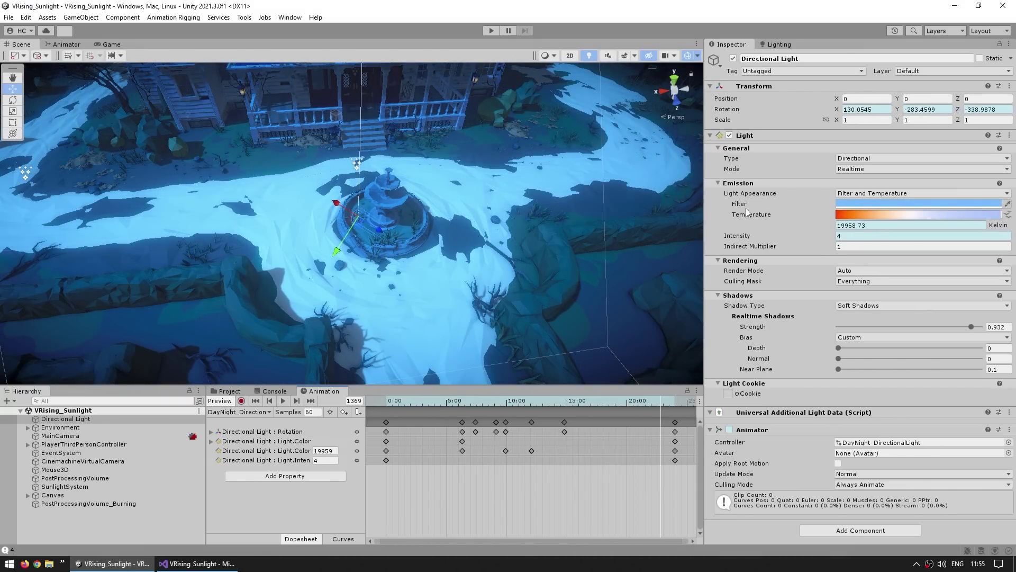
left_click_drag(520, 406, 382, 402)
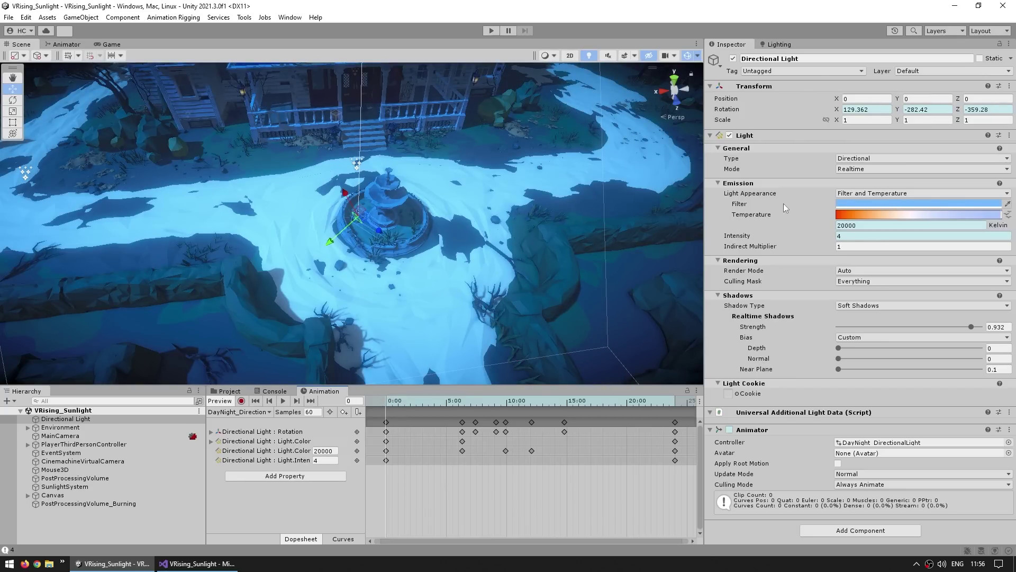
left_click_drag(392, 402, 369, 401)
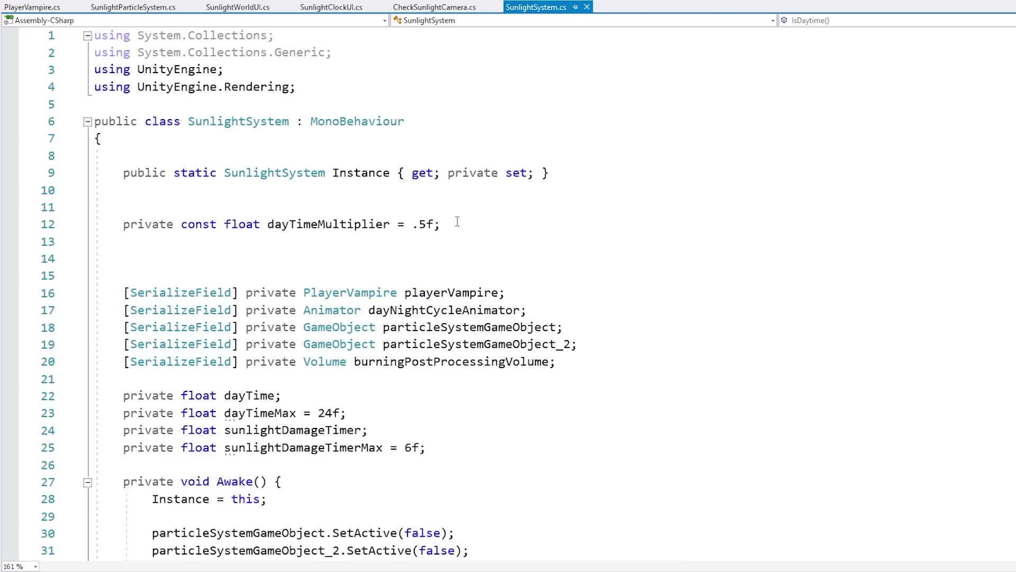
left_click_drag(457, 221, 462, 206)
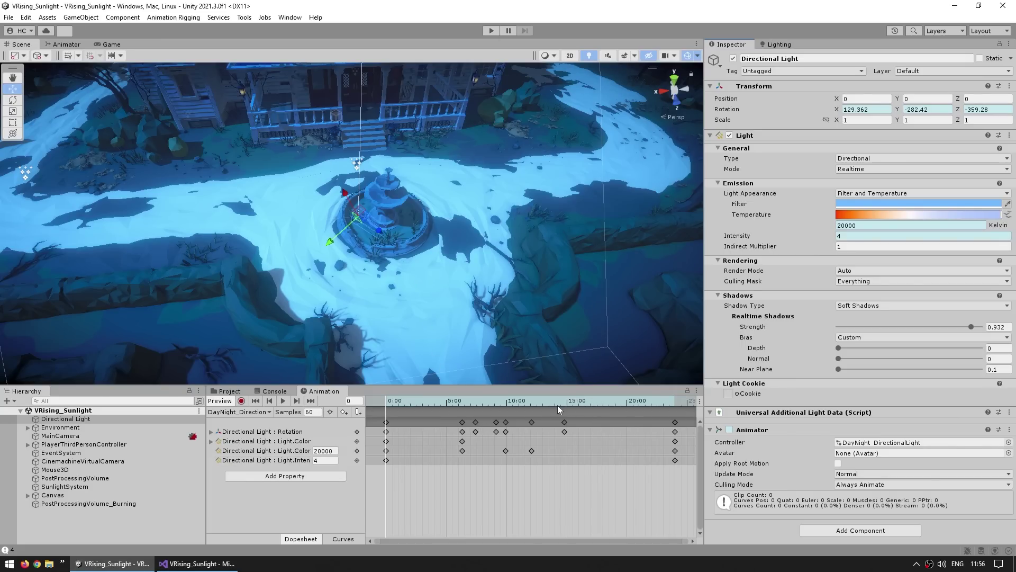
left_click_drag(417, 399, 675, 393)
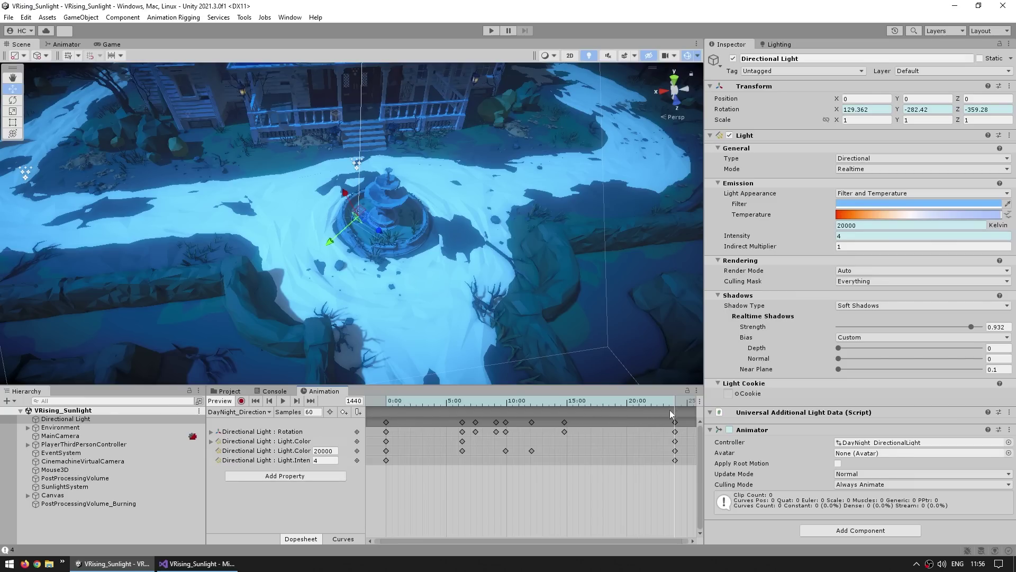
In the light's Animator, confirm the DayNight_DirectionalLight state's speed uses the dayTimeMultiplier parameter
double_click(881, 442)
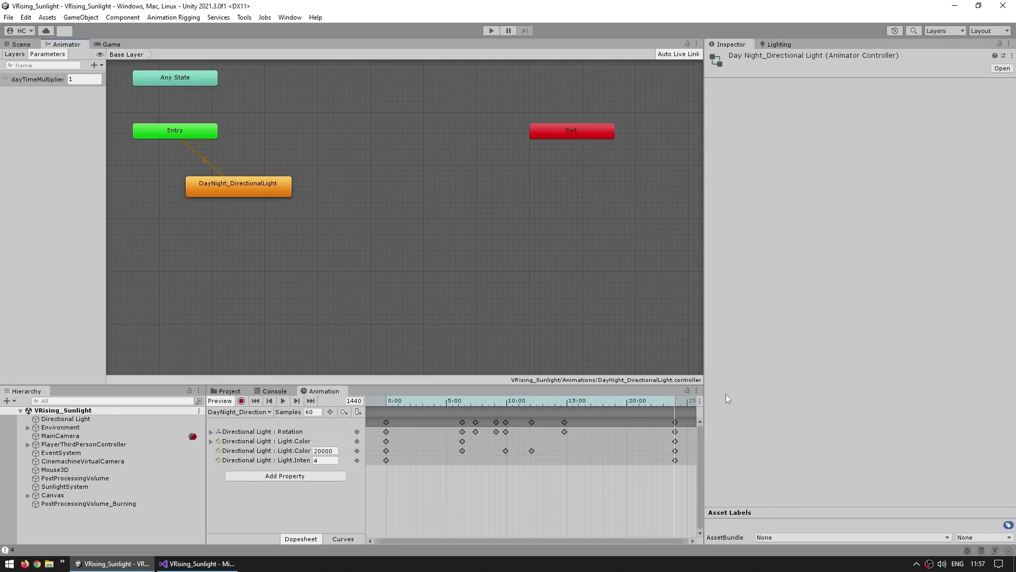
left_click(361, 278)
key("a")
left_click(482, 286)
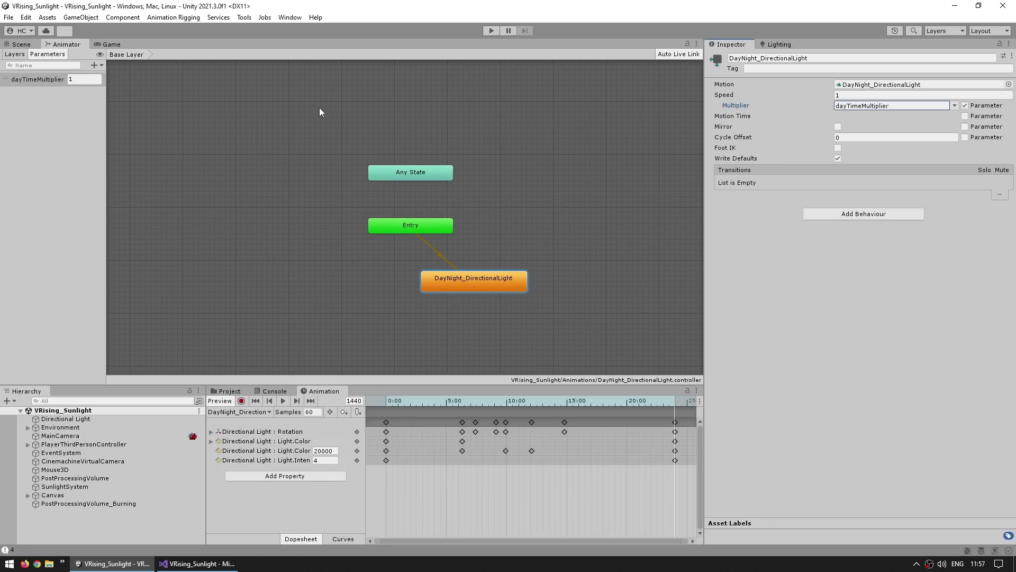
left_click(36, 81)
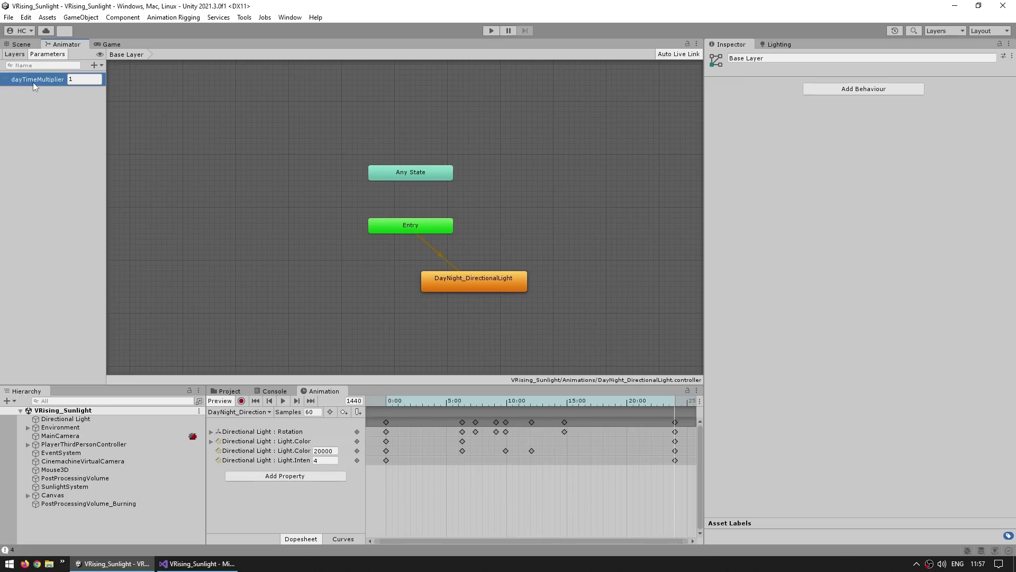
left_click(475, 282)
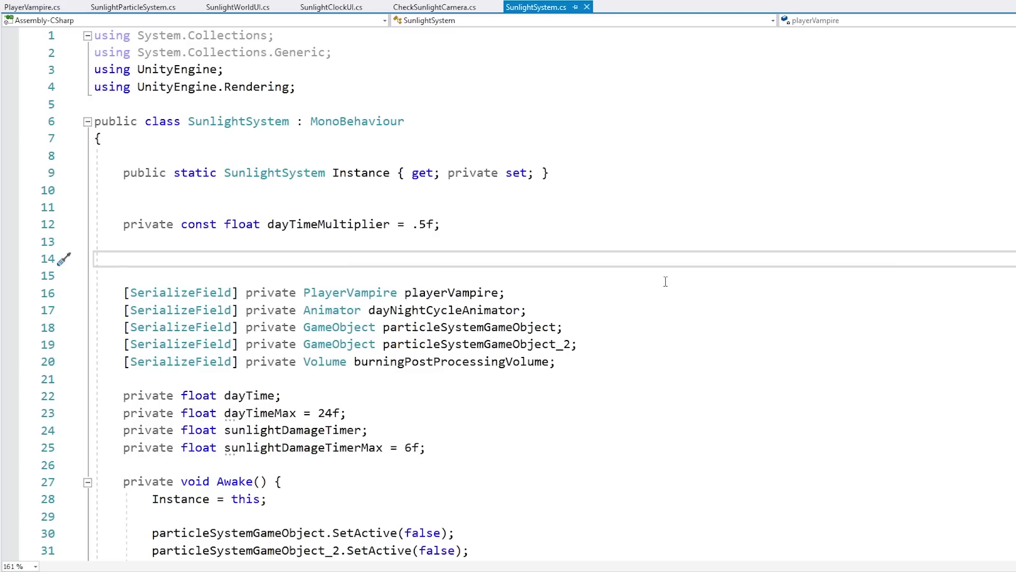
left_click(583, 294)
left_click(550, 310, "shift")
Change SunlightSystem's dayTimeMultiplier value from .5f to 4f
left_click(427, 311)
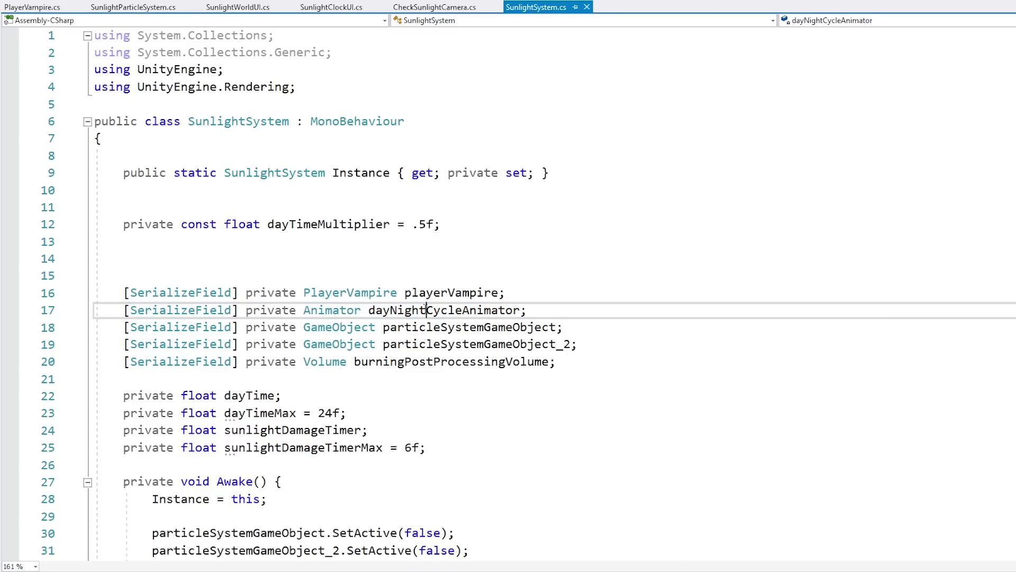
scroll(326, 312, "down", 4)
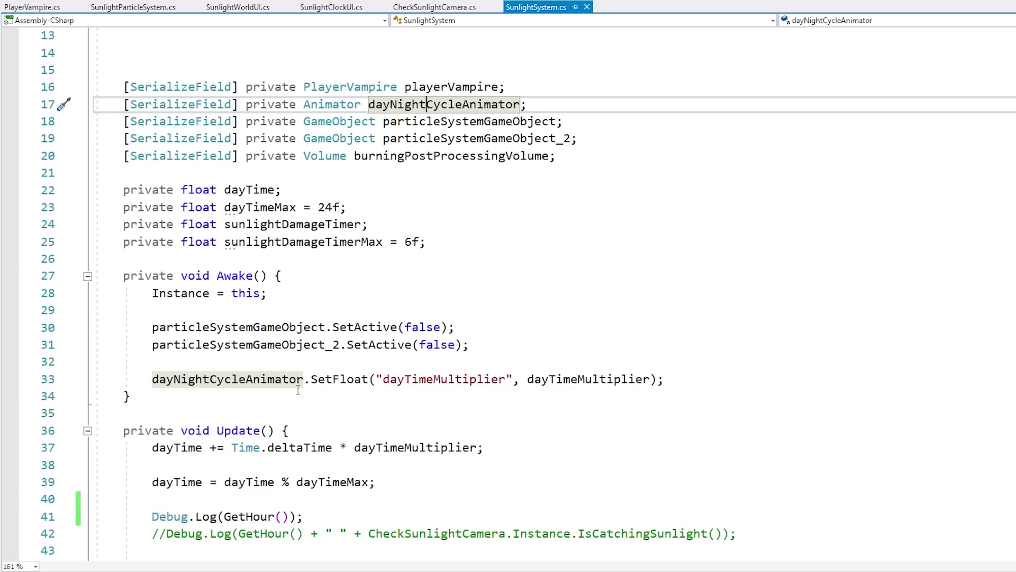
left_click(612, 380)
scroll(625, 385, "up", 4)
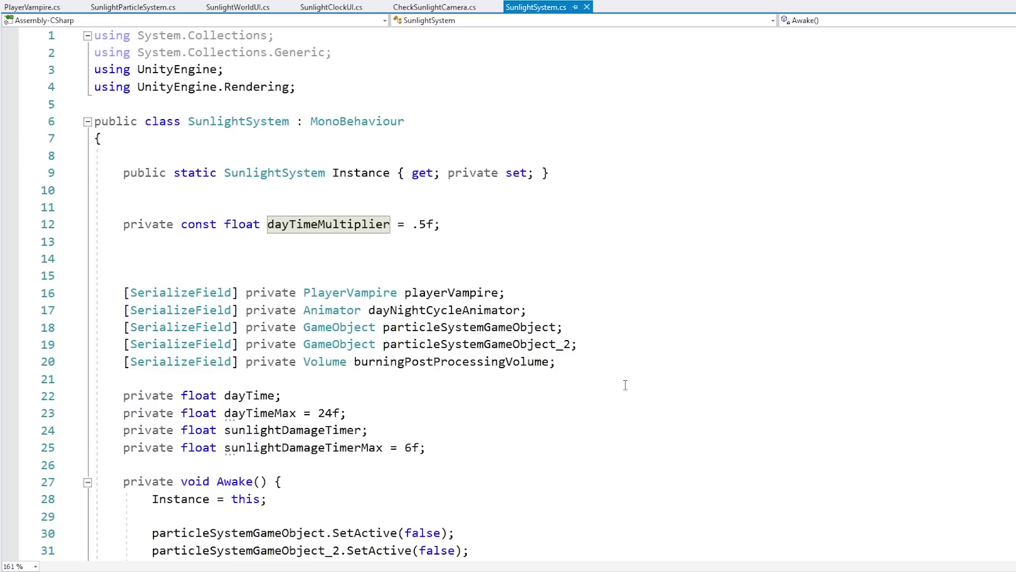
double_click(416, 231)
type("4")
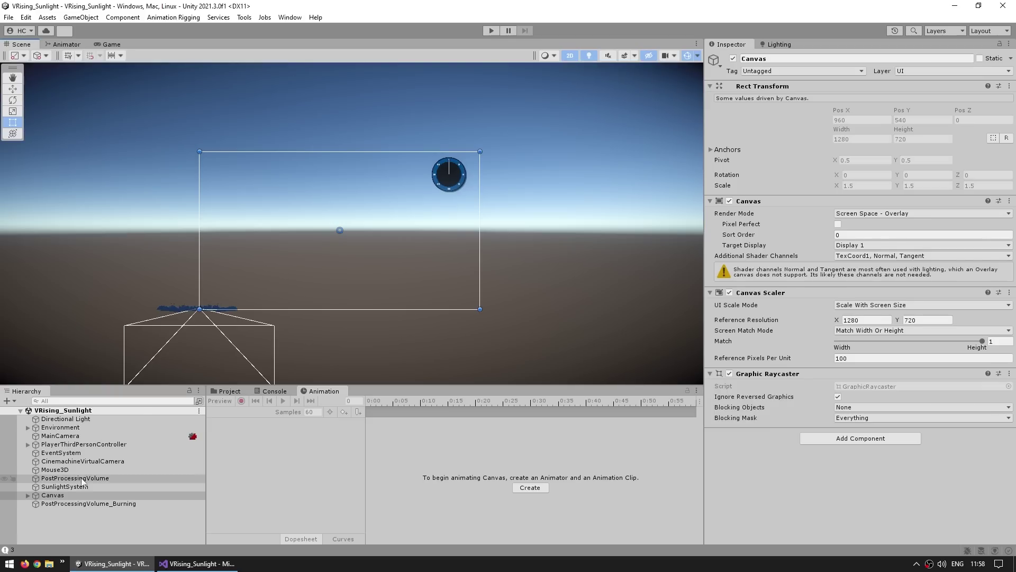
Expand Canvas > SunlightClockUI and inspect its BackgroundImage and eight clock number texts
left_click(52, 494)
left_click(28, 495)
left_click(44, 504)
left_click(35, 504)
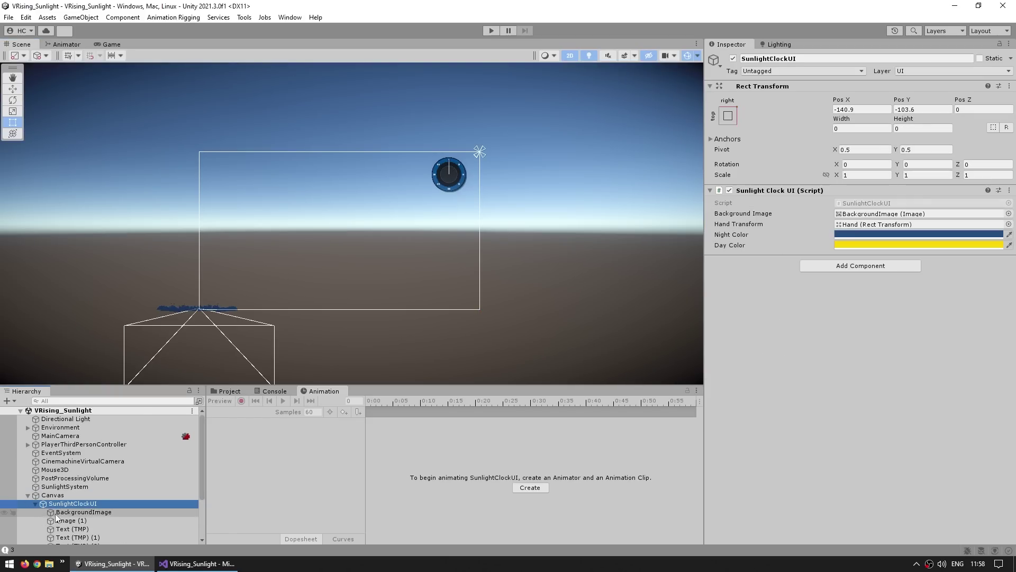
double_click(55, 513)
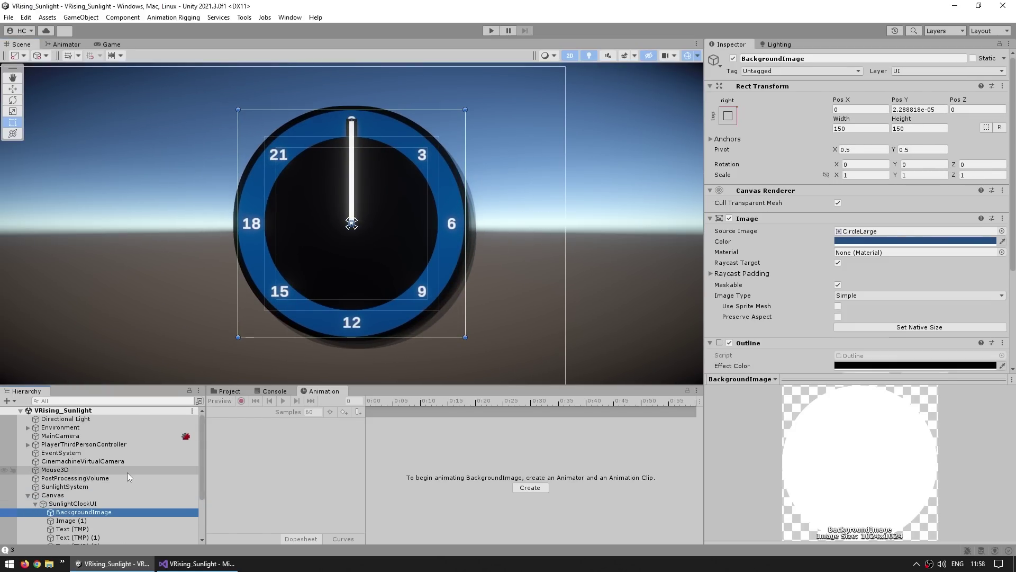
scroll(90, 477, "down", 3)
left_click(72, 466)
left_click(78, 525, "shift")
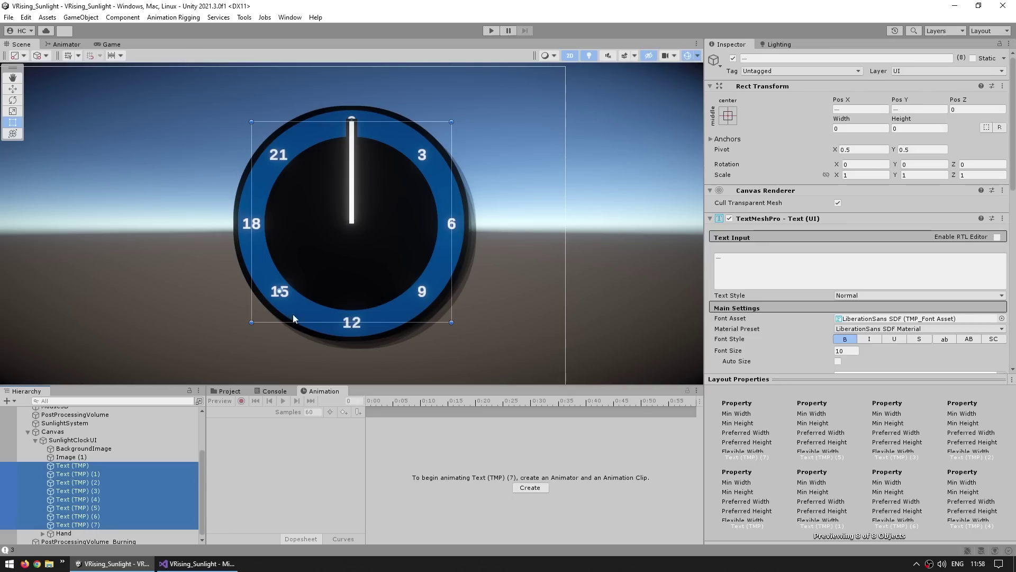
left_click(83, 490)
left_click(68, 525)
Inspect the Hand object and its Image child, then scrub Rotation Z to swing the hand
left_click(63, 534)
scroll(58, 514, "down", 1)
left_click(42, 531)
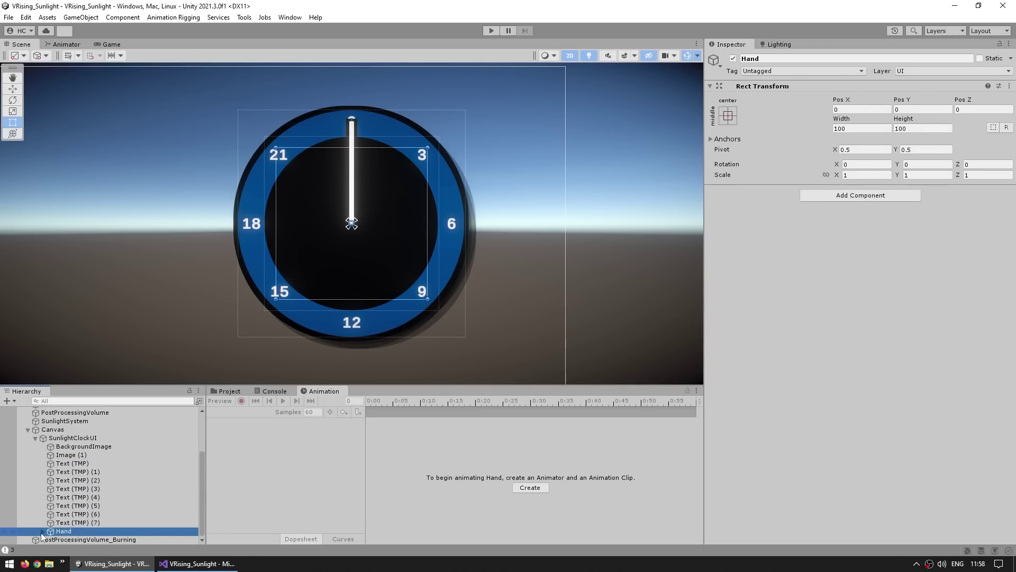
left_click(69, 541)
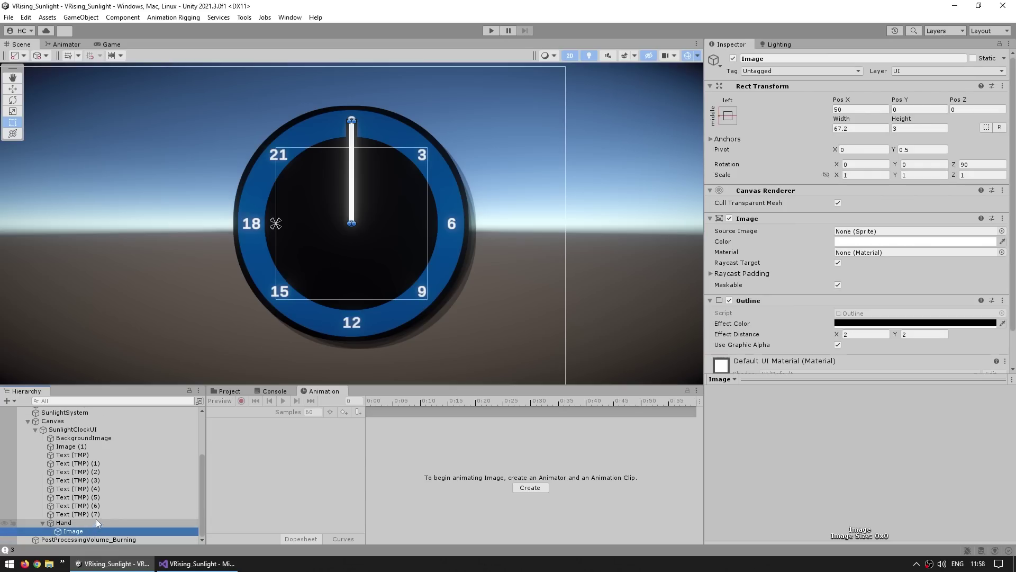
left_click(64, 522)
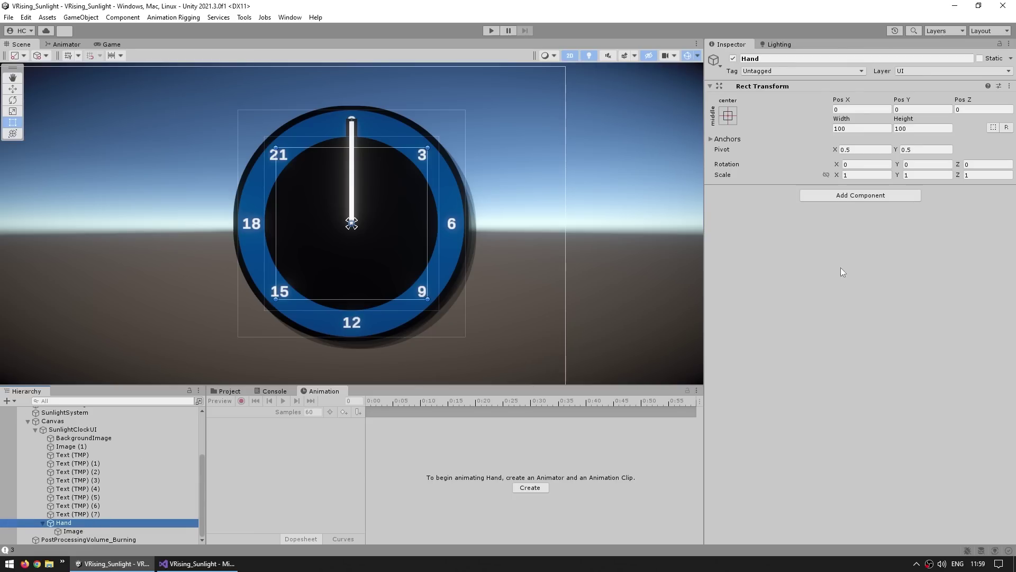
left_click_drag(958, 164, 494, 178)
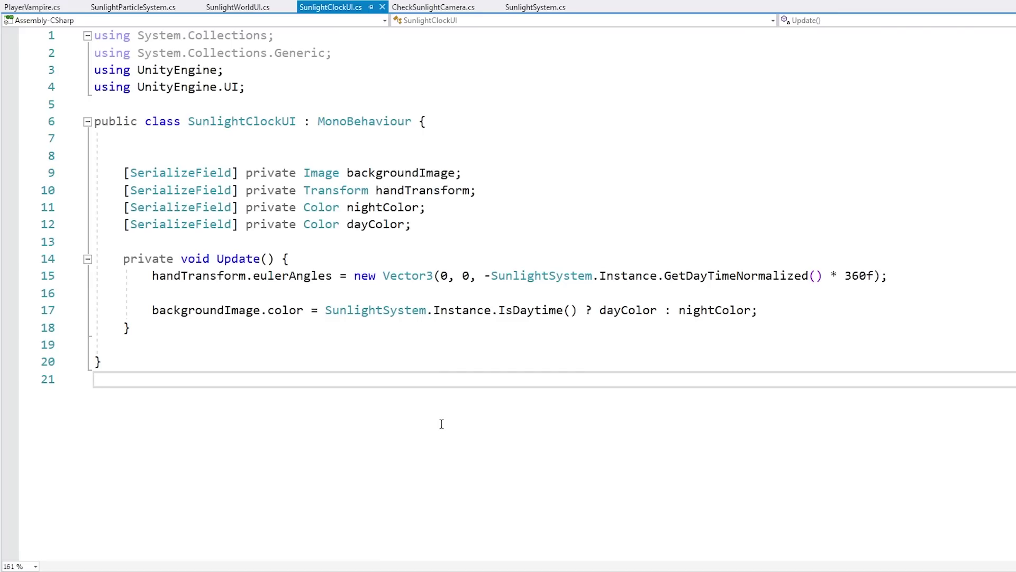
Trace line 15's hand rotation (GetDayTimeNormalized × 360f) and line 17's IsDaytime/nightColor choice
left_click(196, 279)
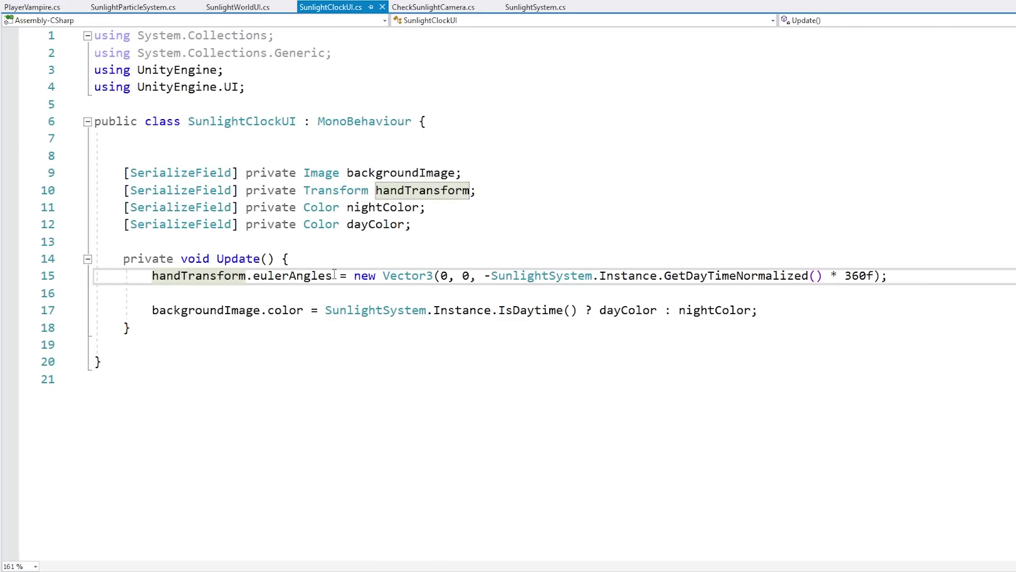
left_click(293, 277)
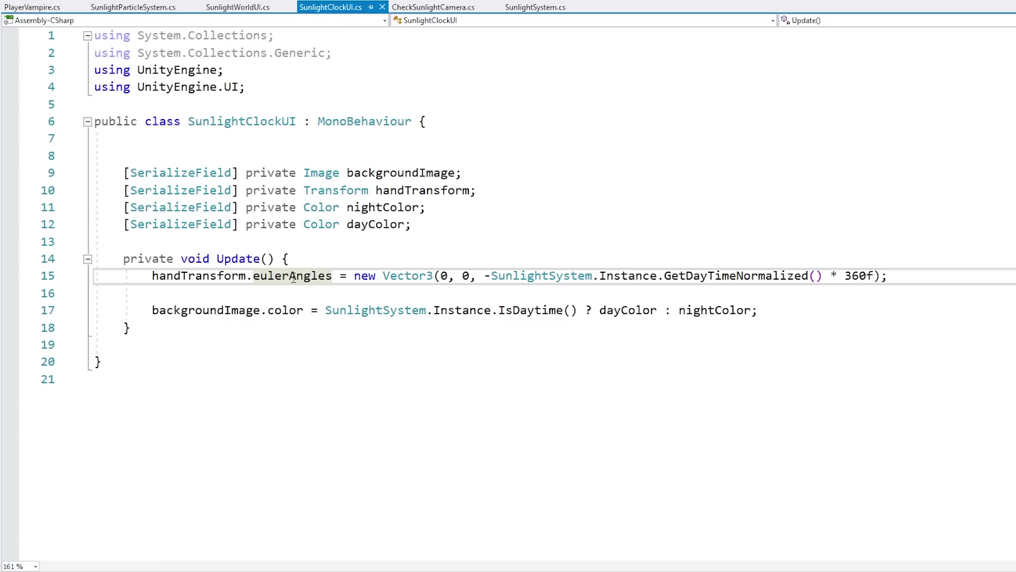
left_click(533, 276)
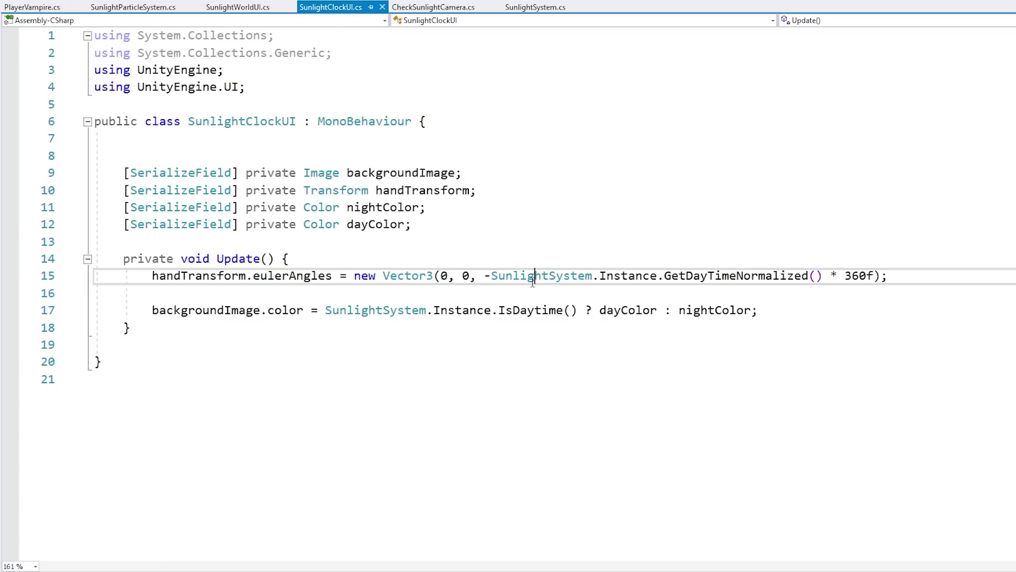
left_click(622, 275)
left_click(721, 276)
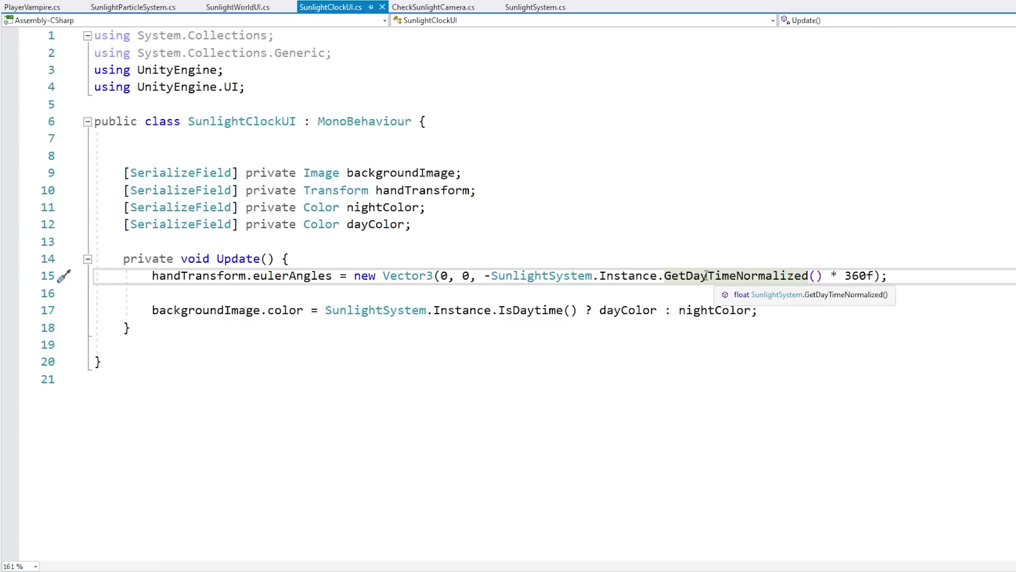
double_click(858, 276)
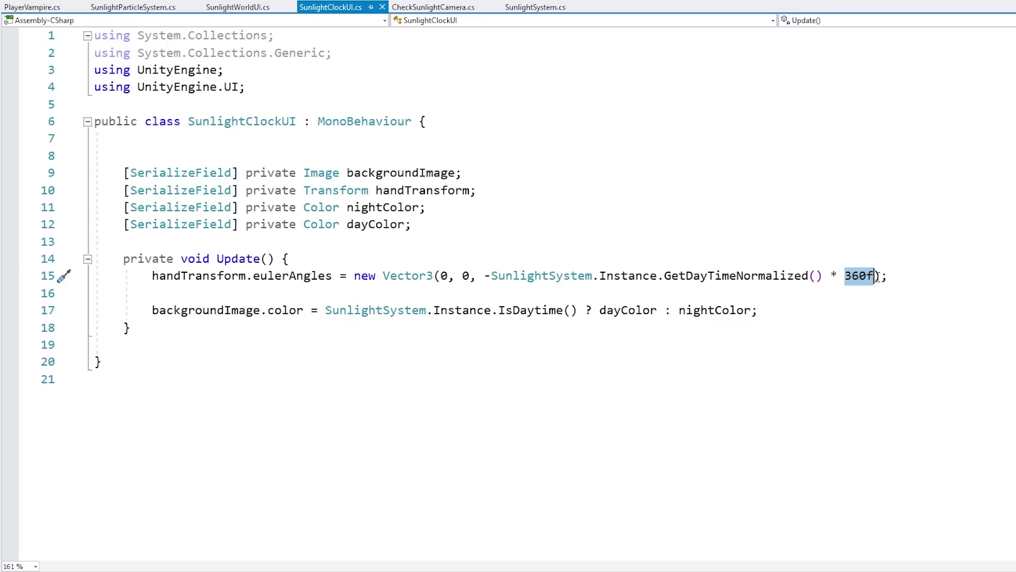
key("ctrl+End")
left_click_drag(376, 311, 520, 307)
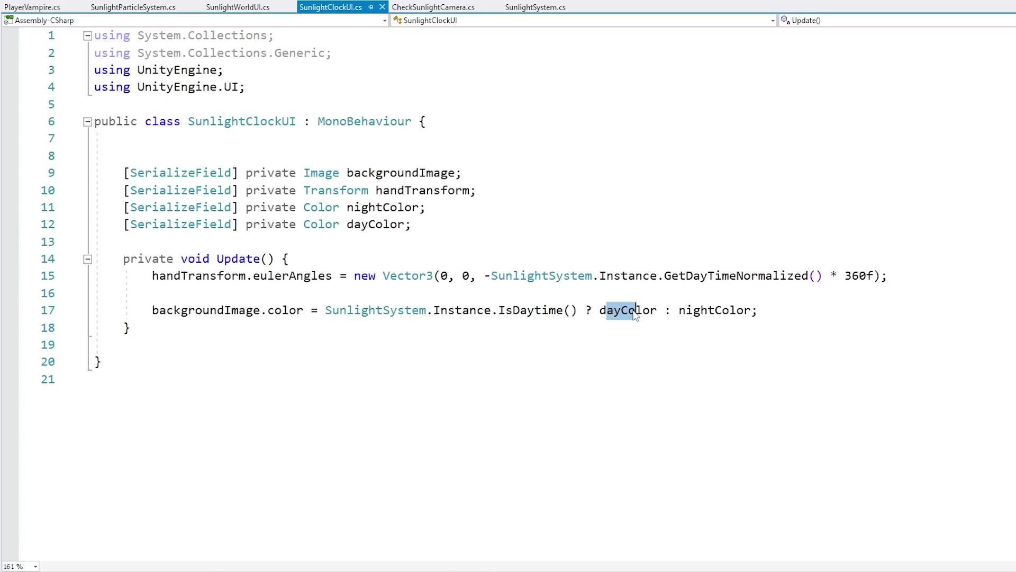
left_click_drag(687, 307, 728, 311)
left_click(598, 364)
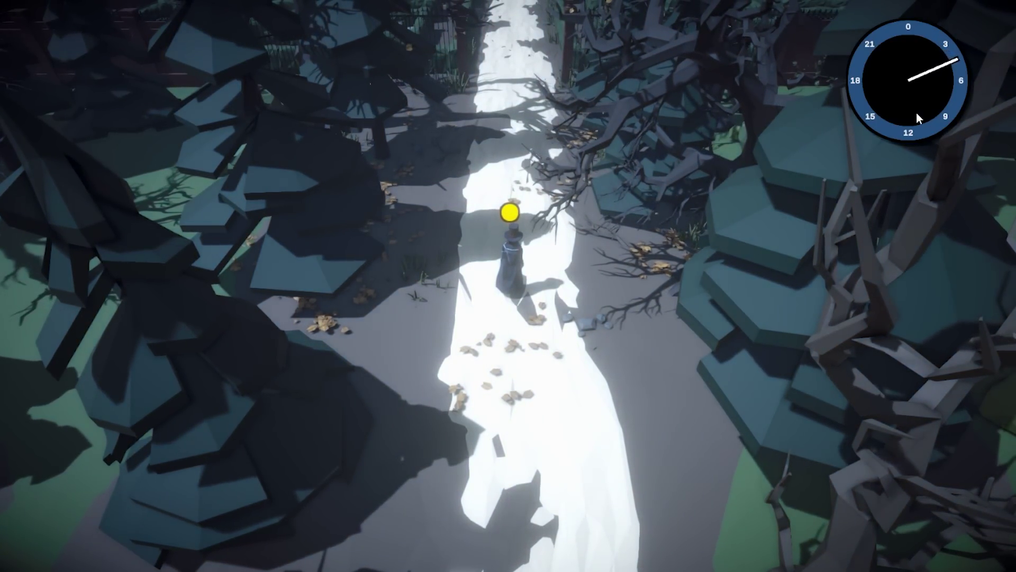
Watch the clock hand advance in play, then orbit around the character toward the sun
left_click(929, 126)
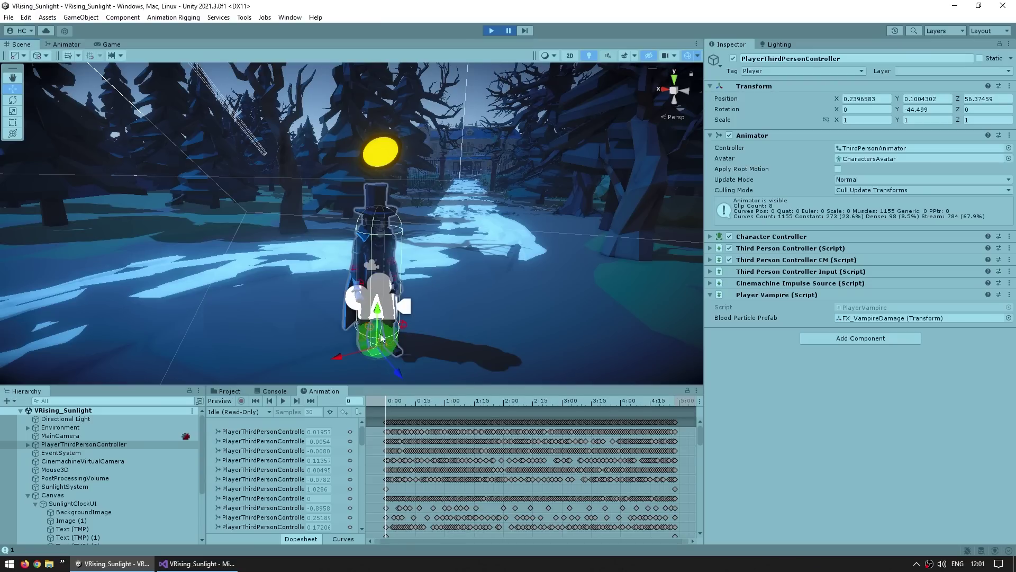
left_click_drag(424, 280, 207, 201, "alt")
left_click_drag(340, 170, 347, 111, "alt")
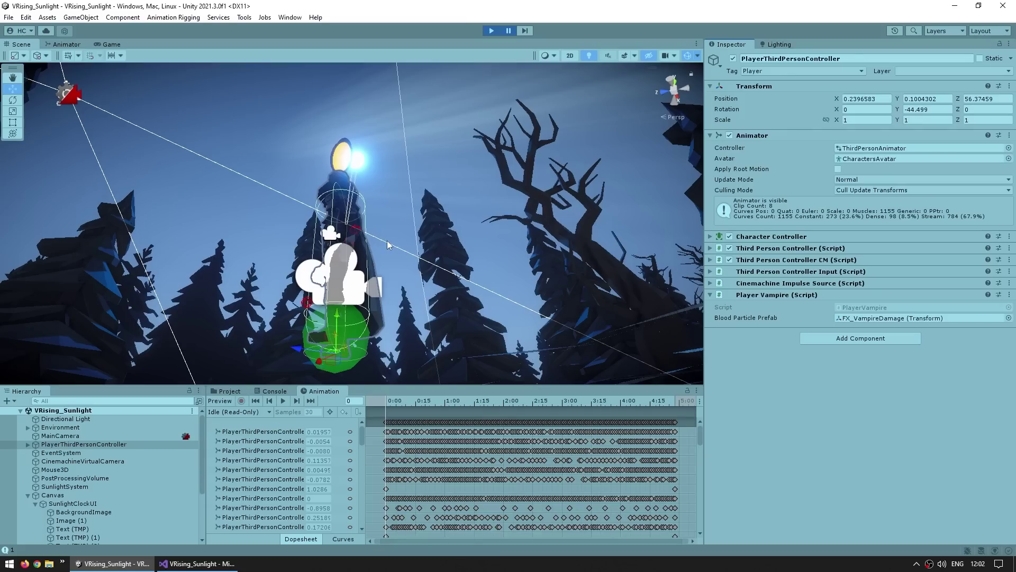
Pan and zoom the Scene view over the pine trees shading the player's path
middle_click_drag(358, 227, 370, 287)
scroll(371, 287, "down", 2)
scroll(370, 287, "down", 2)
left_click_drag(347, 209, 476, 277, "alt")
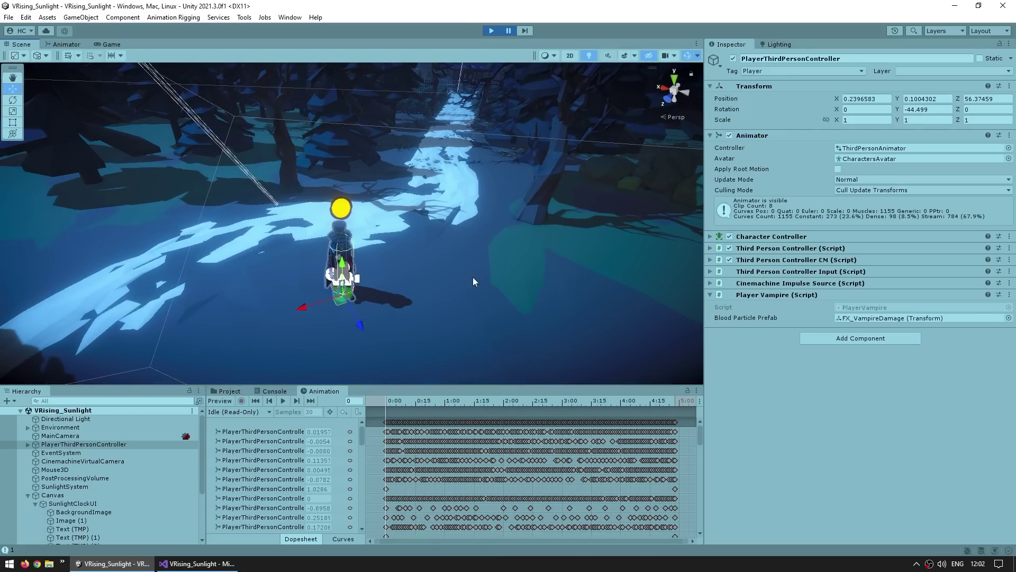
middle_click_drag(449, 206, 471, 376)
middle_click_drag(413, 266, 442, 344)
middle_click_drag(478, 251, 403, 245)
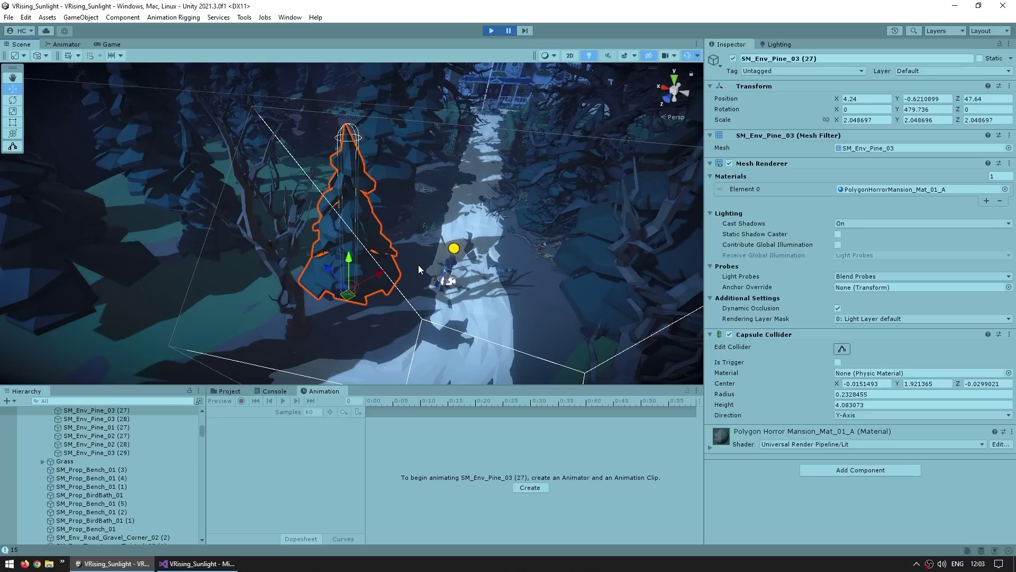
scroll(421, 270, "up", 5)
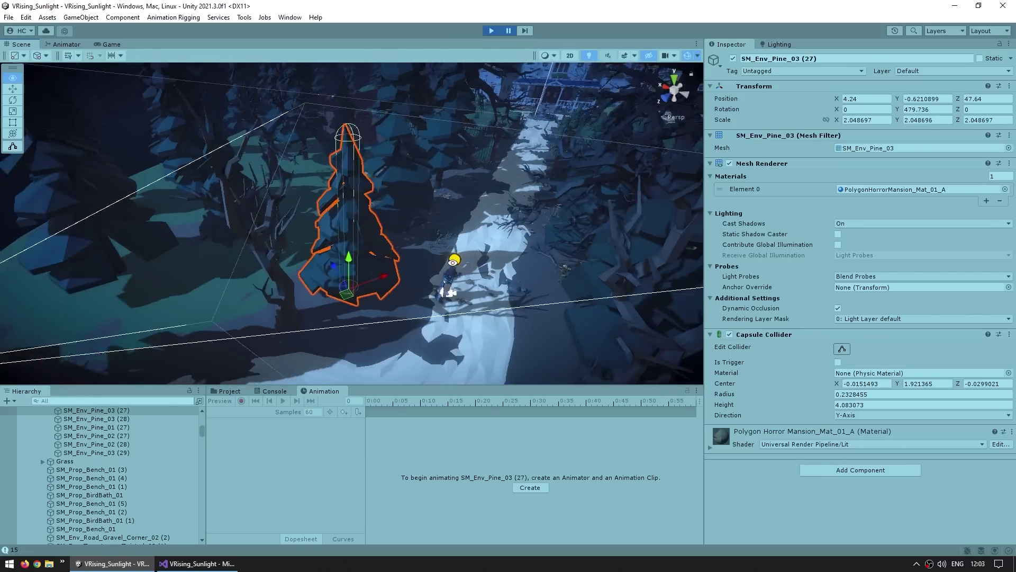
Add a convex Mesh Collider to SM_Env_Pine_03 (27) and orbit to inspect its shape
left_click_drag(425, 284, 474, 243, "alt")
middle_click_drag(475, 243, 418, 247)
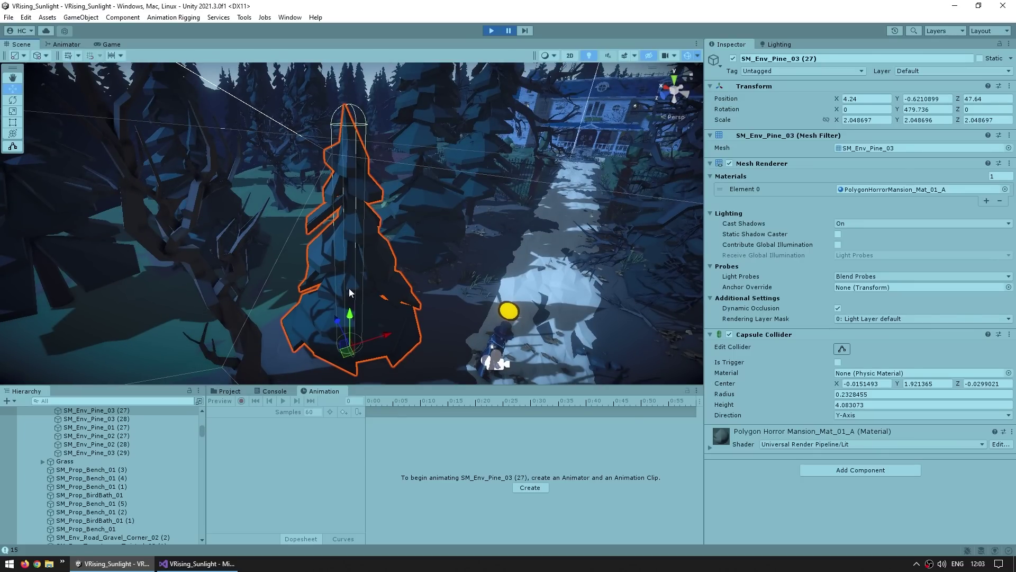
scroll(344, 286, "up", 3)
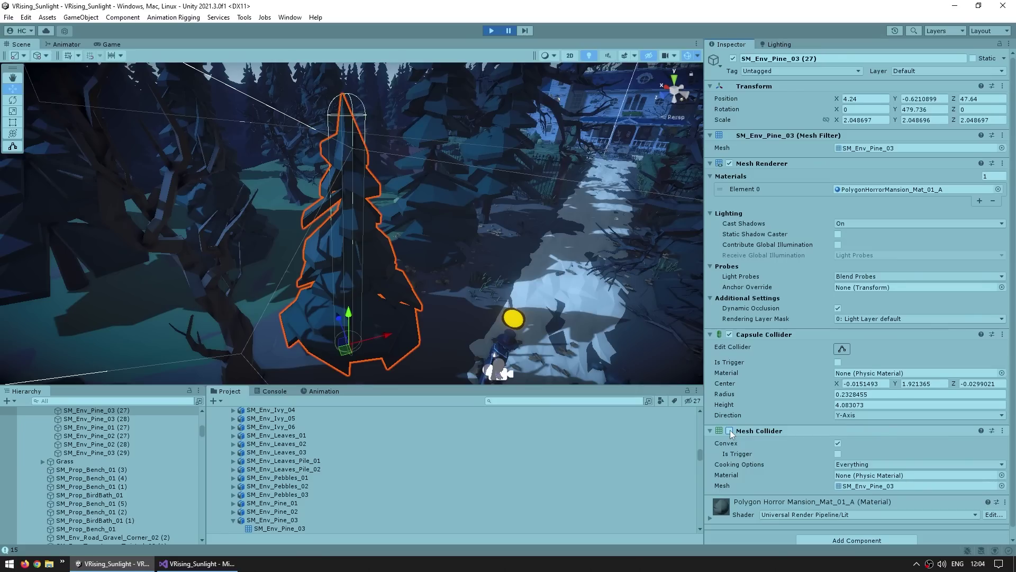
left_click(730, 430)
left_click(729, 430)
left_click(730, 431)
left_click_drag(573, 319, 402, 233, "alt")
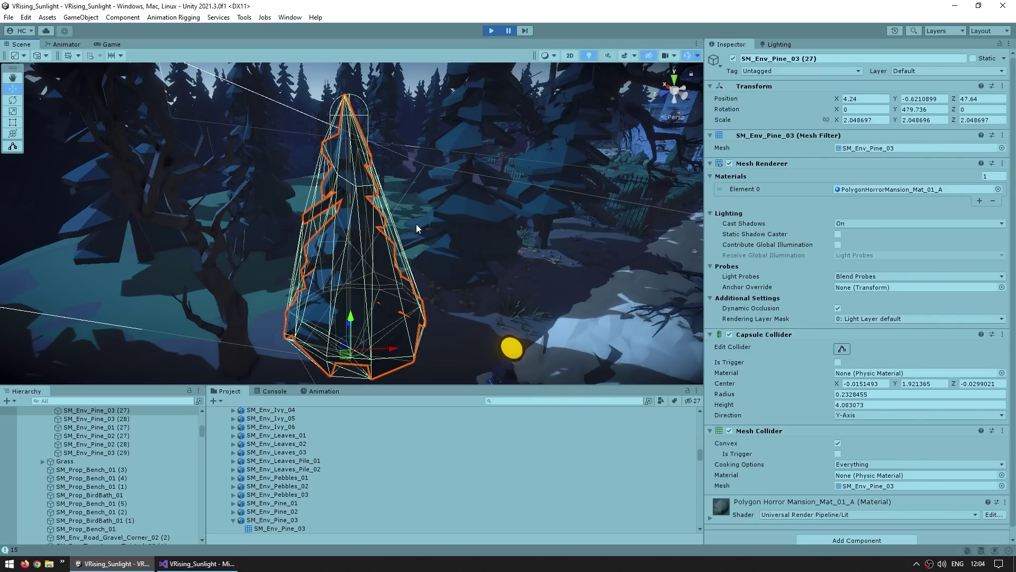
scroll(364, 244, "up", 3)
left_click_drag(278, 202, 261, 225, "alt")
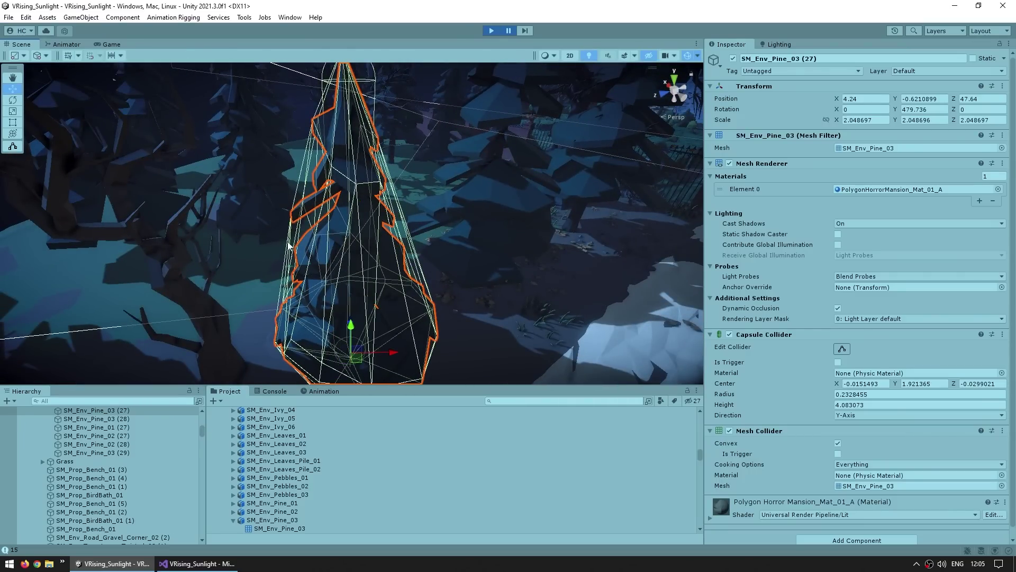
Remove the pine's Mesh Collider, leaving only its Capsule Collider, and look around the player
right_click(755, 432)
left_click(788, 453)
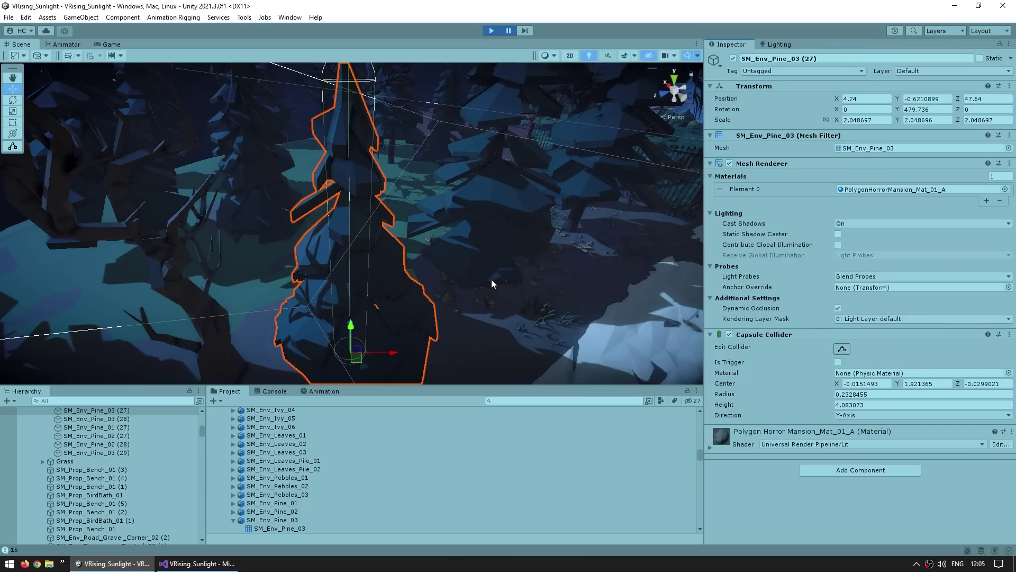
scroll(492, 278, "down", 3)
left_click_drag(456, 279, 348, 136, "alt")
right_click_drag(349, 135, 328, 137)
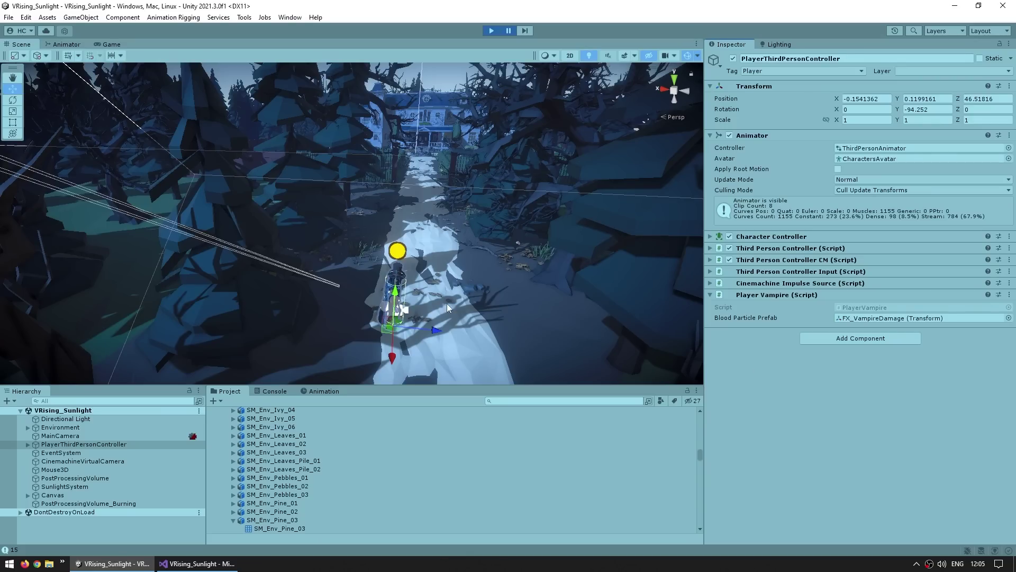
left_click_drag(447, 303, 281, 308, "alt")
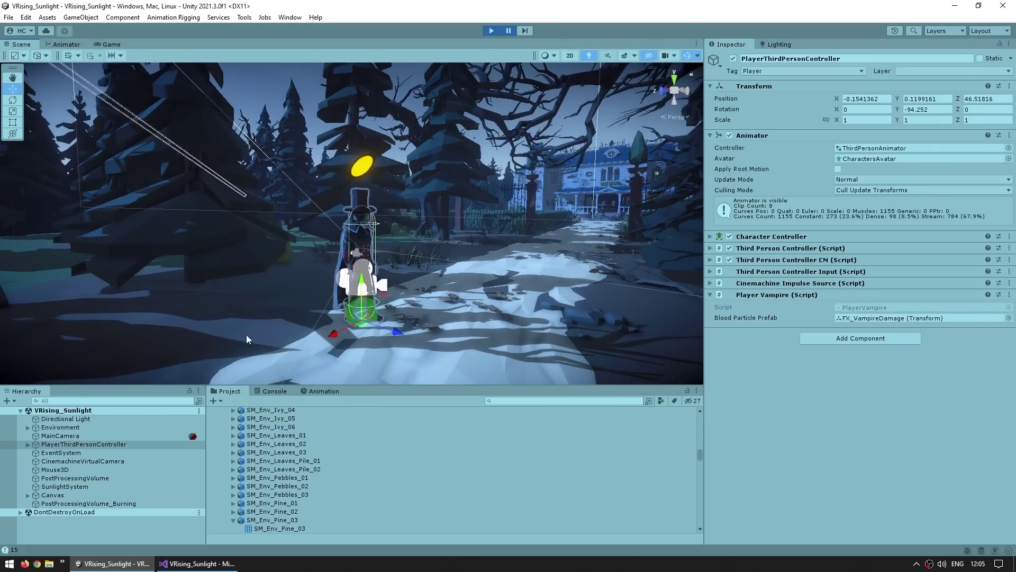
Select CheckSunlightCamera under the player and inspect its 64×64 SunlightCameraRenderTexture output
left_click(29, 442)
left_click(28, 444)
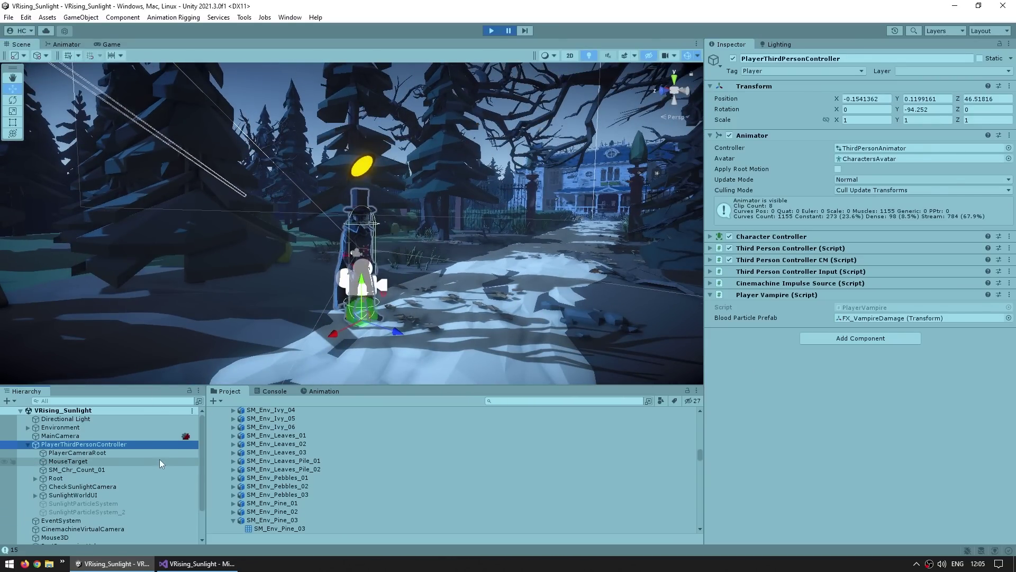
left_click(85, 487)
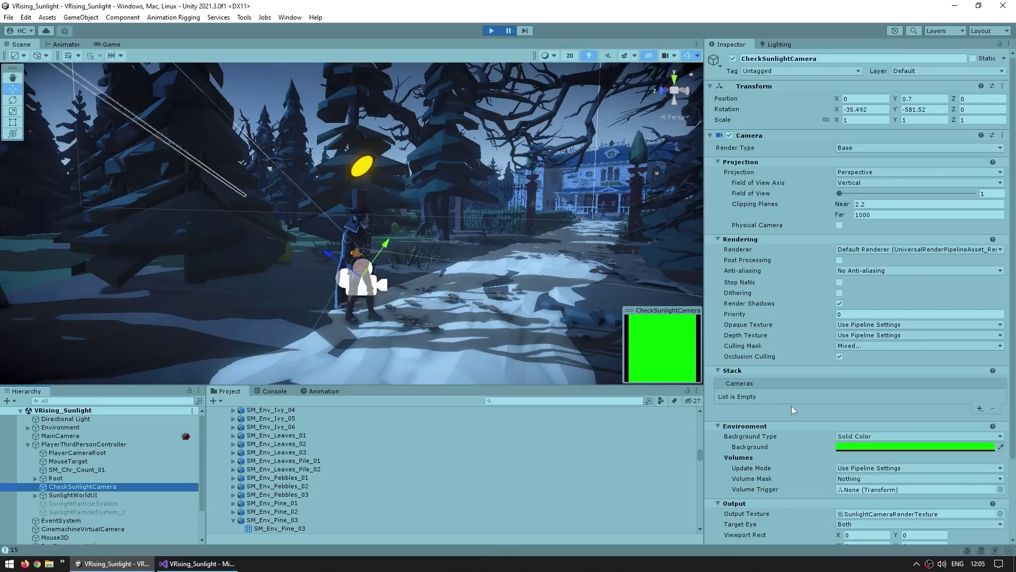
scroll(797, 415, "down", 3)
left_click(741, 430)
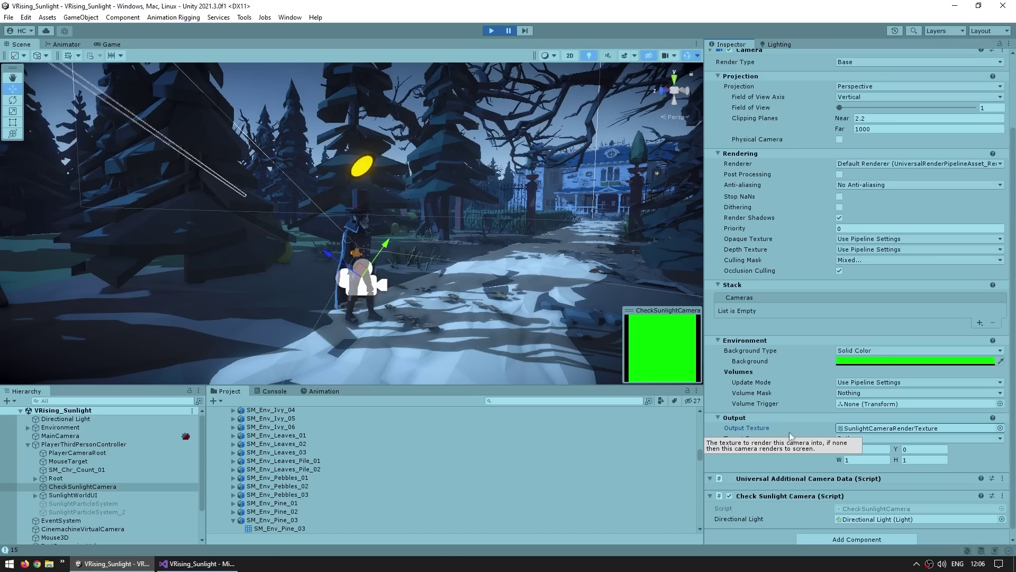
double_click(874, 429)
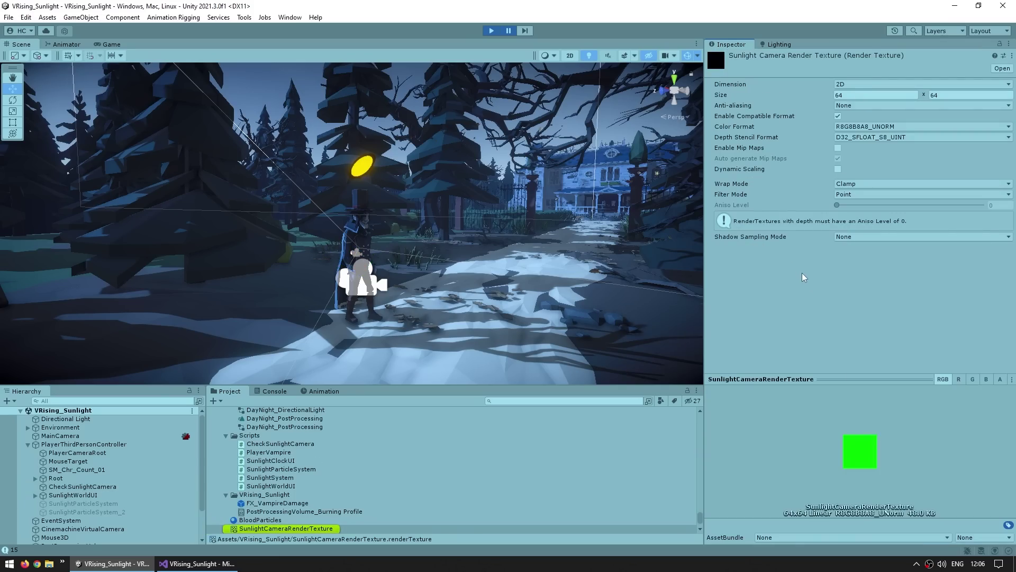
left_click(748, 97)
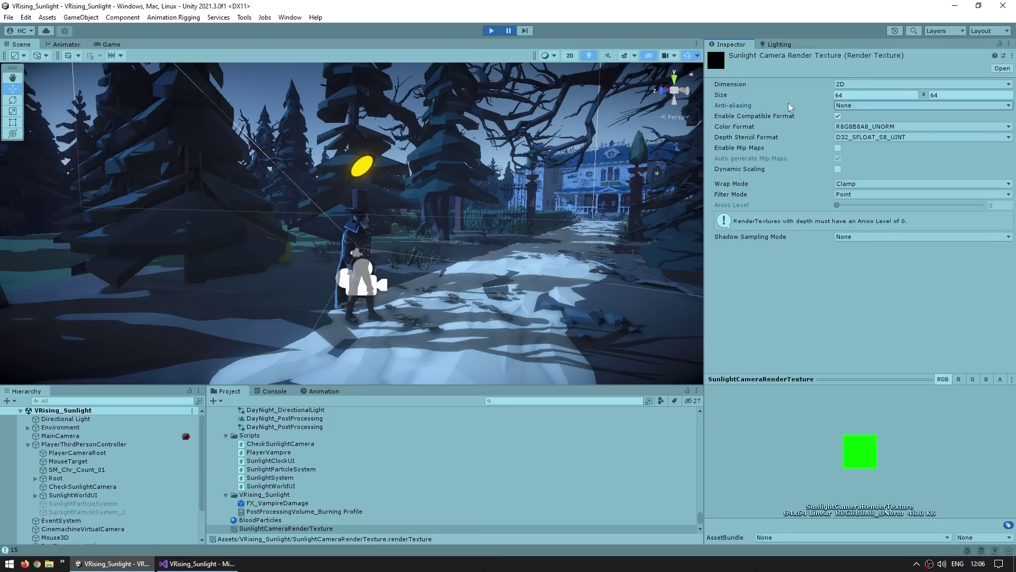
left_click(847, 105)
left_click(784, 108)
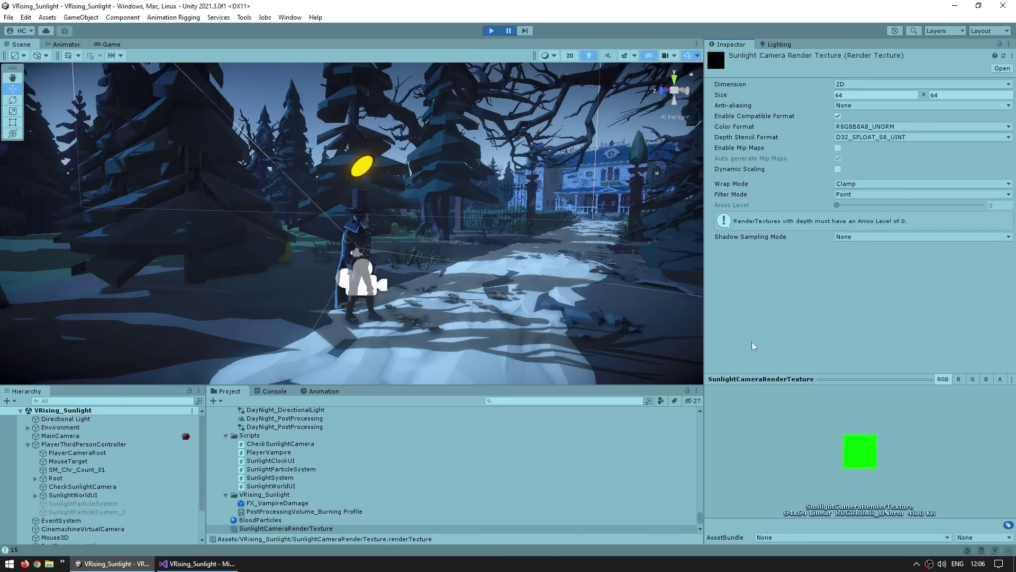
Review the camera's solid-colour background, its exact green, and the output render texture
left_click(82, 486)
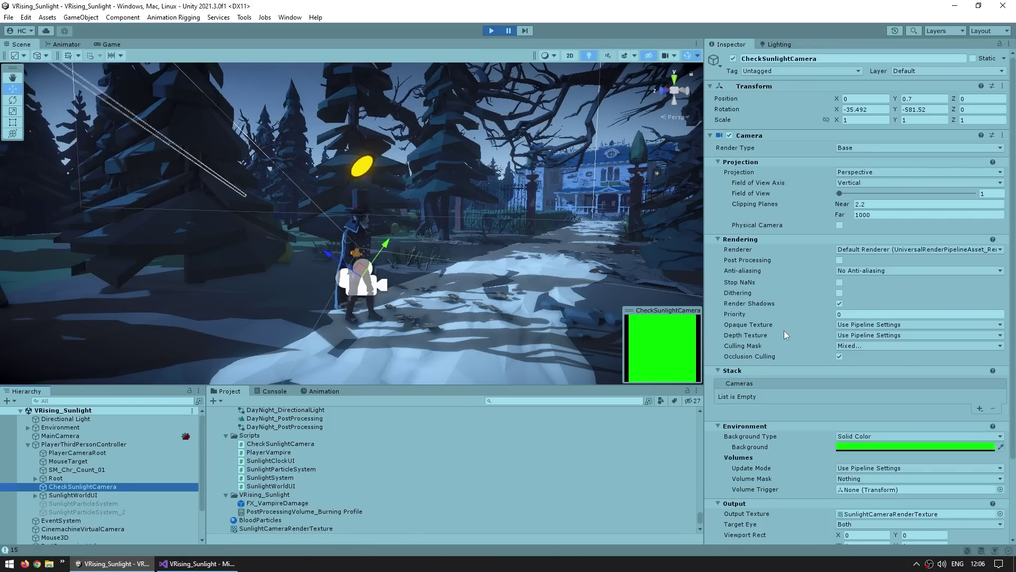
left_click(744, 438)
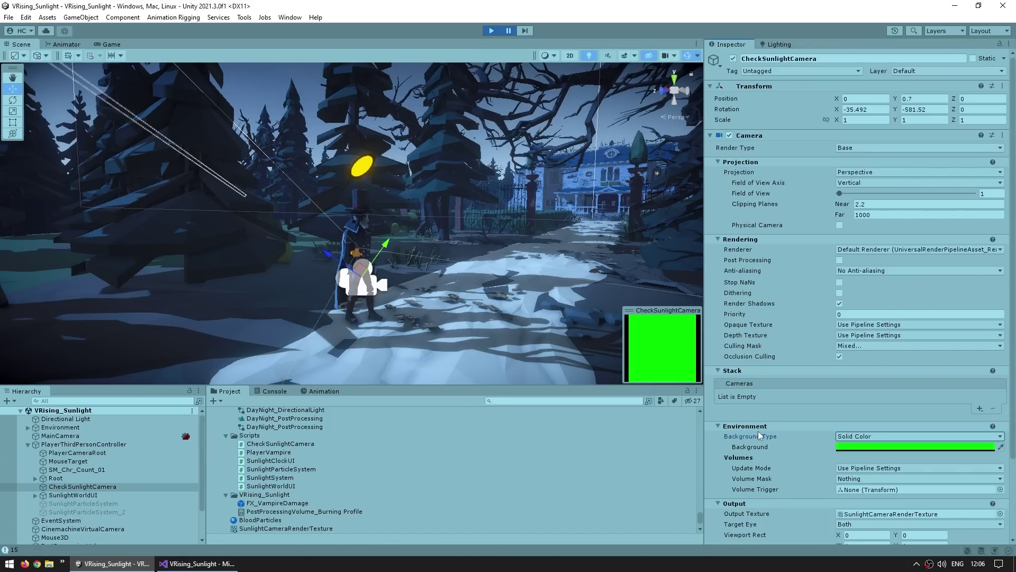
scroll(763, 434, "down", 1)
left_click(742, 421)
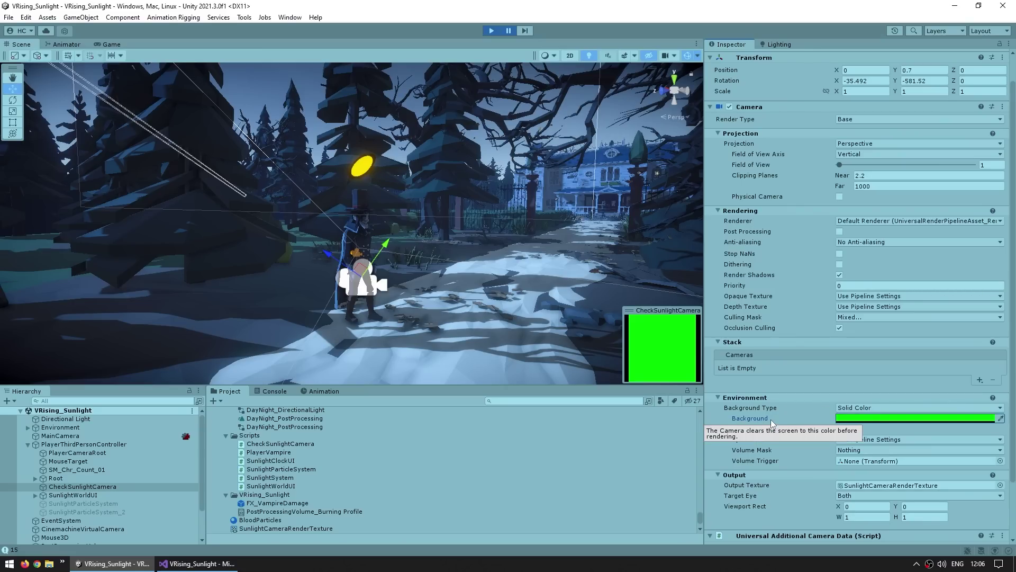
left_click(862, 417)
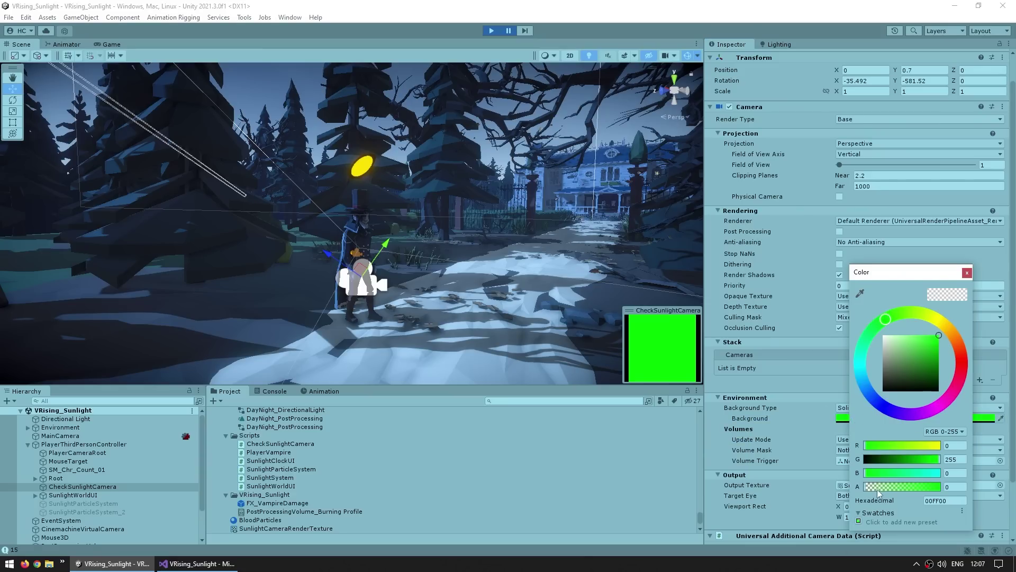
left_click(818, 430)
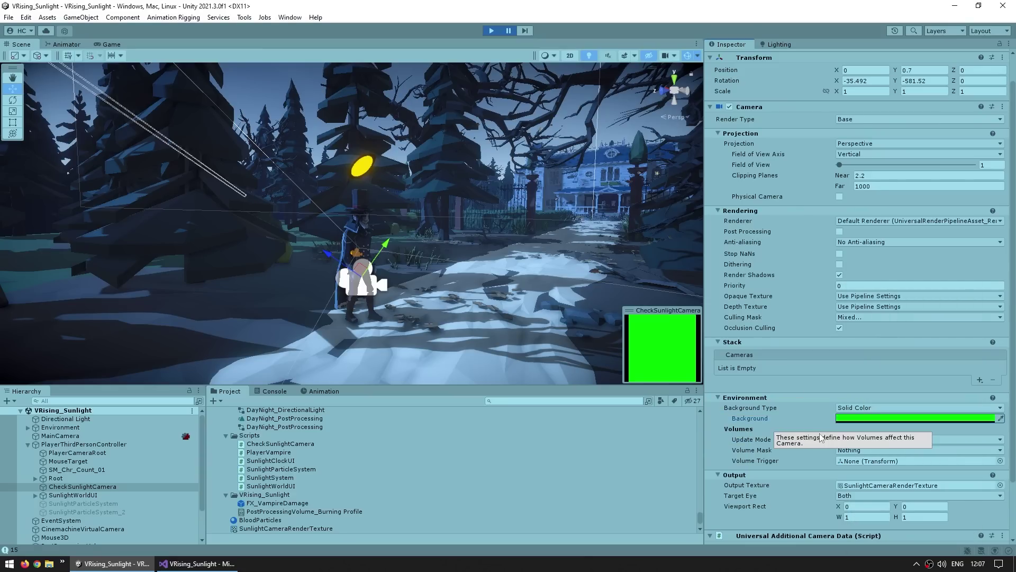
left_click(867, 486)
double_click(867, 486)
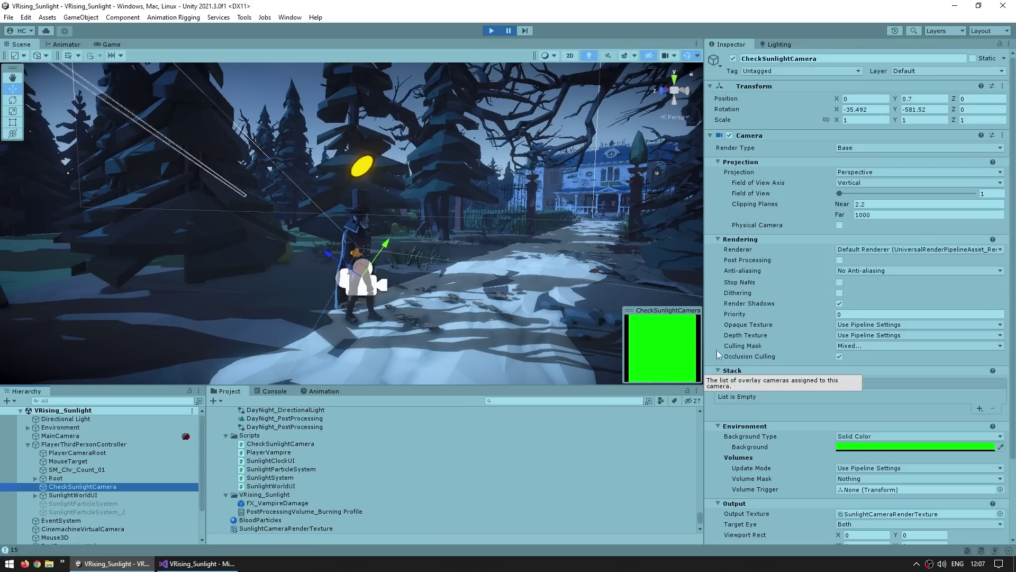
middle_click_drag(357, 263, 486, 358)
left_click_drag(373, 273, 313, 192, "alt")
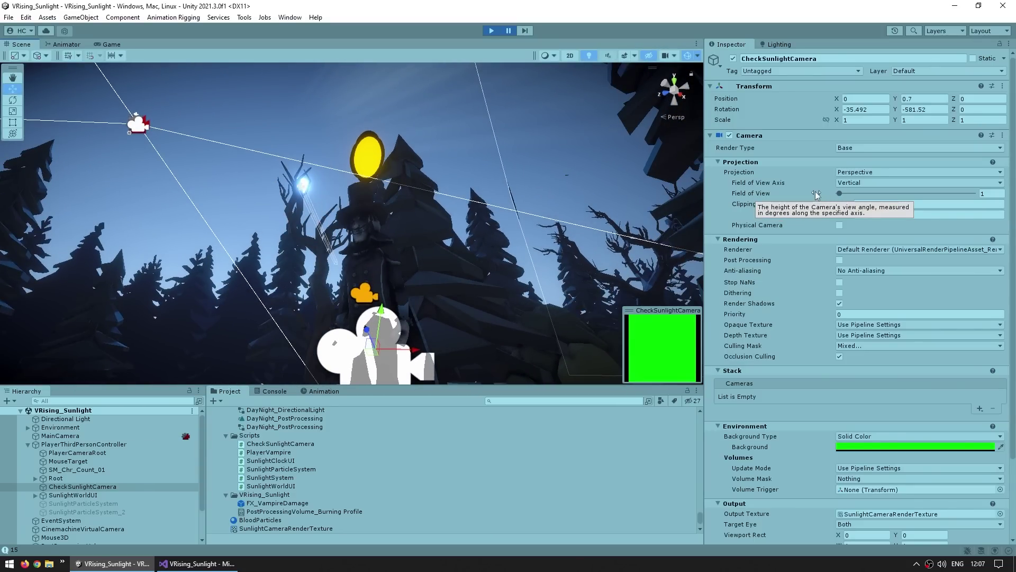
Preview CheckSunlightCamera at 31.1 field of view beside Scene view, restore it to 1, and stop play
left_click_drag(840, 196, 861, 194)
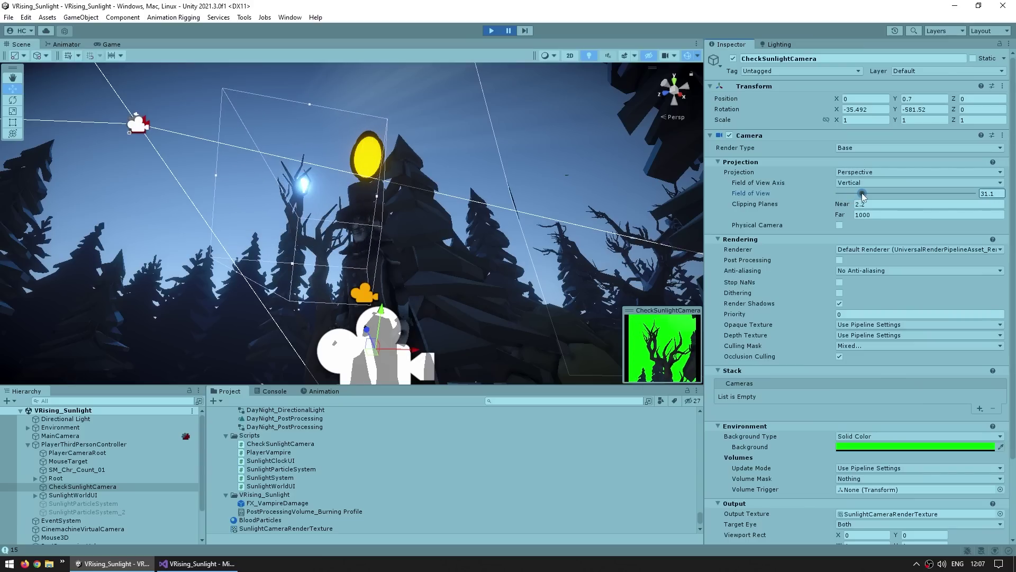
left_click_drag(106, 45, 337, 233)
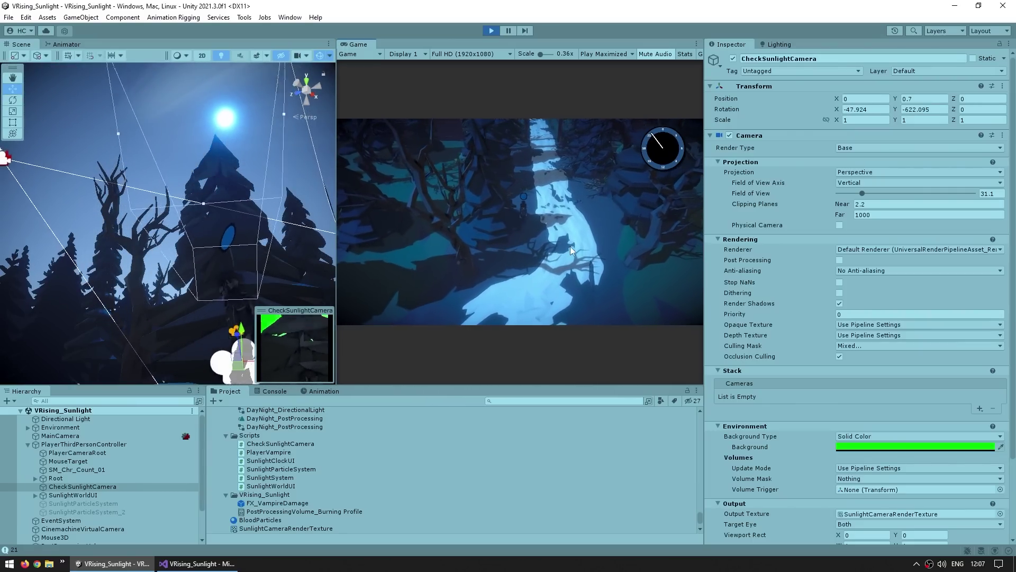
left_click(991, 194)
type("1")
key("Return")
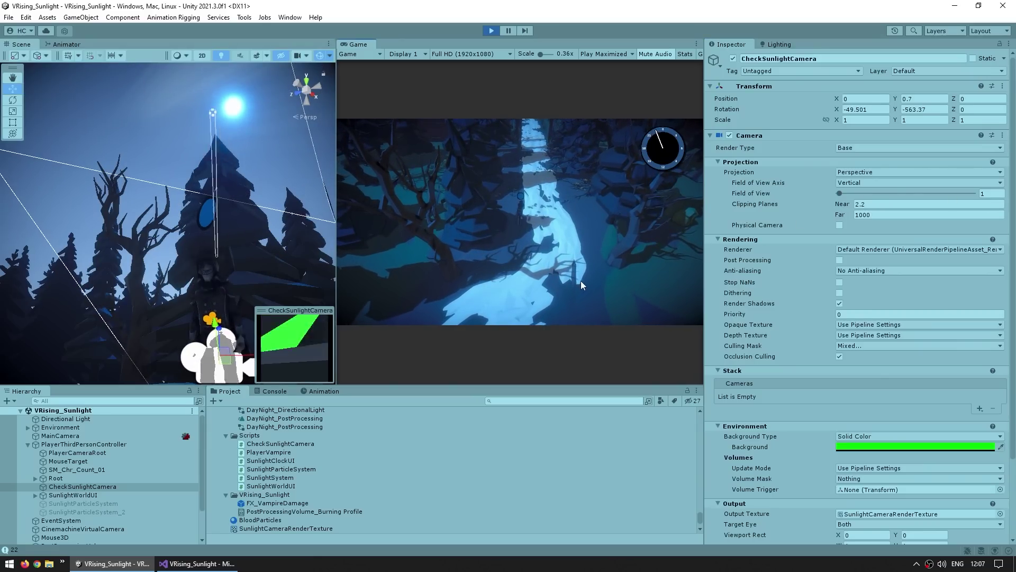
key("ctrl+p")
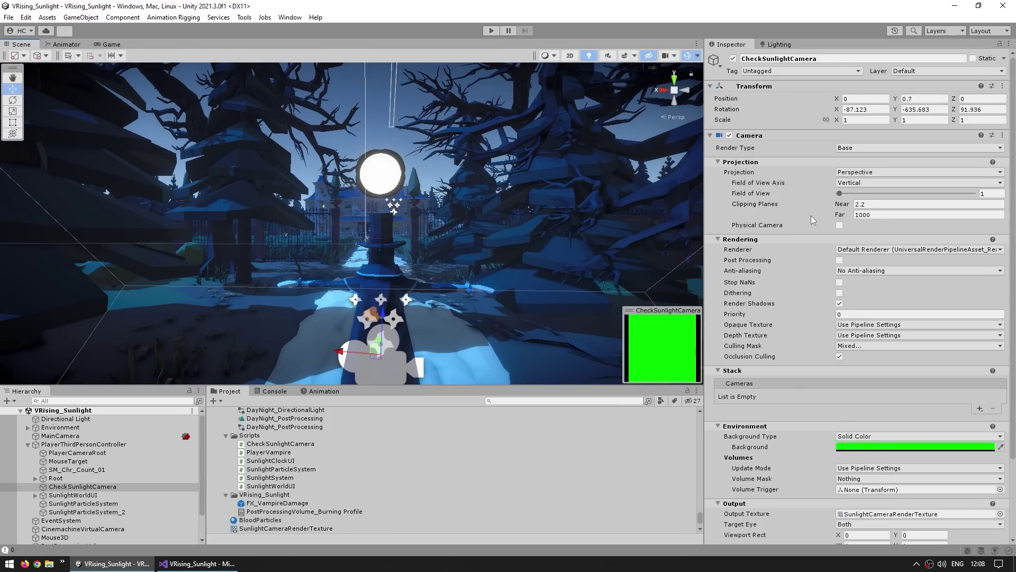
Try a near clipping value of 0.01 on the sunlight-check camera and inspect the scene
left_click(758, 208)
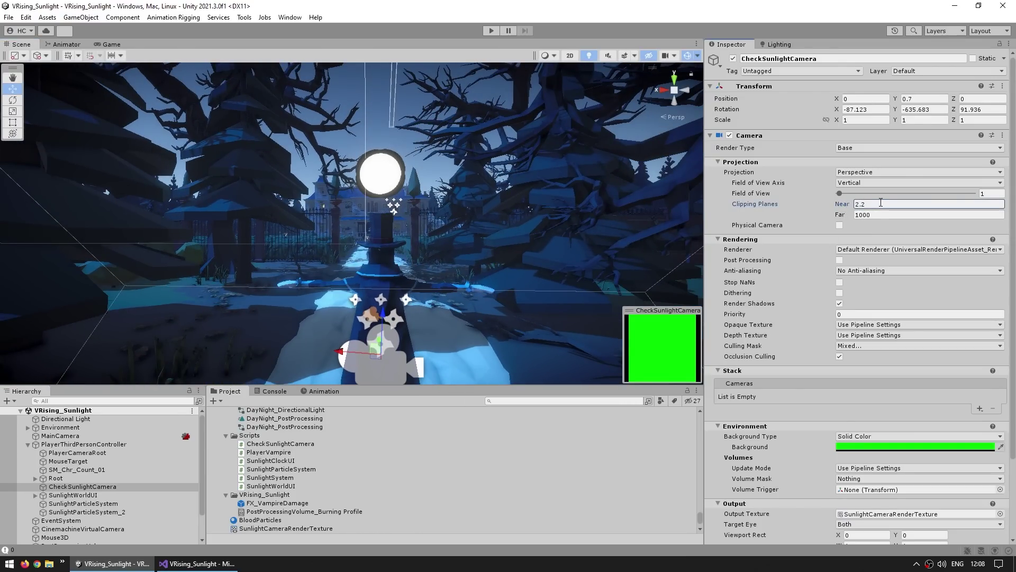
left_click(861, 215)
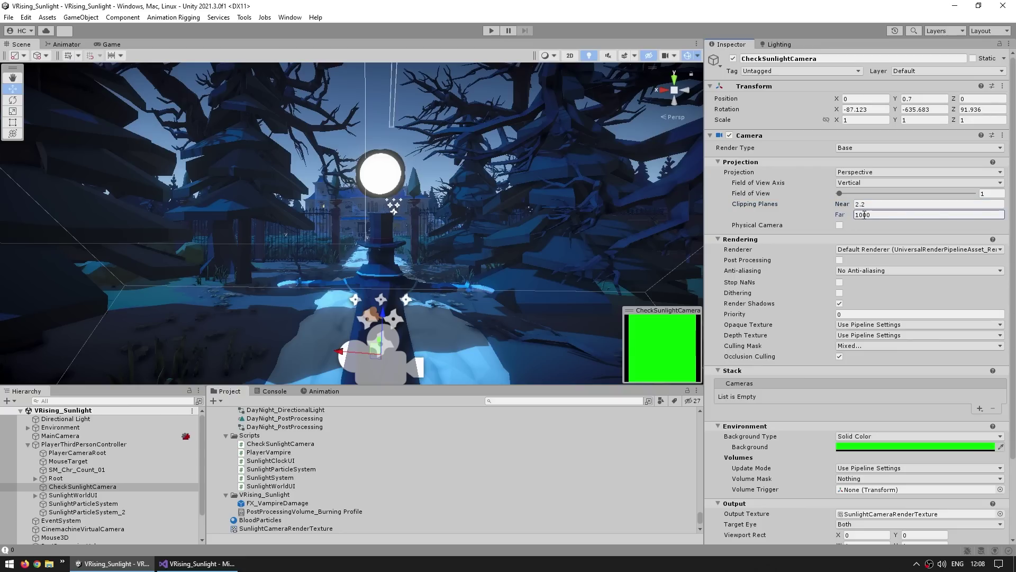
left_click(866, 203)
type("0.01")
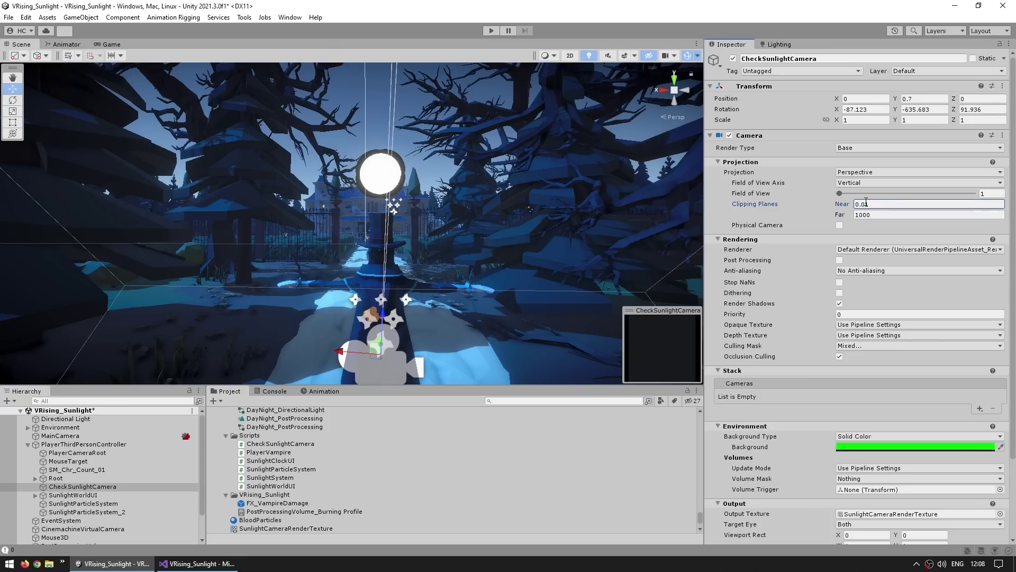
left_click_drag(418, 195, 424, 322, "alt")
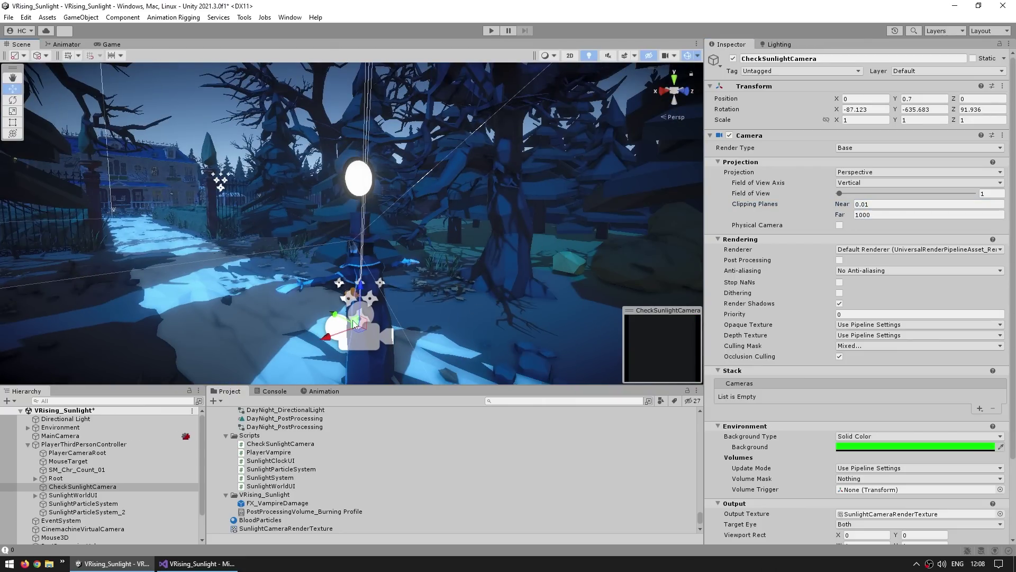
left_click(360, 248)
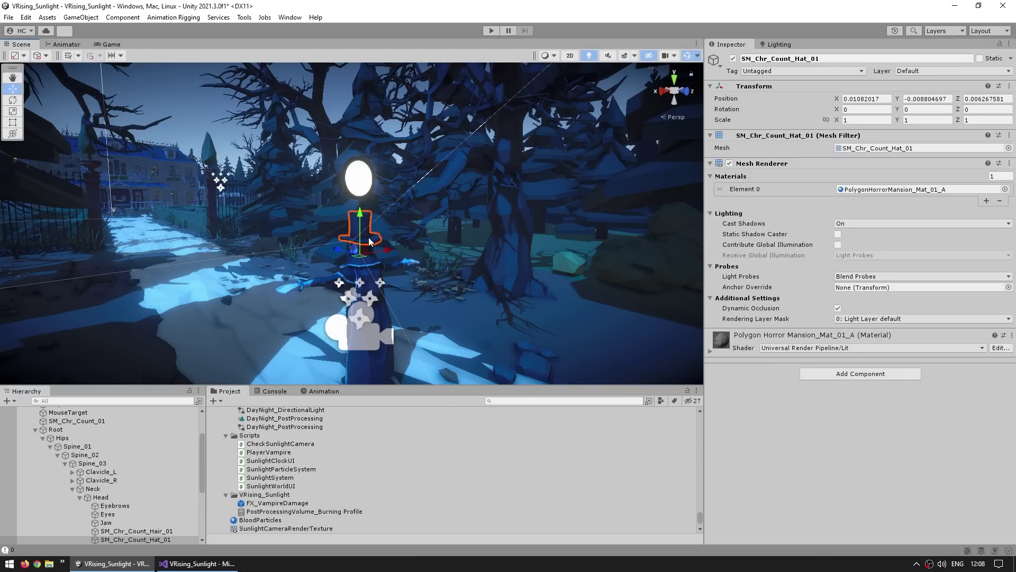
Revert near clipping to 2.2 and open the CheckSunlightCamera script in Visual Studio
key("ctrl+z")
key("ctrl+z")
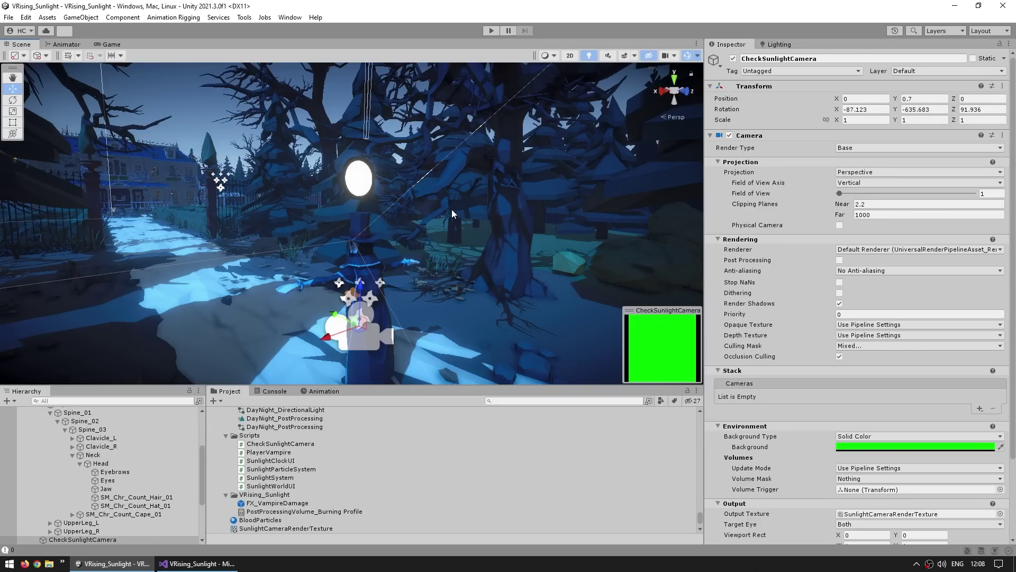
middle_click_drag(453, 209, 460, 252)
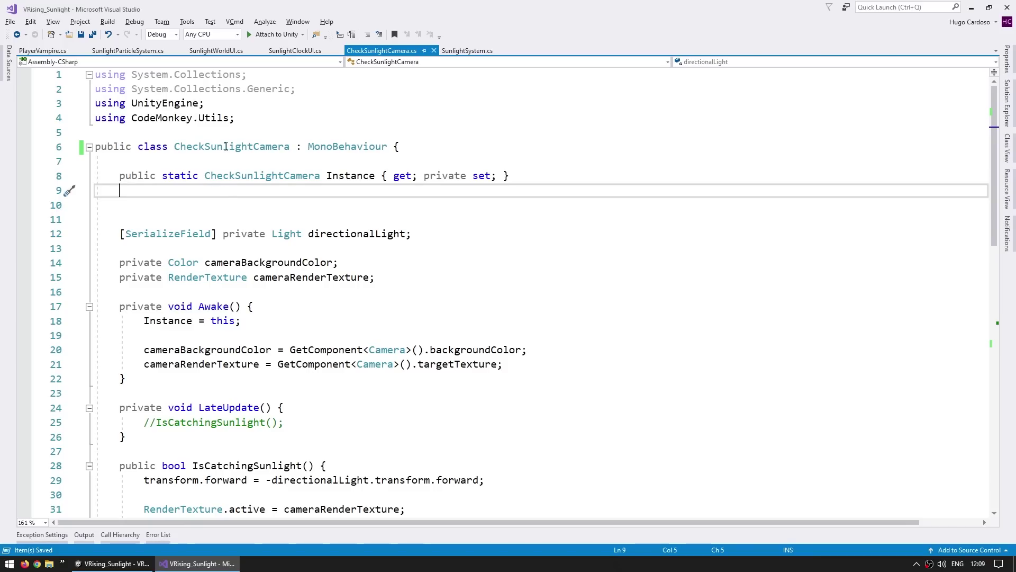
double_click(225, 146)
left_click(194, 194)
Review the directionalLight field, cached background colour, render texture and IsCatchingSunlight method
left_click(206, 204)
left_click_drag(444, 236, 440, 222)
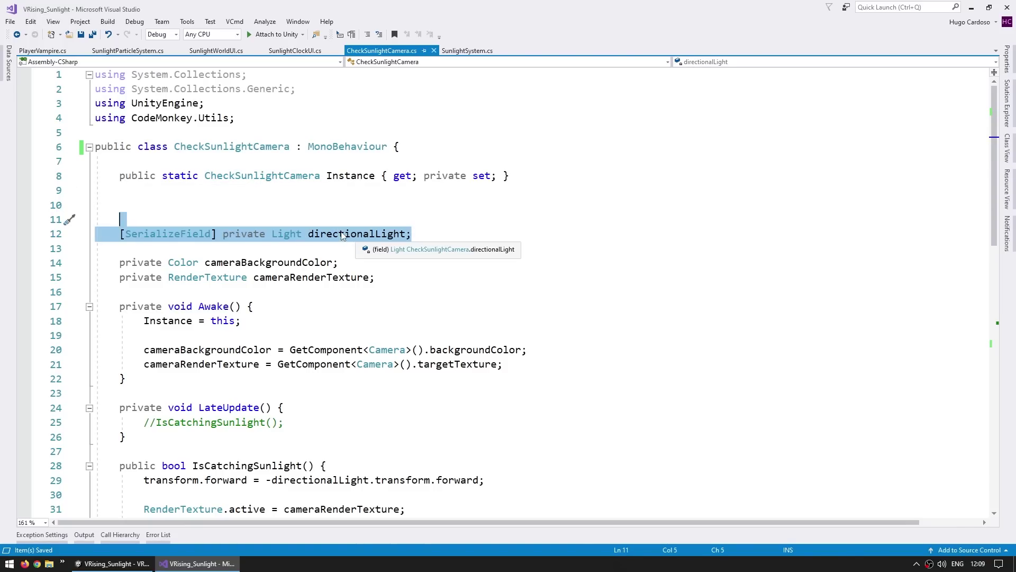
left_click_drag(564, 361, 560, 352)
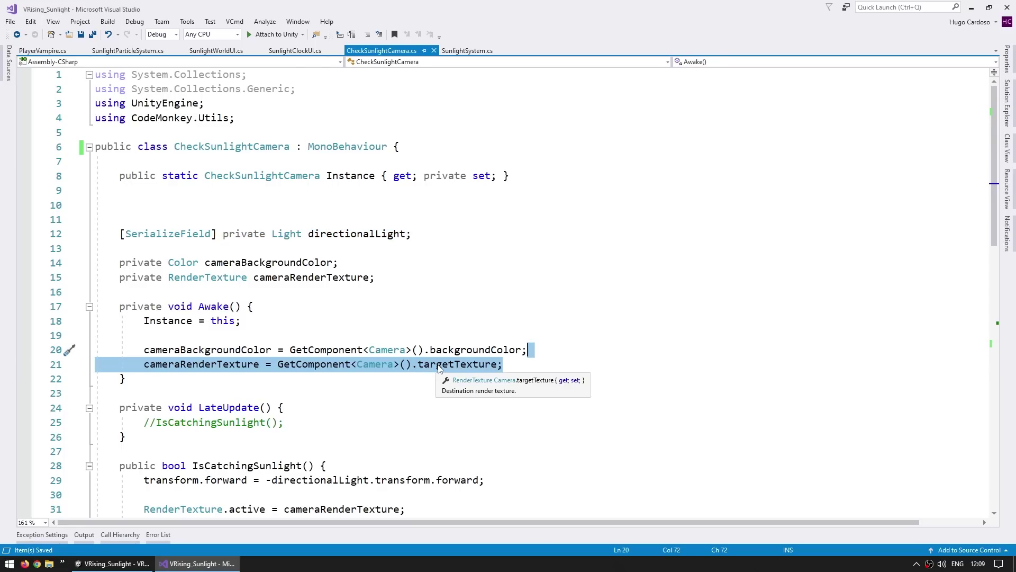
scroll(438, 368, "down", 5)
double_click(242, 249)
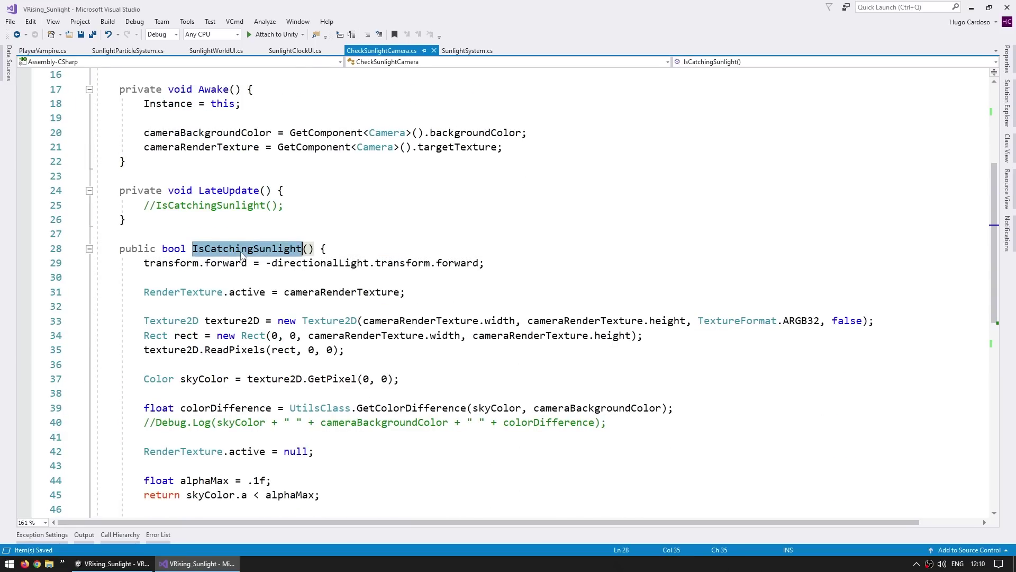
scroll(241, 254, "down", 3)
scroll(233, 247, "up", 1)
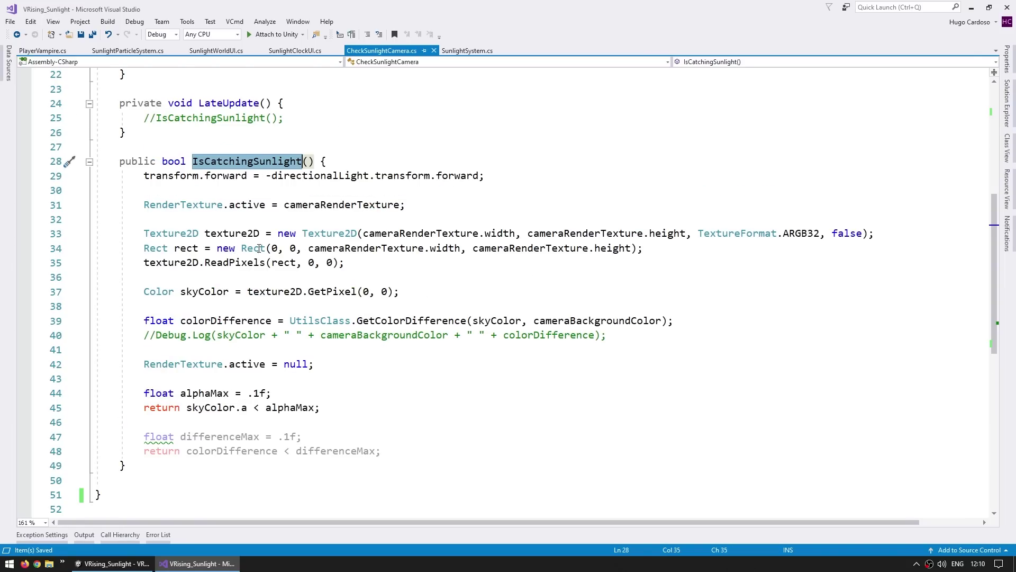
left_click(219, 214)
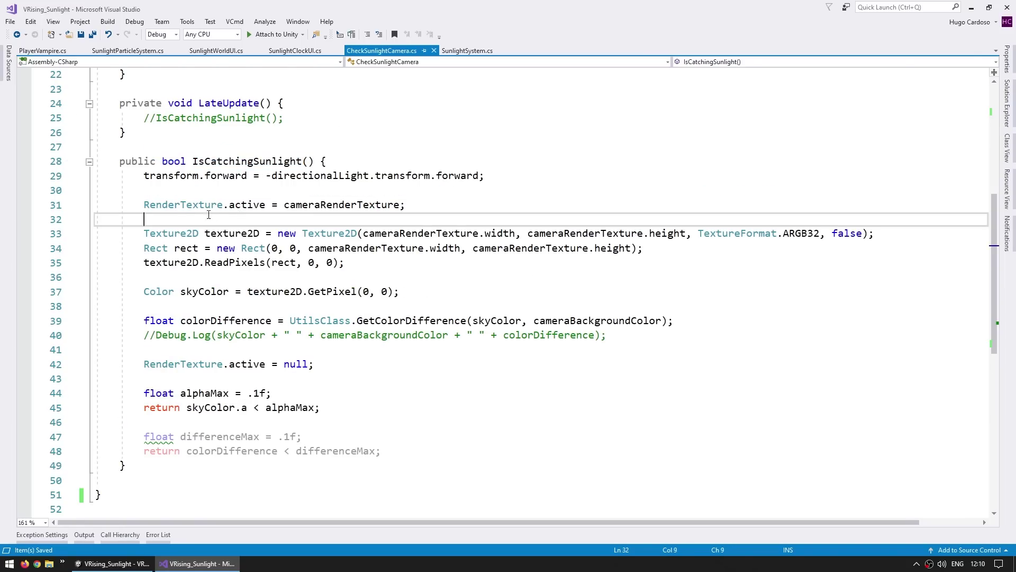
Examine the pixel-reading block: the ReadPixels call, texture2D and cameraRenderTexture
left_click_drag(211, 265, 253, 265)
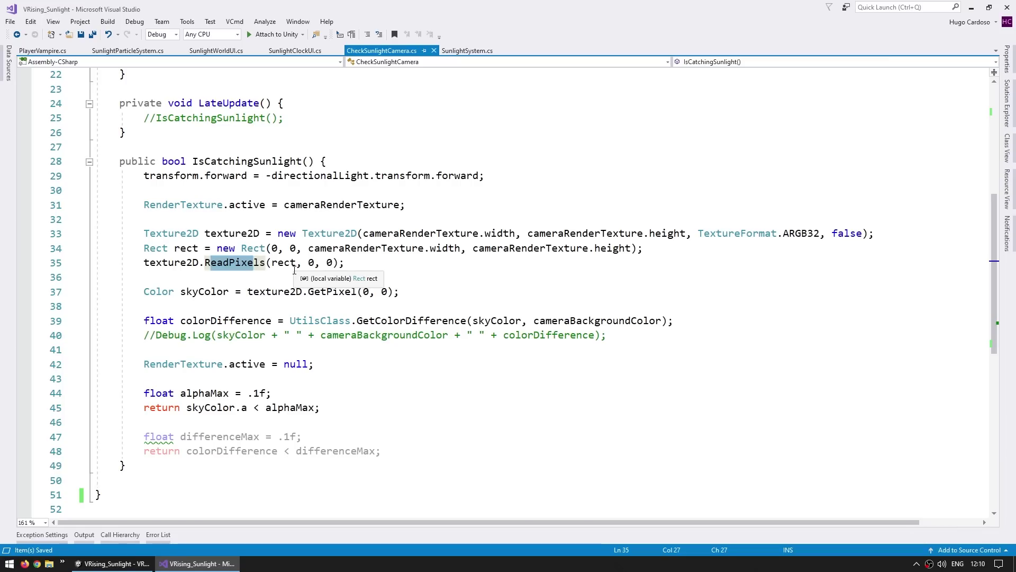
double_click(232, 234)
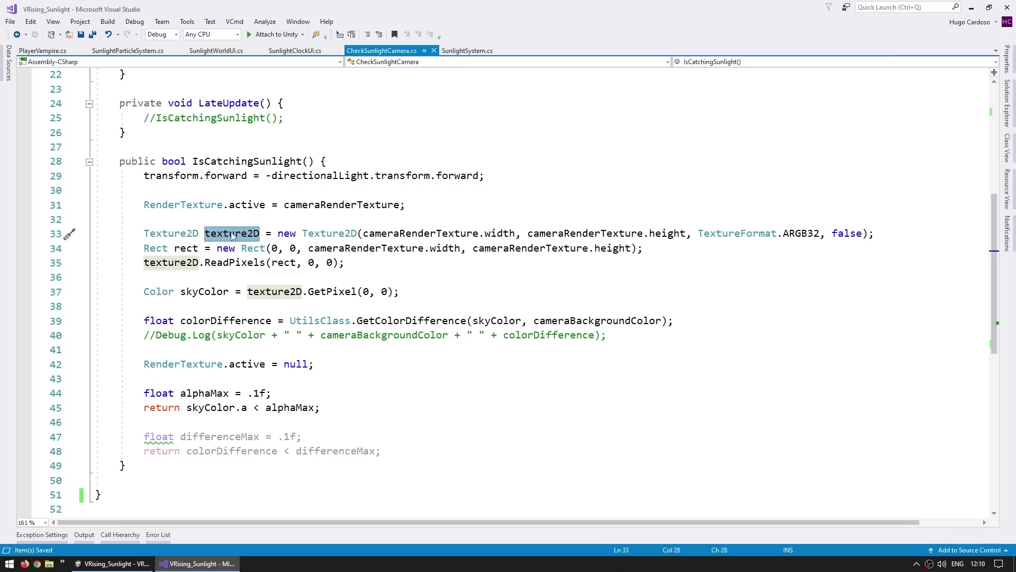
left_click_drag(153, 190, 254, 278)
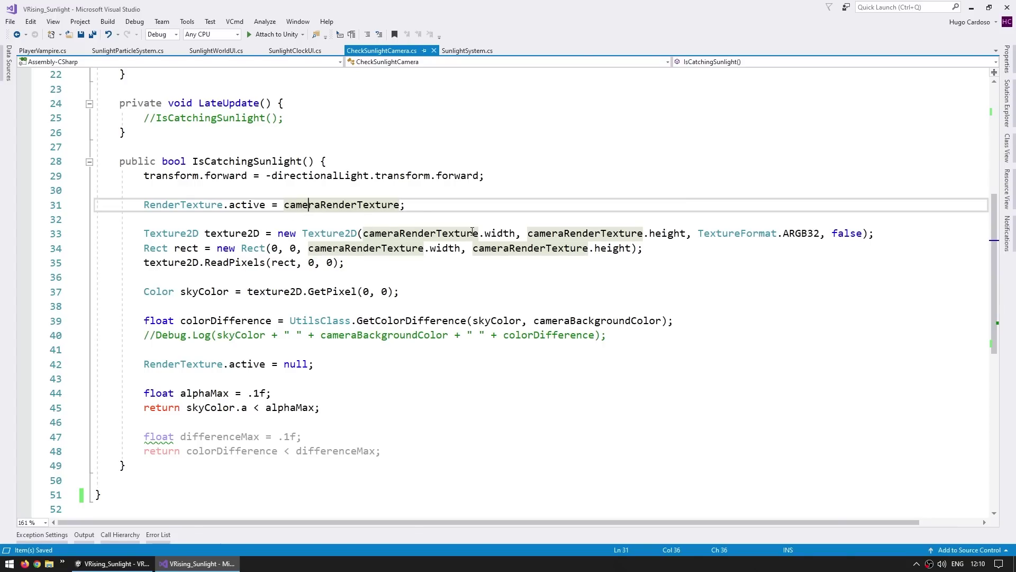
left_click_drag(211, 263, 260, 263)
left_click_drag(370, 234, 460, 234)
left_click_drag(217, 235, 258, 234)
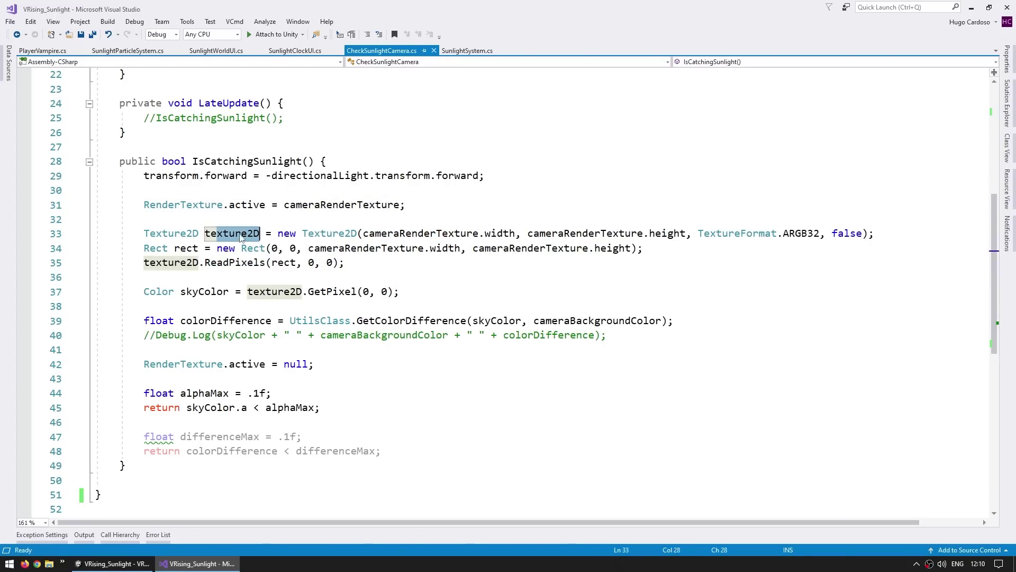
Trace skyColor into the GetColorDifference call and its cameraBackgroundColor argument
mouse_move(318, 295)
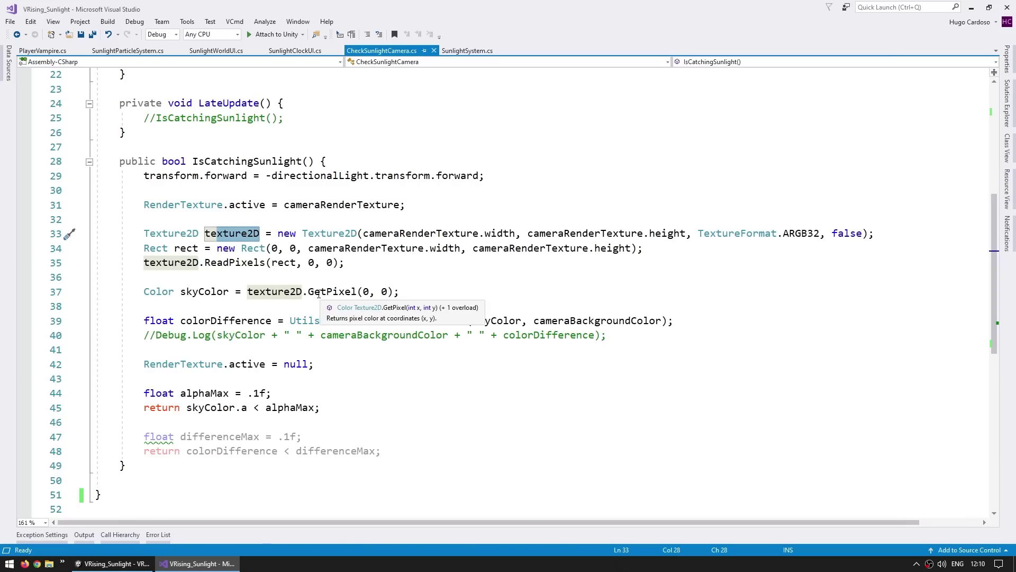
left_click(211, 291)
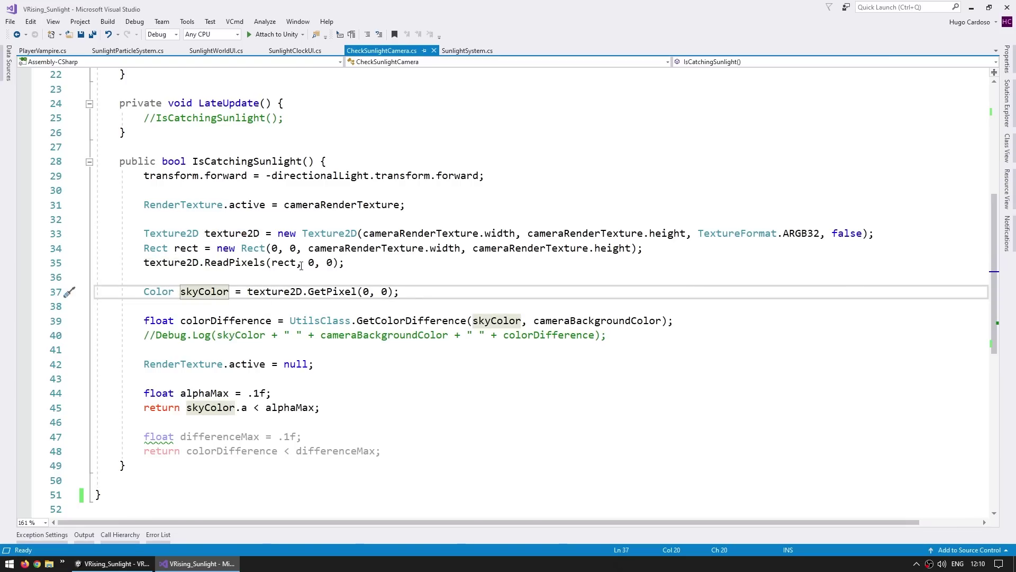
scroll(195, 300, "down", 1)
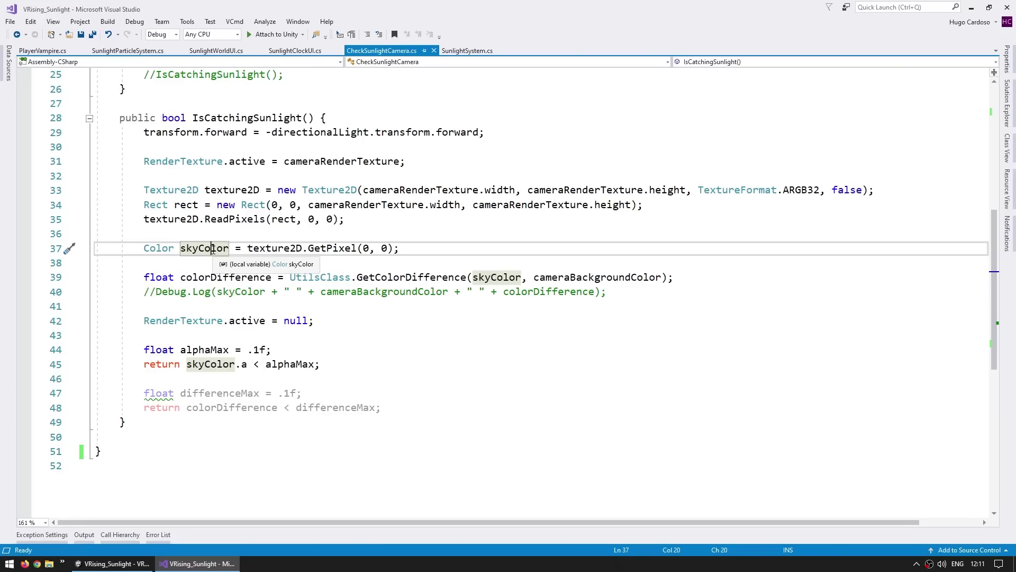
left_click(384, 277)
left_click(485, 277)
left_click(602, 278)
left_click(498, 278)
left_click(424, 279)
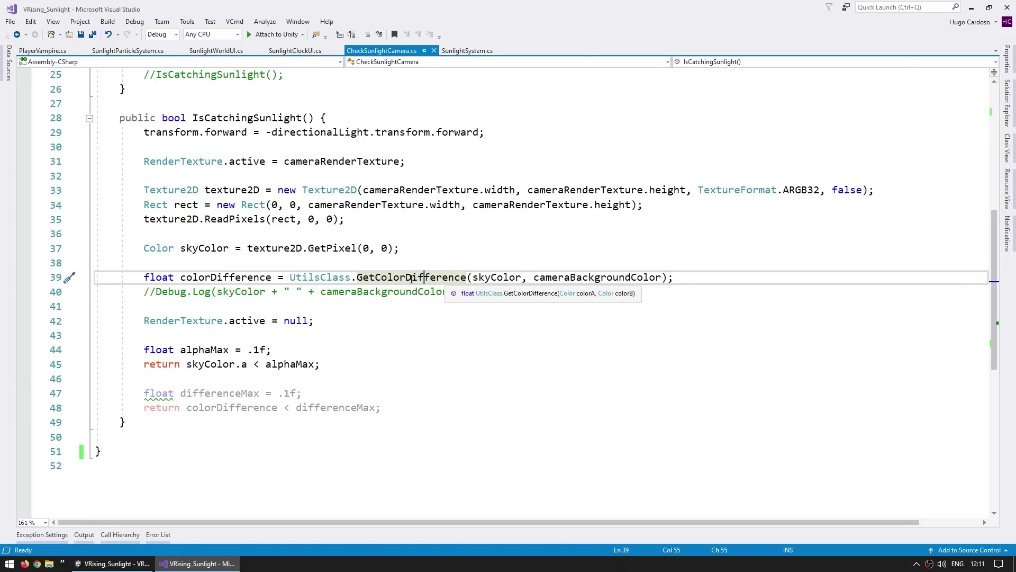
Jump to the GetColorDifference definition with F12 and highlight its body
key("F12")
left_click(195, 274)
left_click_drag(195, 274, 204, 410)
left_click(204, 411)
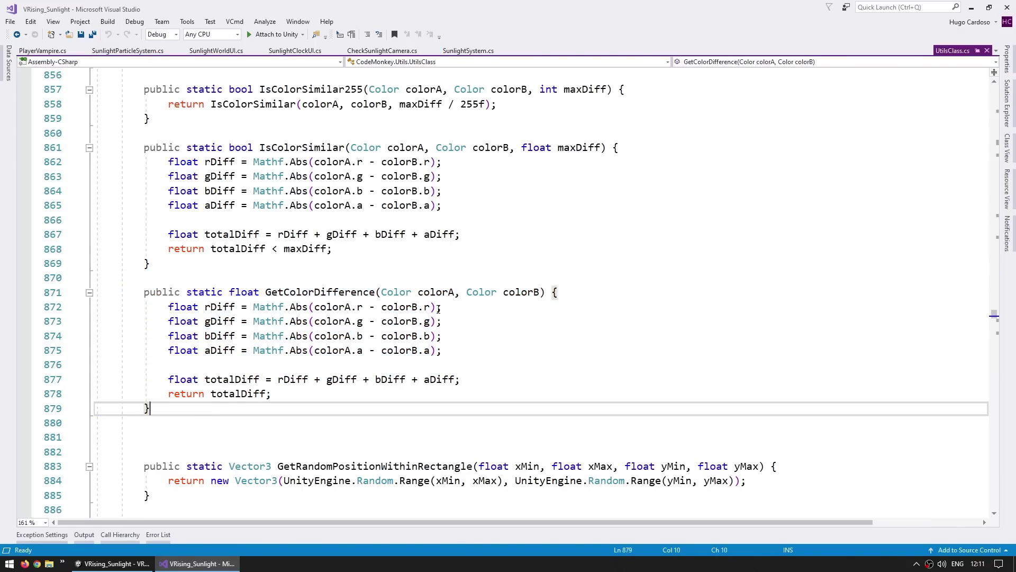
Review GetColorDifference's colorA use and totalDiff return, then go back to the sunlight-check code
left_click(342, 336)
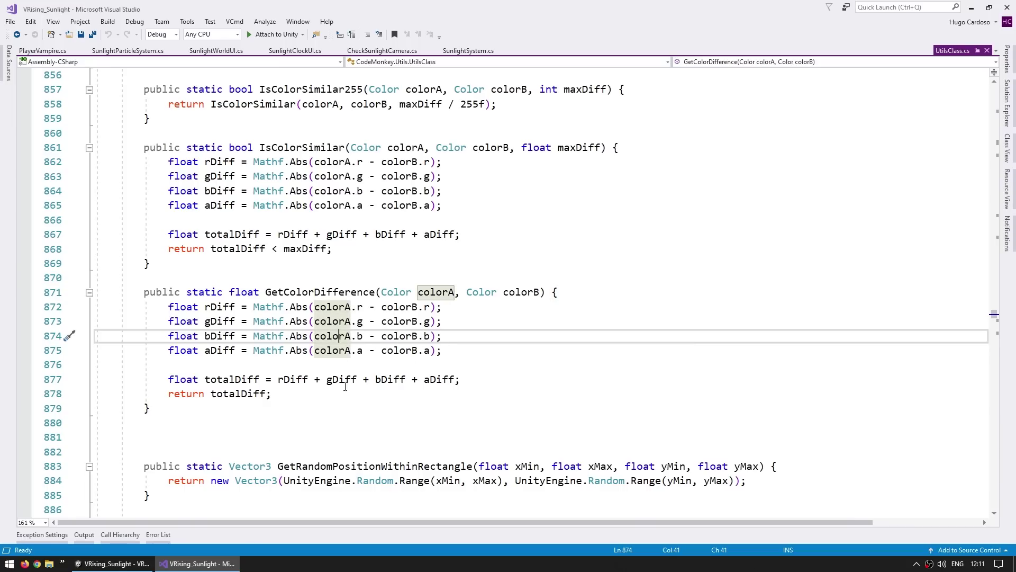
left_click(224, 394)
key("ctrl+minus")
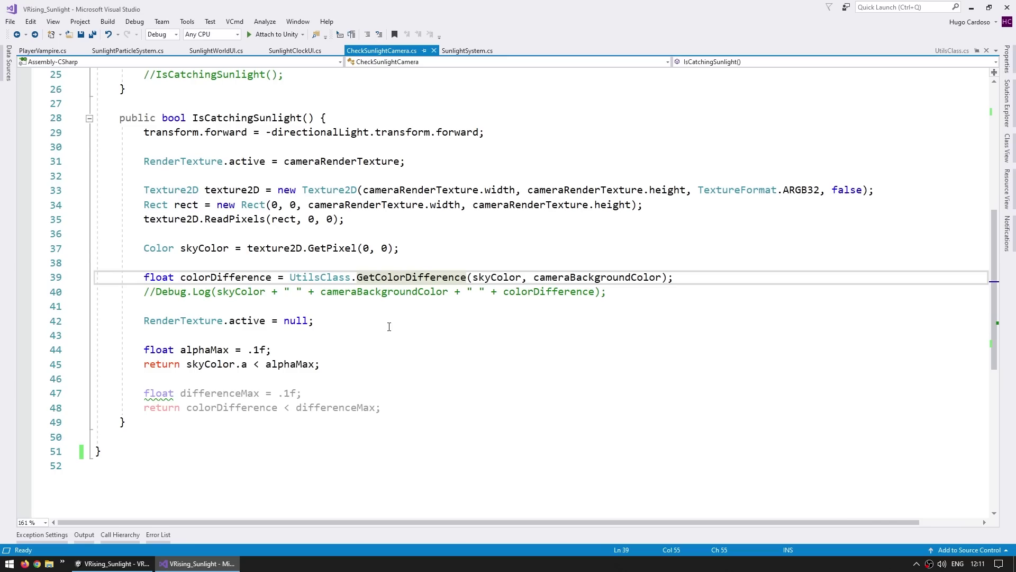
left_click(285, 393)
left_click_drag(382, 408, 385, 380)
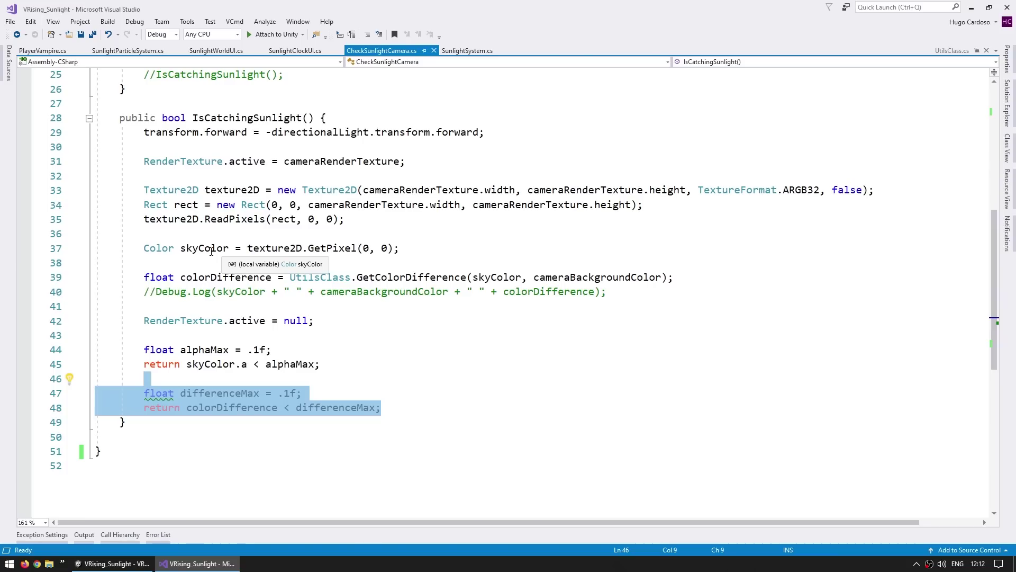
Review the cameraBackgroundColor argument, the skyColor alpha check and the forward-direction assignment
scroll(212, 251, "up", 1)
left_click_drag(308, 176, 458, 175)
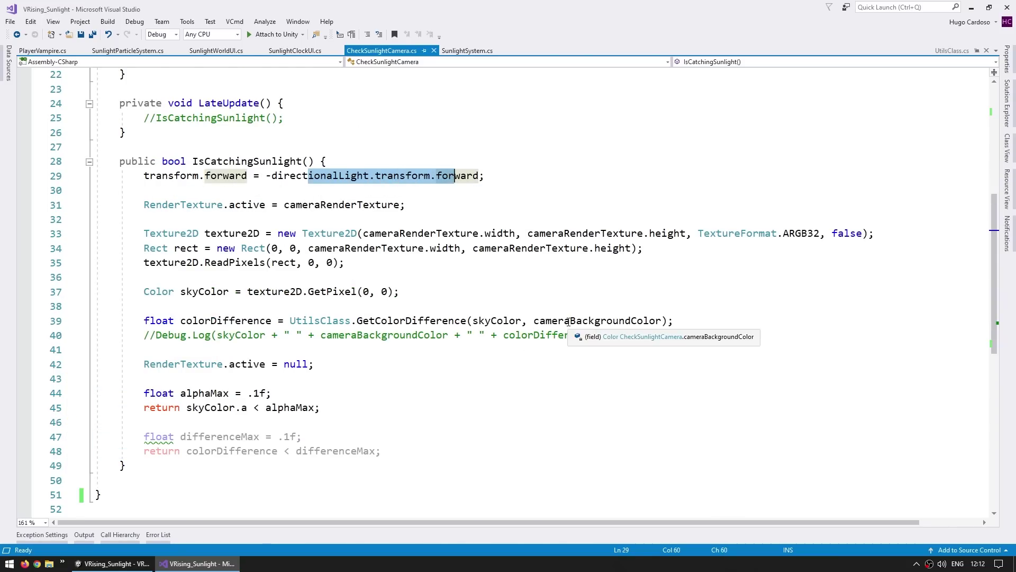
left_click(569, 322)
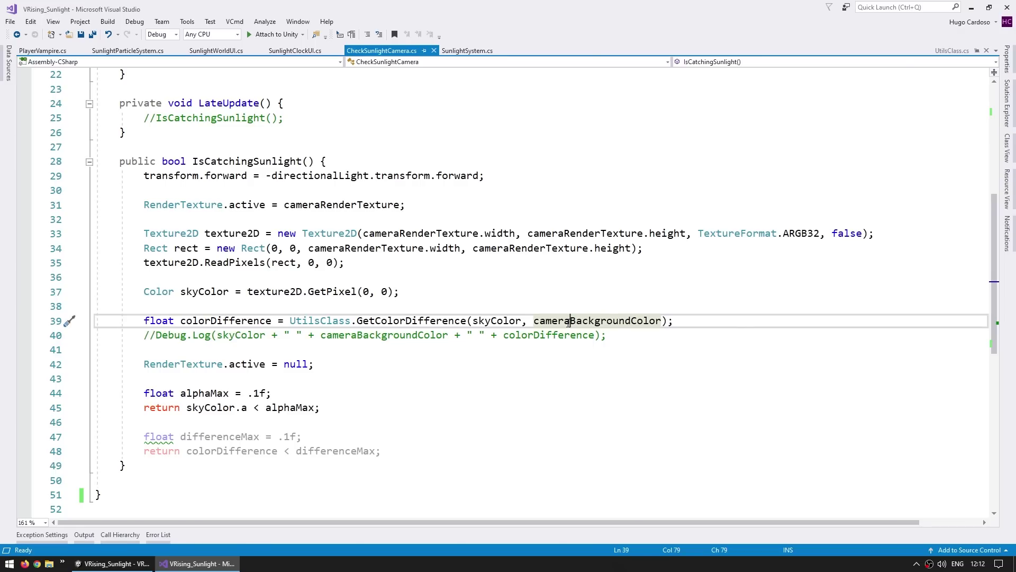
scroll(512, 316, "down", 1)
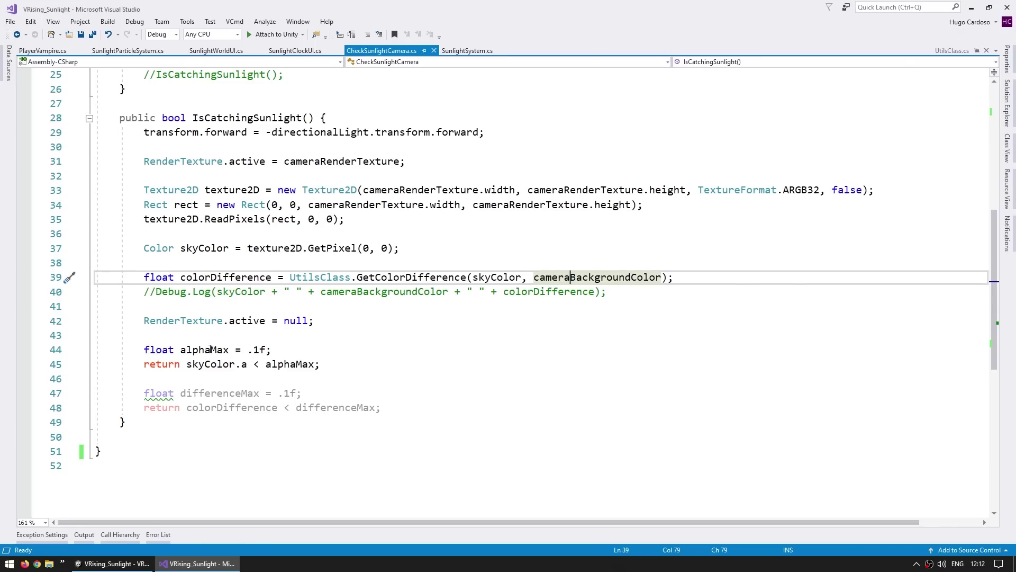
left_click(210, 350)
left_click_drag(192, 365, 248, 364)
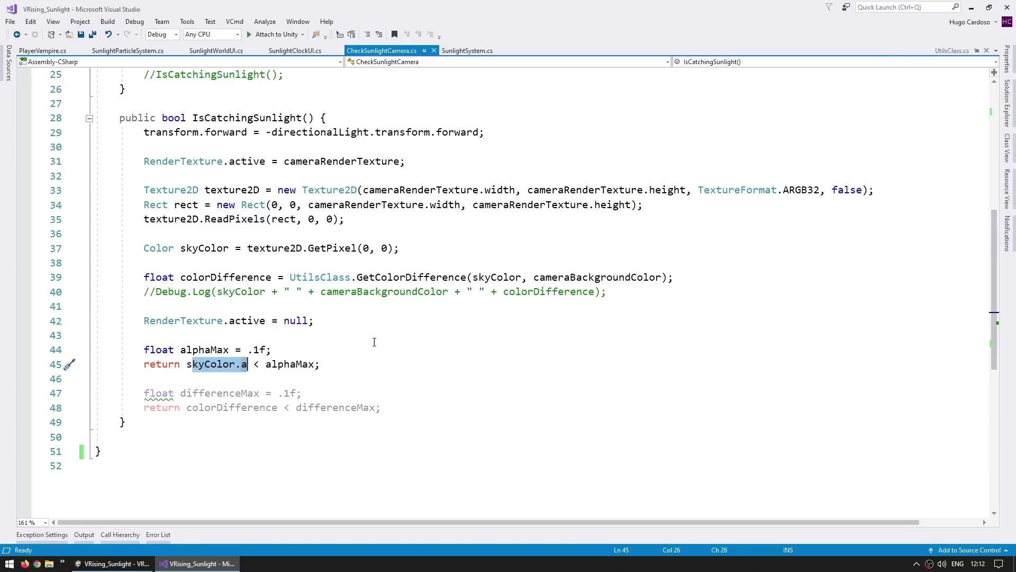
scroll(369, 344, "up", 3)
left_click(212, 274)
left_click_drag(510, 265, 509, 256)
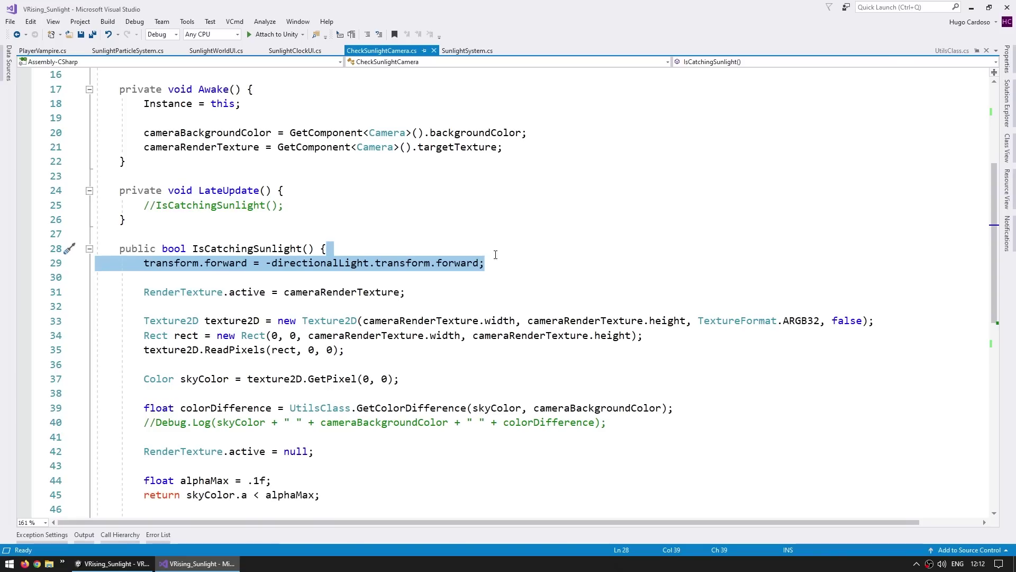
Add a transform.LookAt() line at the top of IsCatchingSunlight
left_click(366, 252)
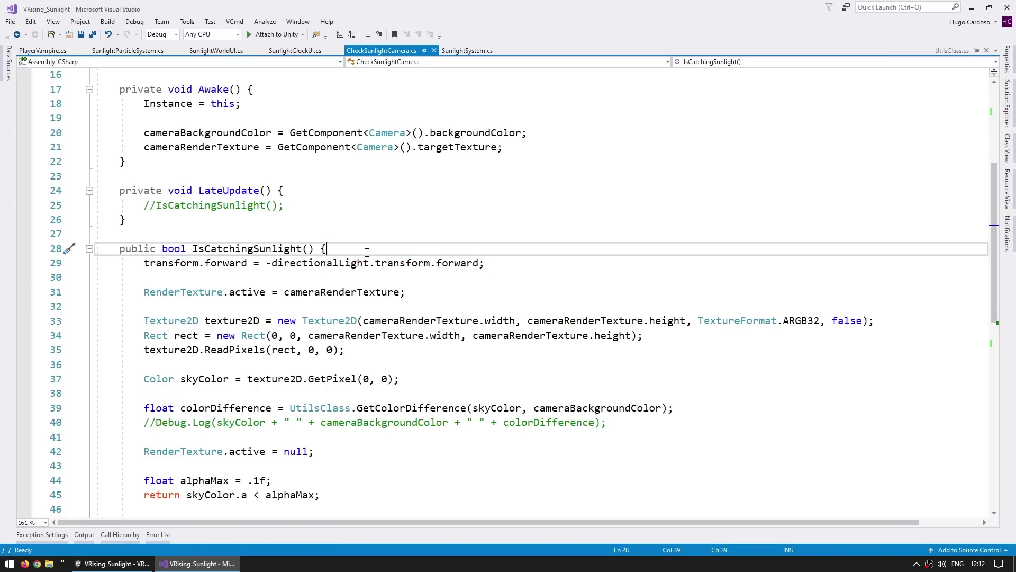
key("Return")
type("transform.LookAt")
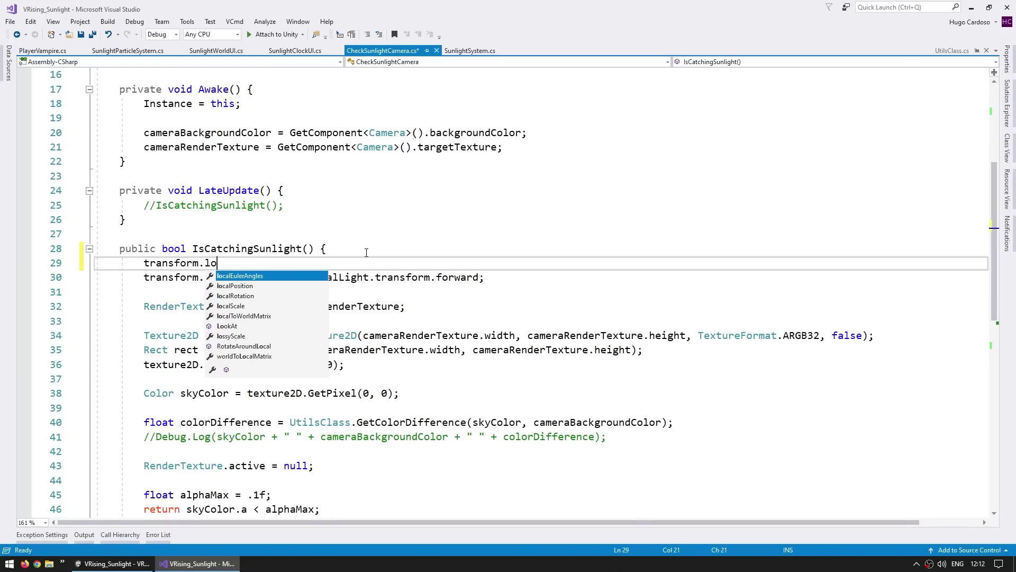
type("();")
key("Left")
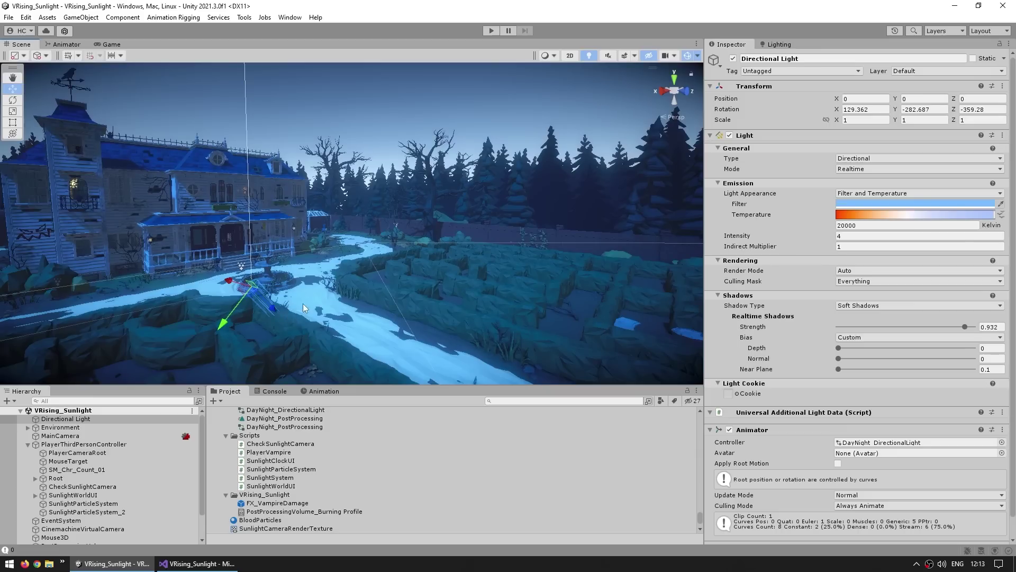
Orbit above the house and drag the directional light into the sky, then undo the move
left_click_drag(335, 274, 442, 322, "alt")
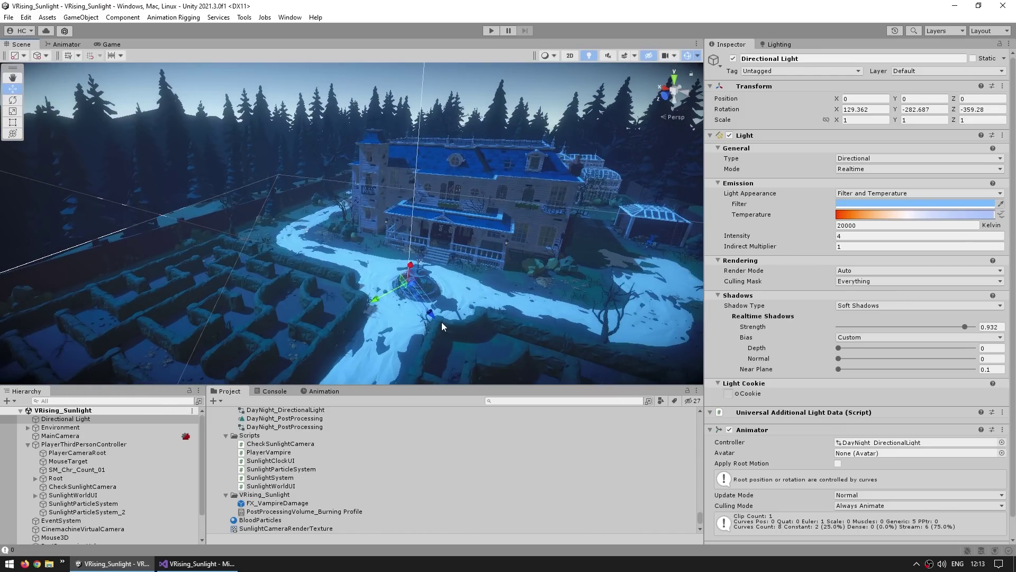
left_click_drag(410, 280, 324, 176)
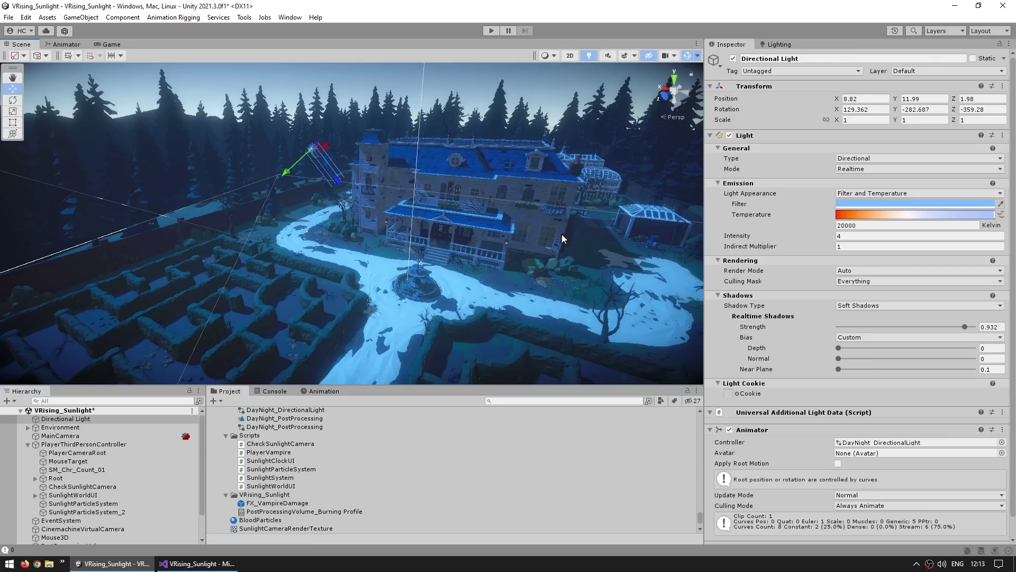
key("ctrl+z")
key("ctrl+z")
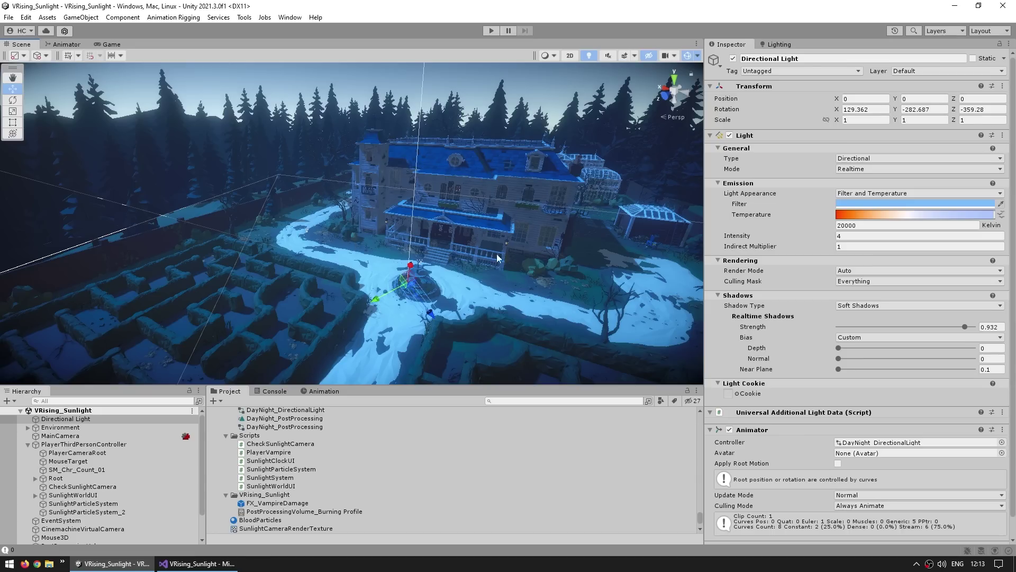
Check the directional light's position, pan to the player on the path, then return to Visual Studio
left_click(720, 100)
scroll(488, 184, "down", 3)
middle_click_drag(488, 184, 516, 127)
scroll(423, 265, "down", 4)
middle_click_drag(386, 302, 449, 268)
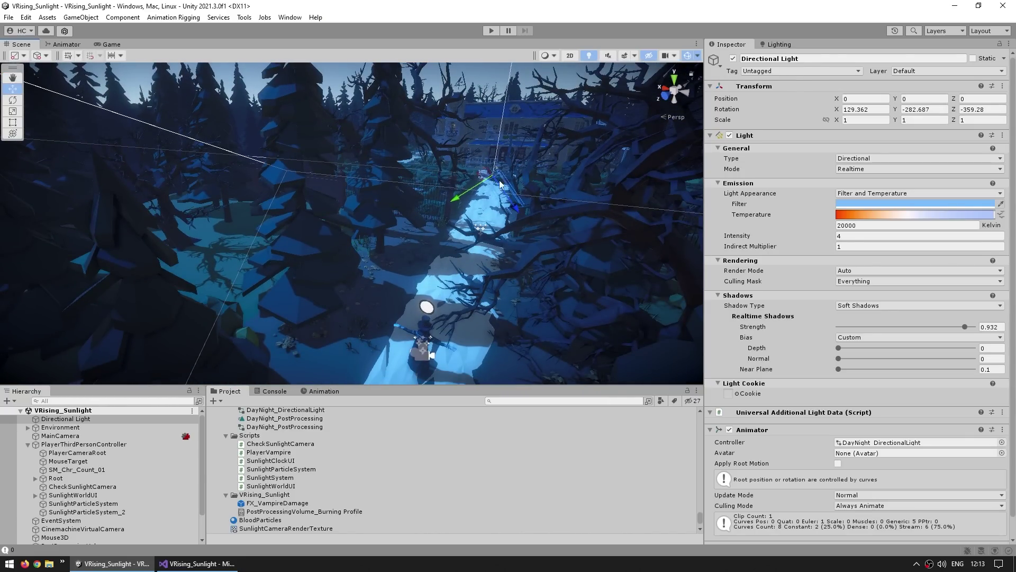
right_click_drag(494, 315, 354, 297)
key("alt+Tab")
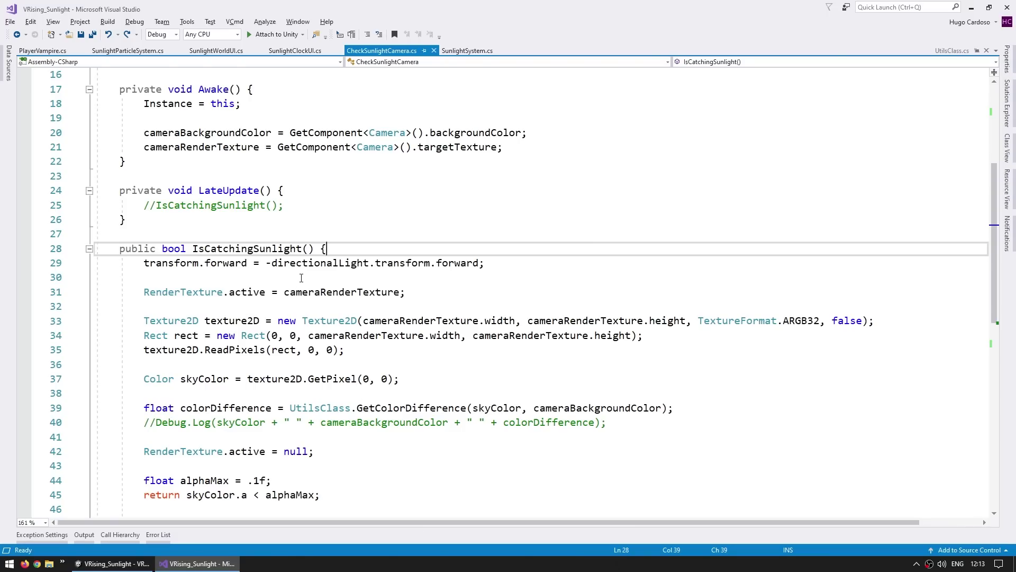
Review line 29's negated light forward direction, then orbit Unity's Scene view to a horizon angle
left_click(319, 263)
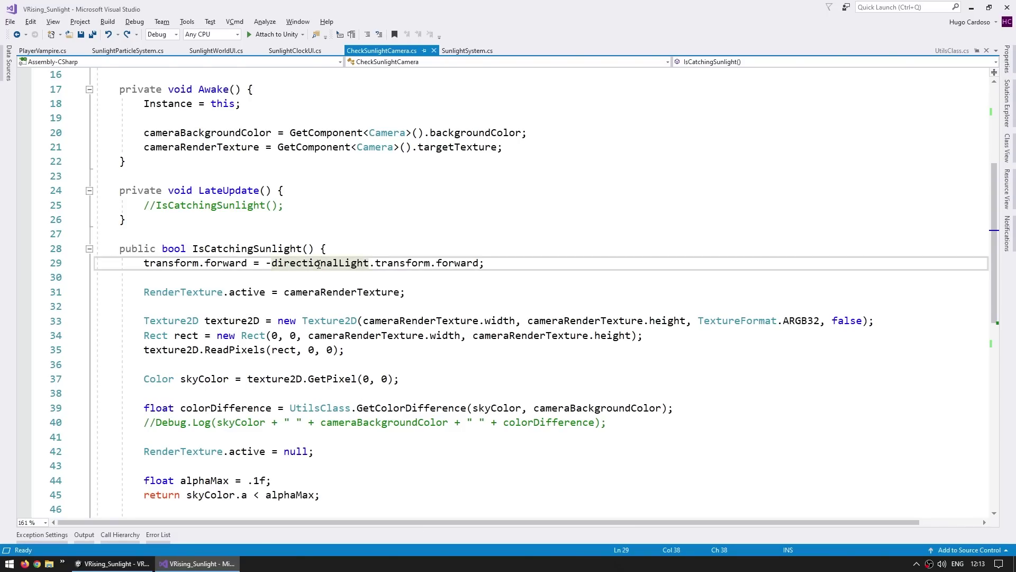
double_click(456, 264)
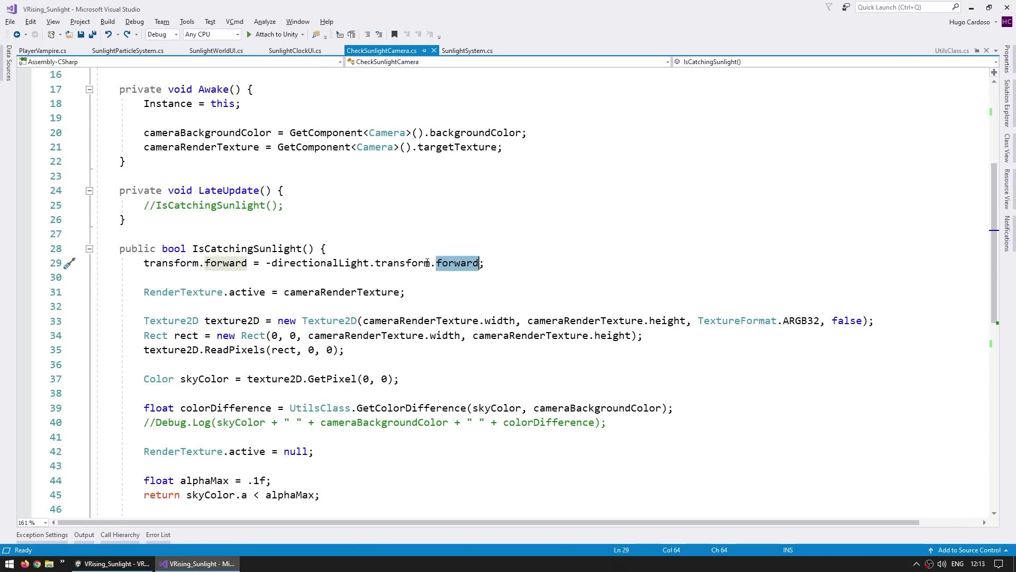
left_click(271, 263)
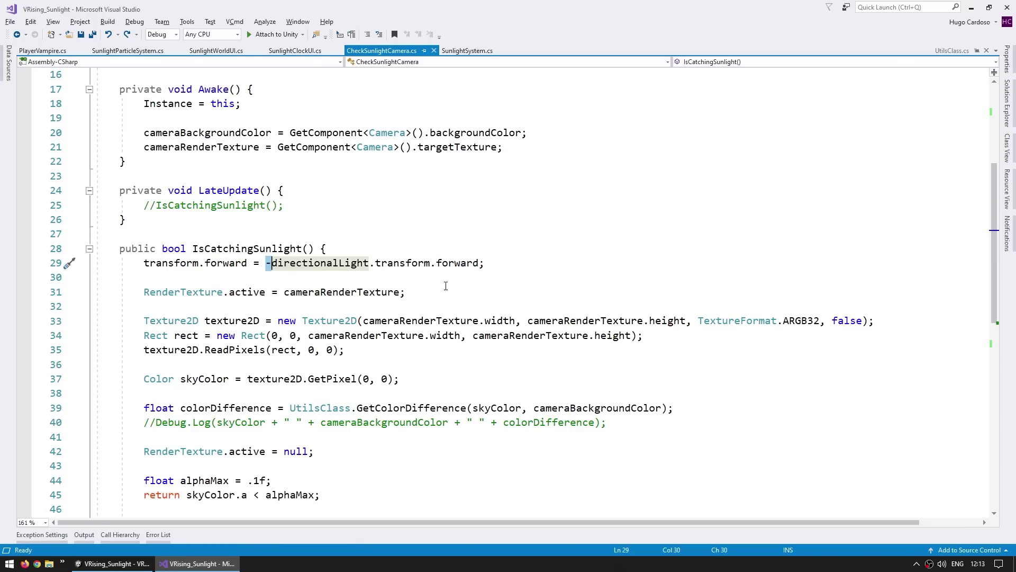
key("alt+Tab")
middle_click_drag(255, 209, 286, 253)
left_click_drag(286, 253, 79, 20, "alt")
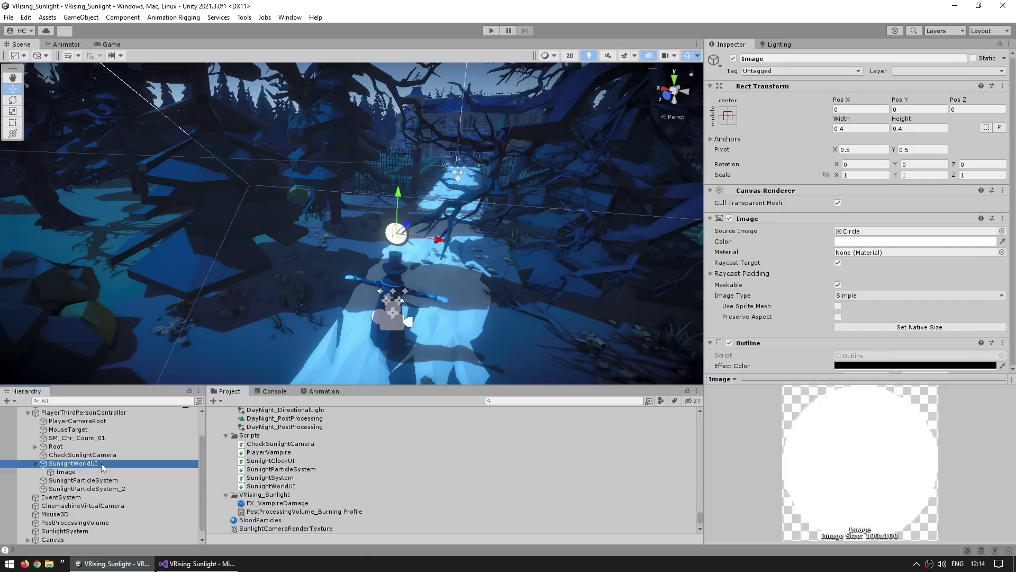
Stop Play mode and orbit the Scene view toward the sun indicator above the player
left_click(101, 463)
left_click_drag(453, 250, 430, 167, "alt")
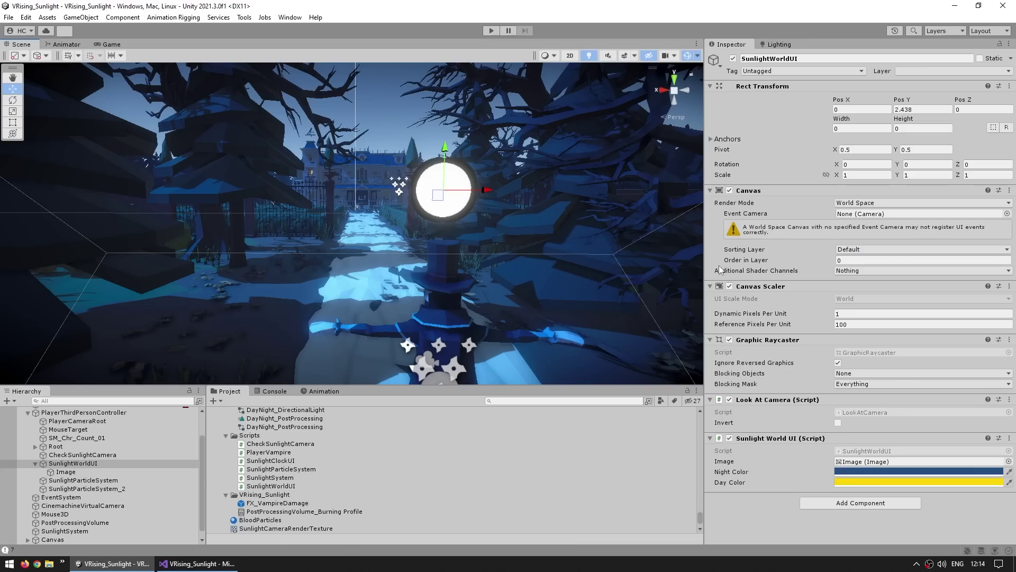
Inspect the indicator's Image, then open the SunlightWorldUI script and examine its dayColor line
left_click(69, 471)
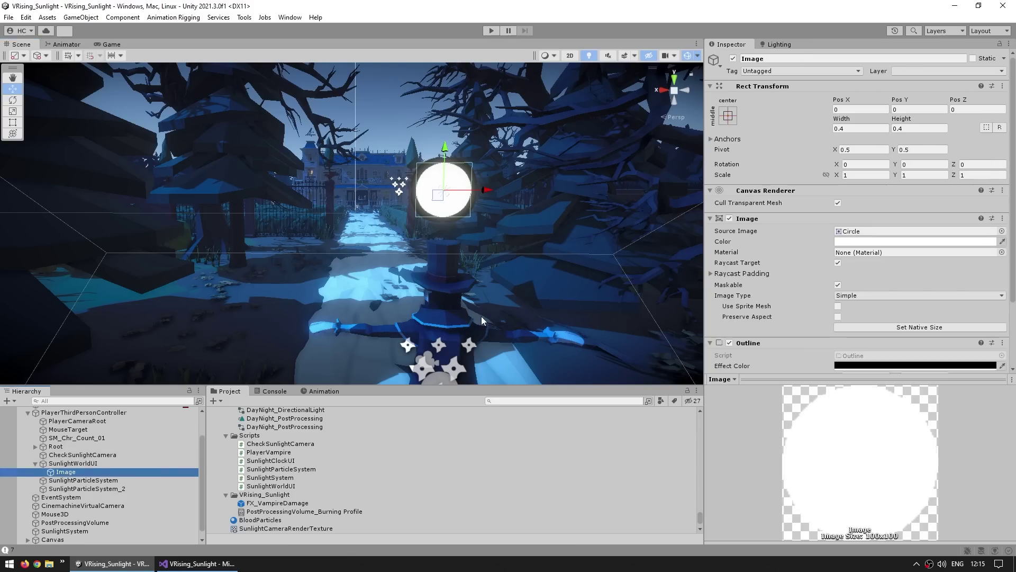
left_click(77, 463)
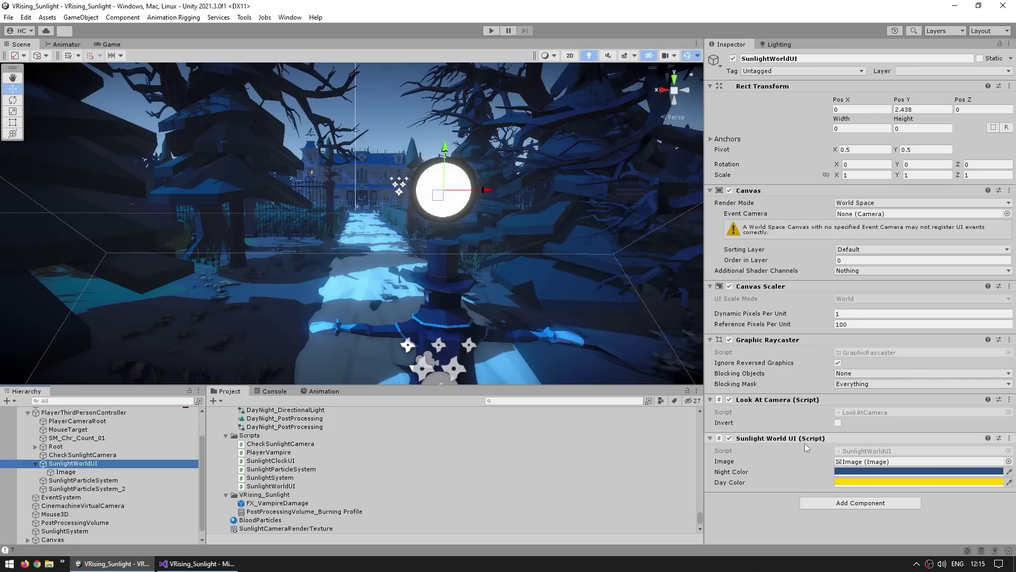
double_click(871, 451)
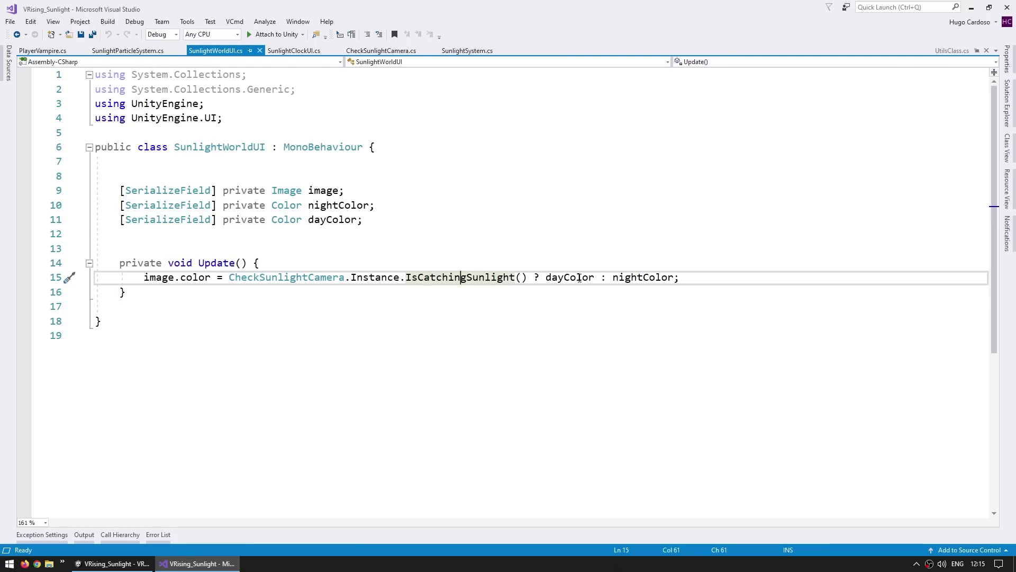
left_click_drag(564, 277, 570, 278)
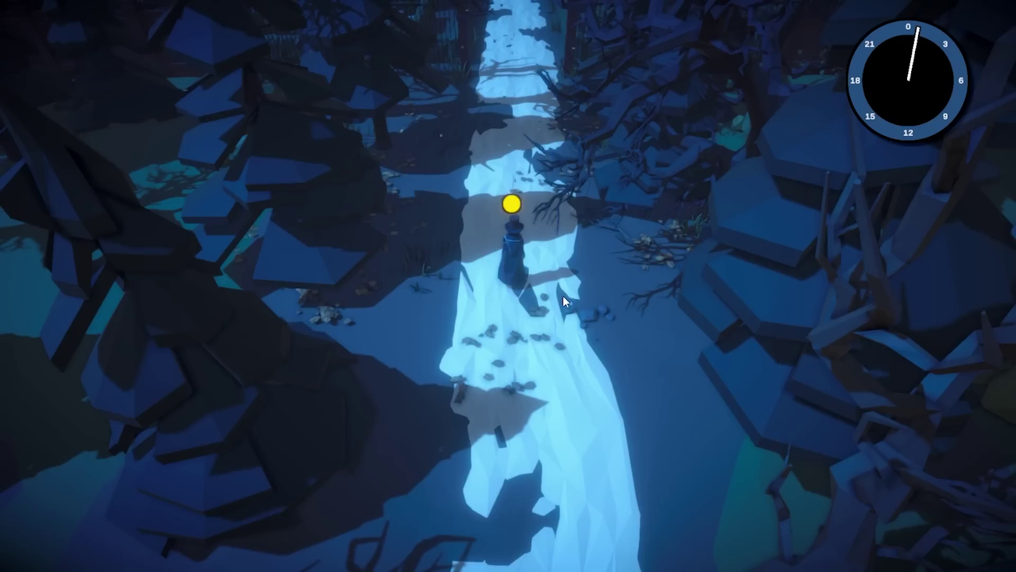
Walk the character between sunlight and shadow with S and W, then highlight the SunlightSystem class
key("s")
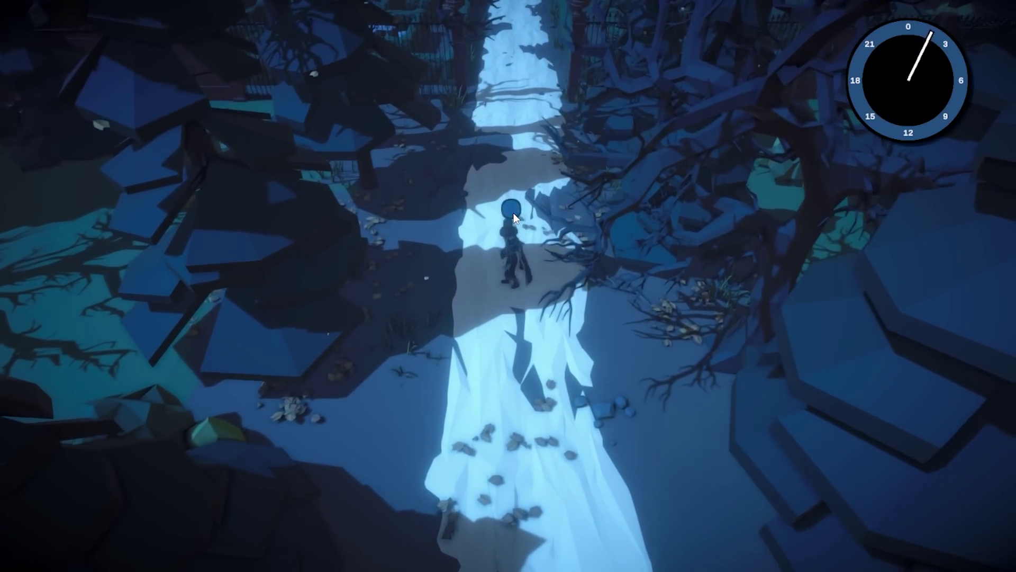
key("w")
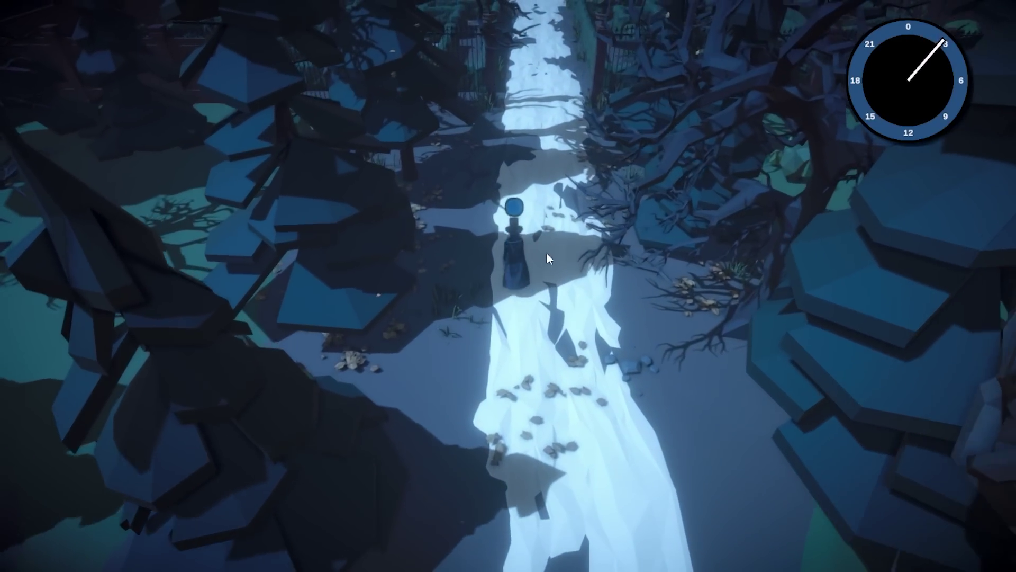
key("s")
key("s")
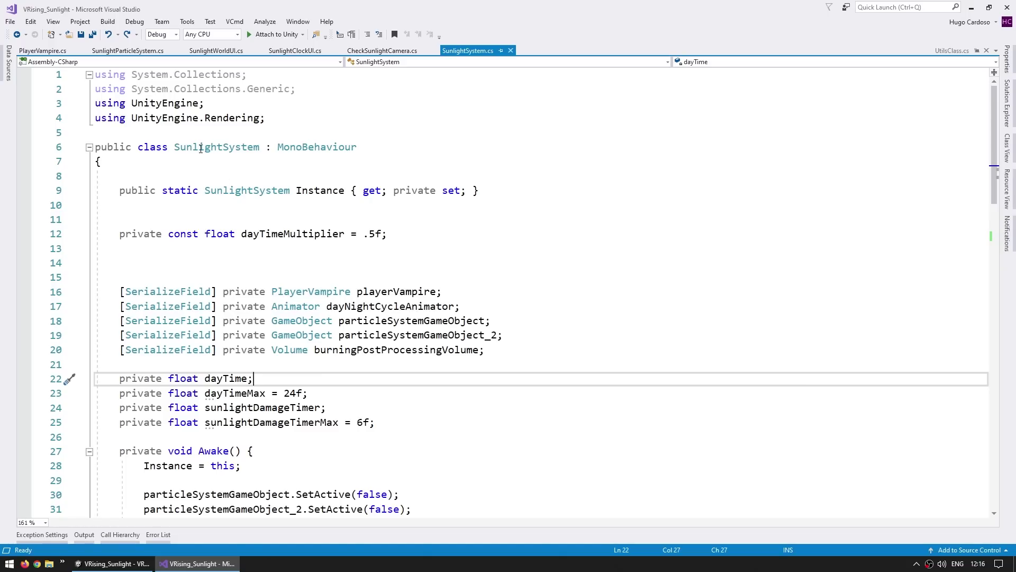
double_click(200, 149)
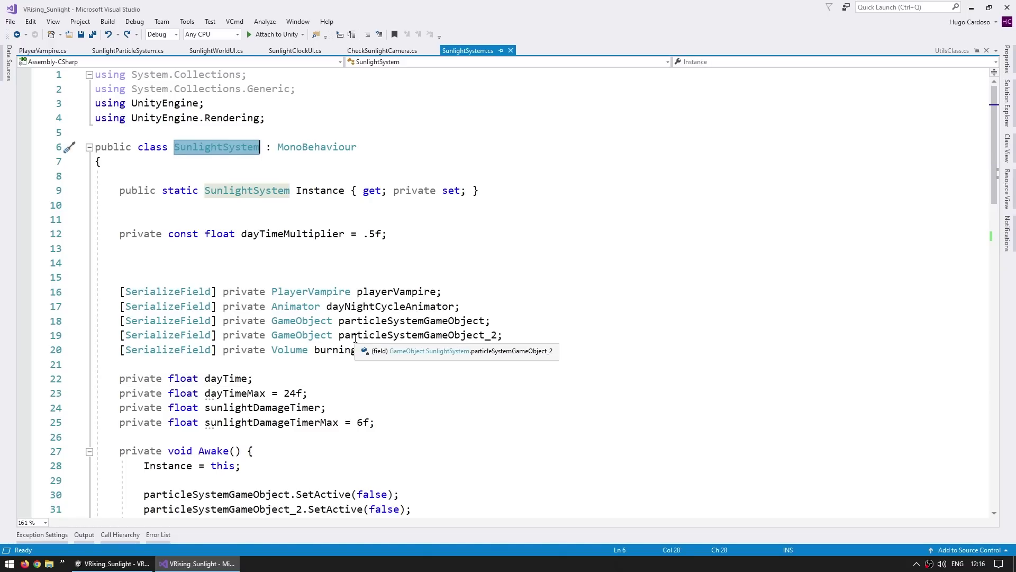
Locate the TrySunlightDamage call in Update and the TrySunlightDamage method declaration
scroll(389, 208, "down", 13)
left_click(359, 180)
scroll(359, 180, "up", 4)
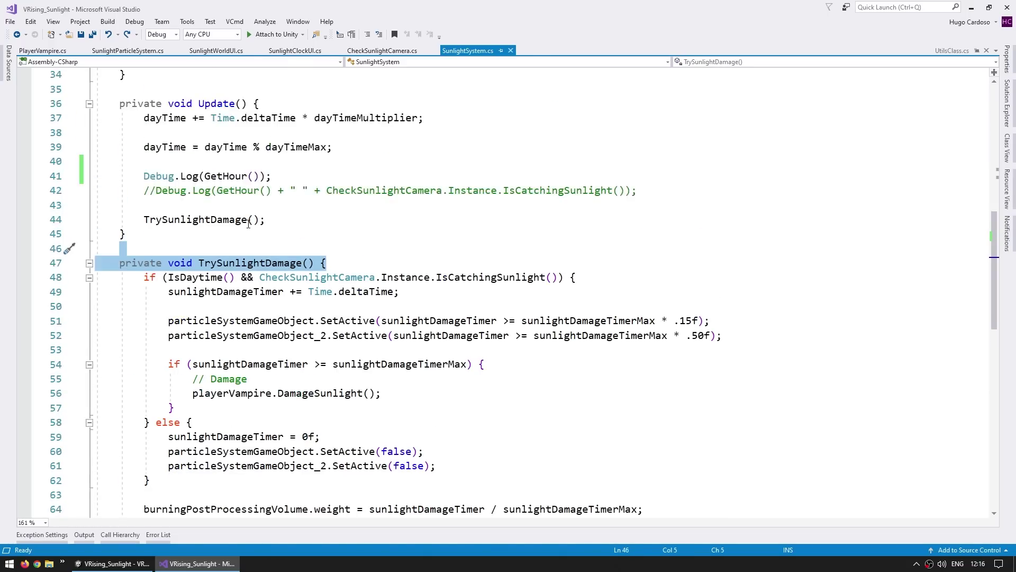
left_click(276, 305)
key("shift+Up")
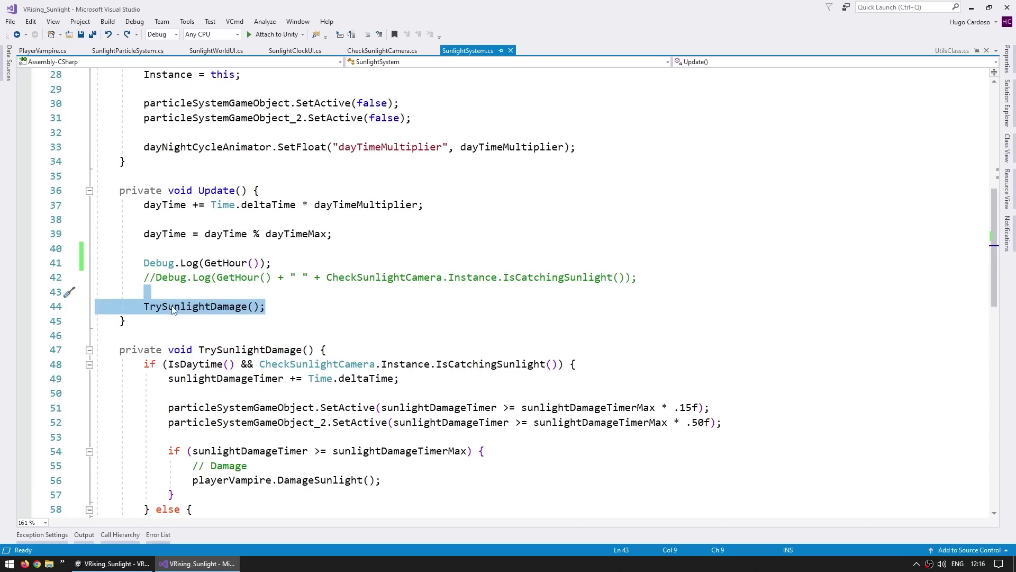
scroll(173, 310, "down", 2)
left_click(399, 264)
scroll(350, 271, "down", 2)
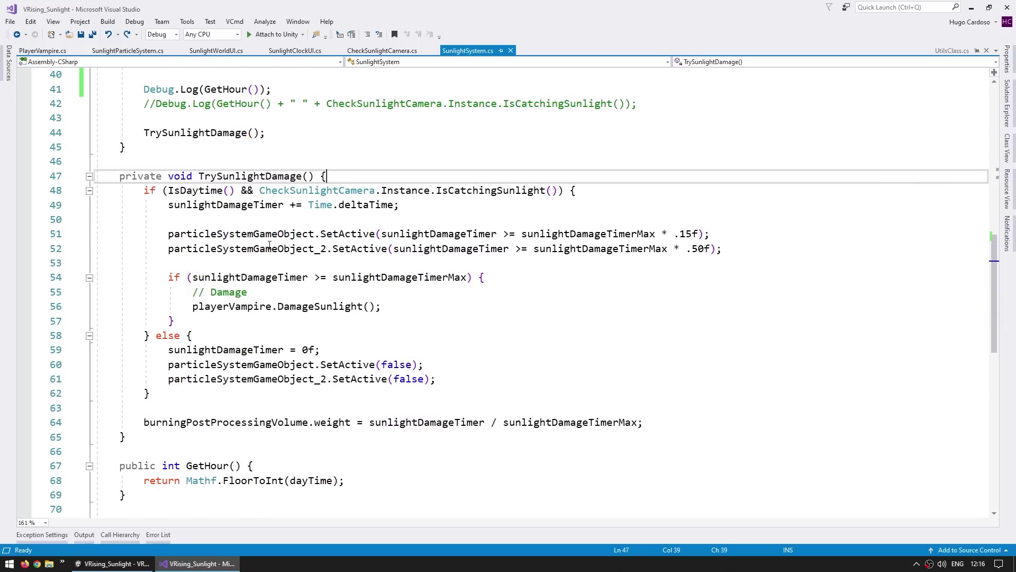
Examine the IsDaytime check with its hour range and the IsCatchingSunlight call on line 48
left_click(192, 191)
scroll(238, 398, "down", 3)
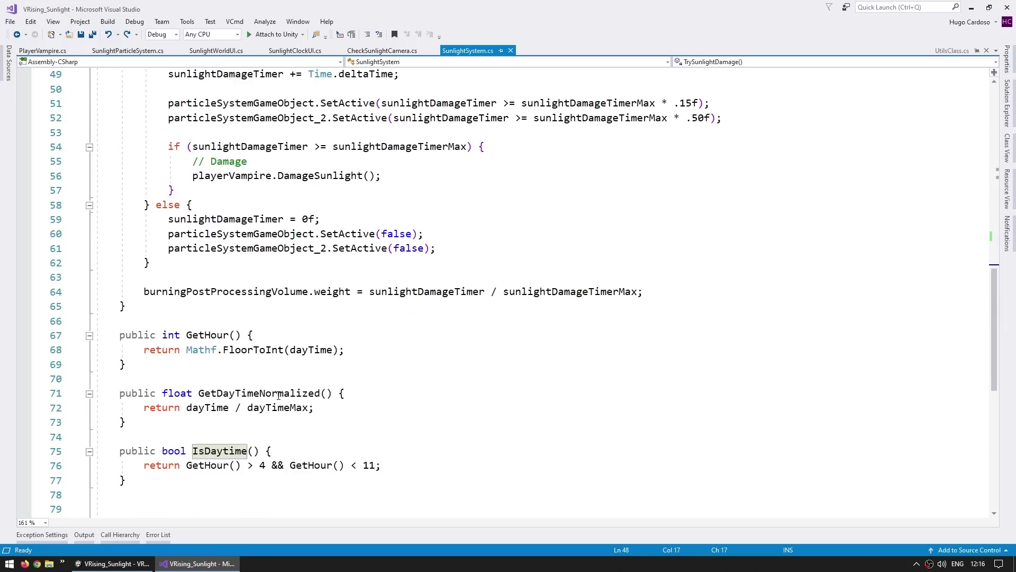
left_click_drag(212, 466, 318, 466)
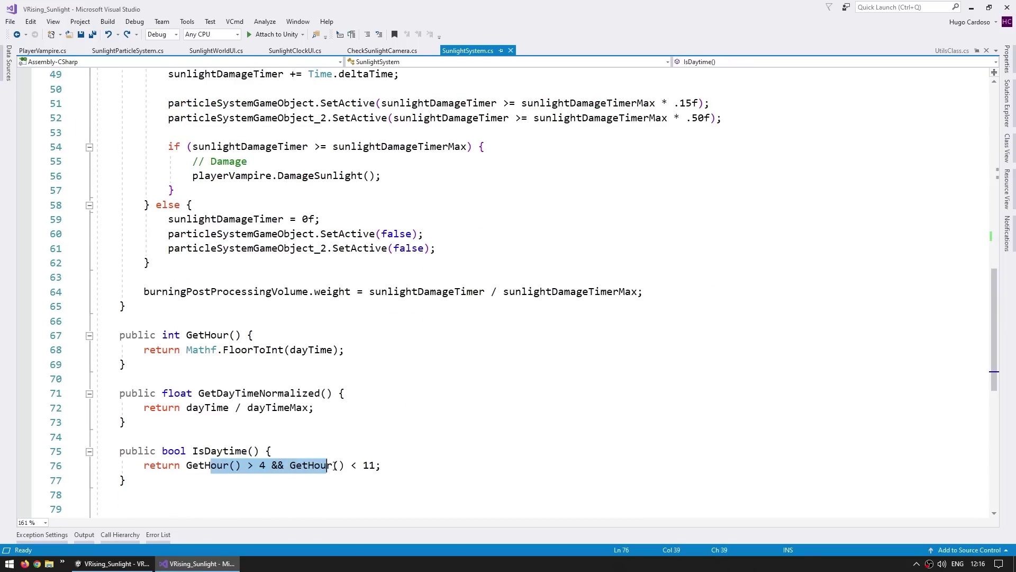
scroll(291, 466, "up", 3)
left_click(185, 192)
left_click(315, 192)
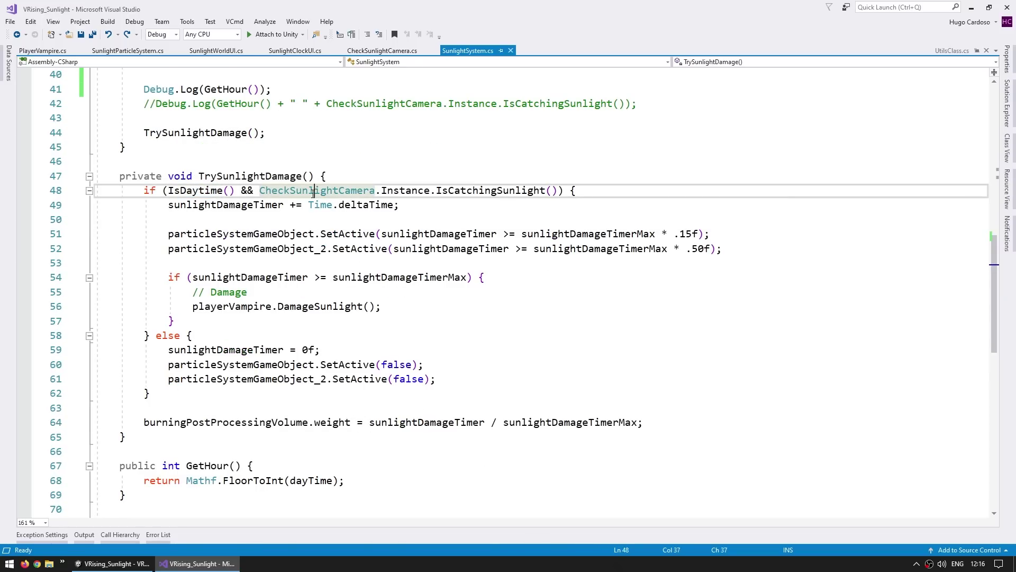
left_click_drag(474, 193, 511, 193)
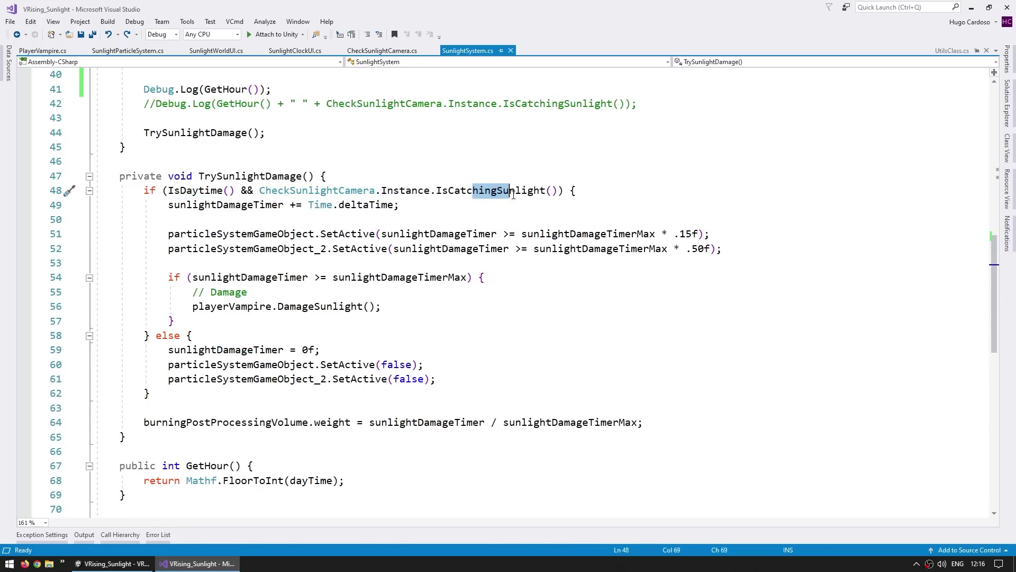
Review the damage timer increment and its 0f reset in the else branch, then switch to Unity
left_click(200, 205)
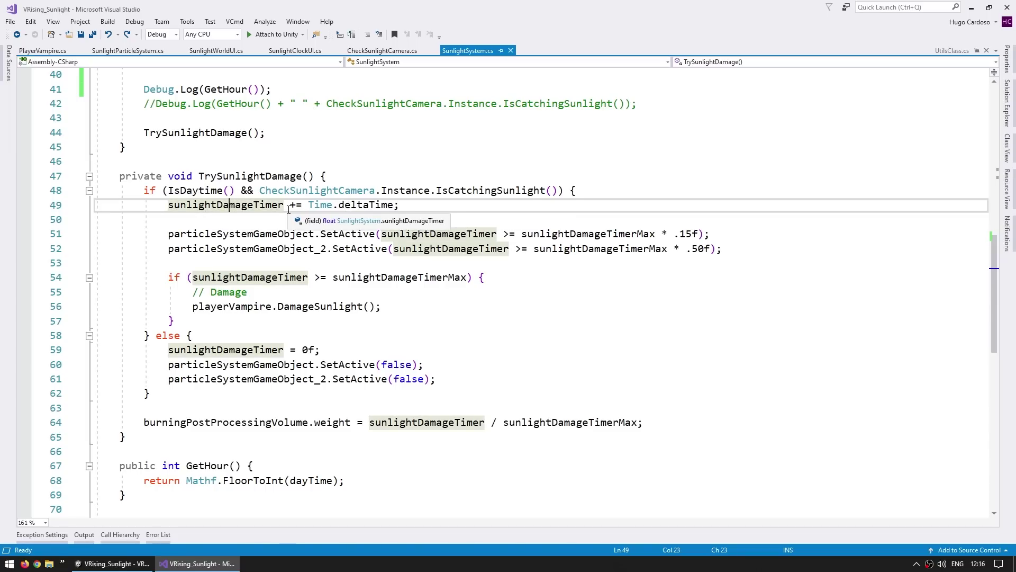
left_click_drag(143, 190, 448, 192)
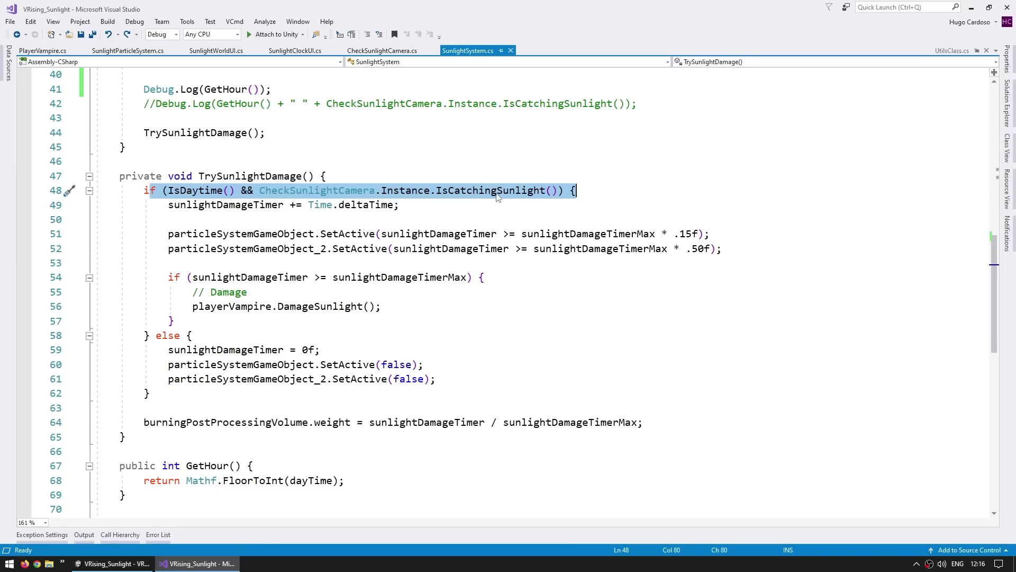
left_click(256, 379)
left_click(219, 350)
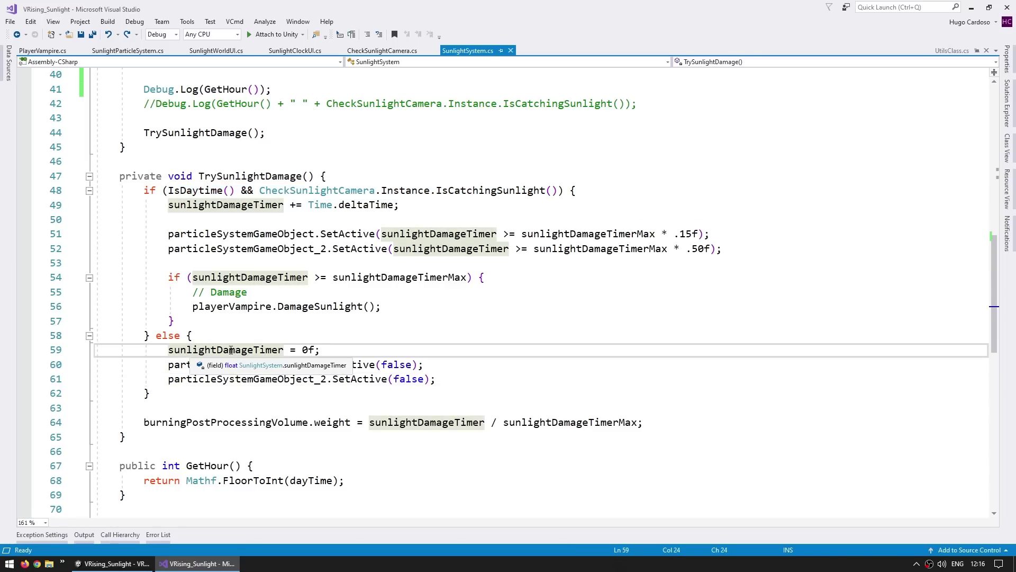
key("alt+Tab")
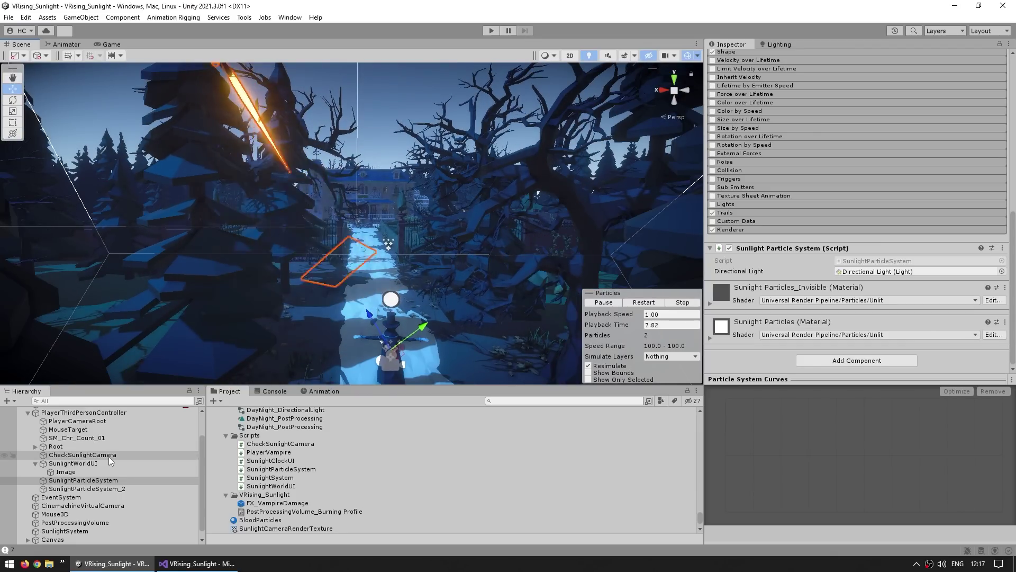
Inspect SunlightParticleSystem_2 around the character, then go to the first particle activation line in SunlightSystem
scroll(799, 244, "up", 10)
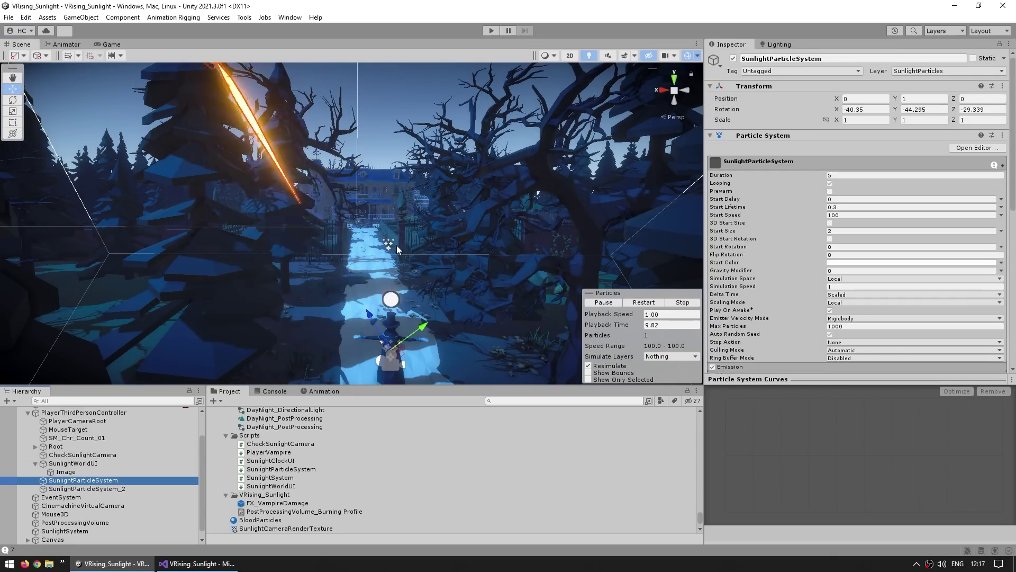
left_click_drag(430, 229, 429, 259, "alt")
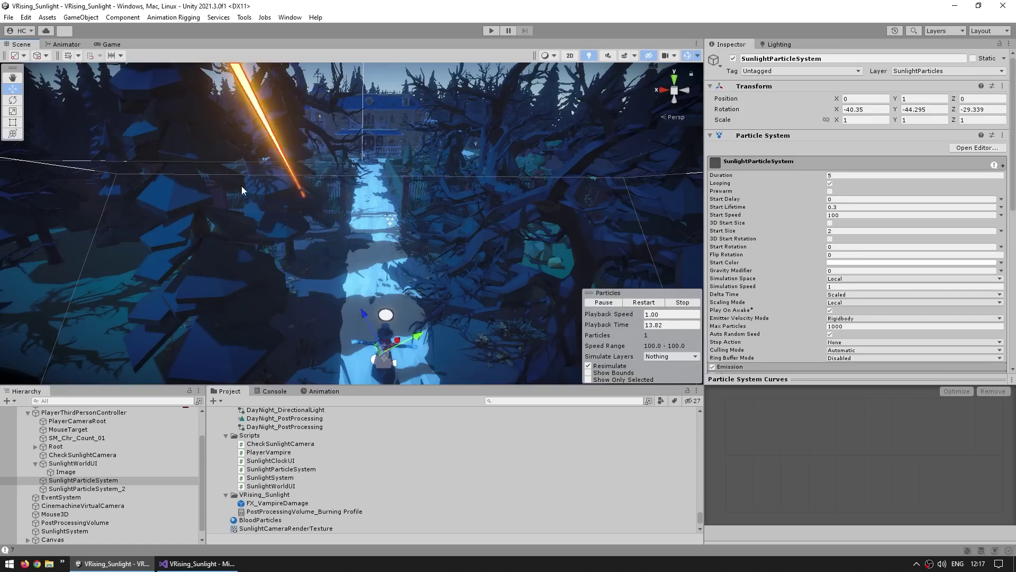
left_click(108, 488)
left_click_drag(492, 212, 398, 231, "alt")
scroll(876, 262, "down", 10)
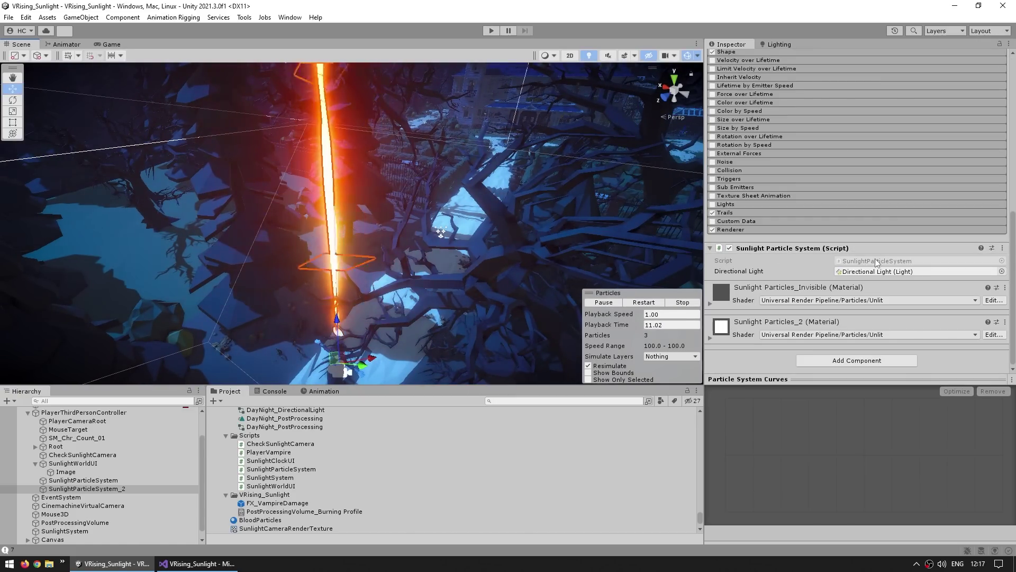
key("alt+Tab")
left_click(243, 277)
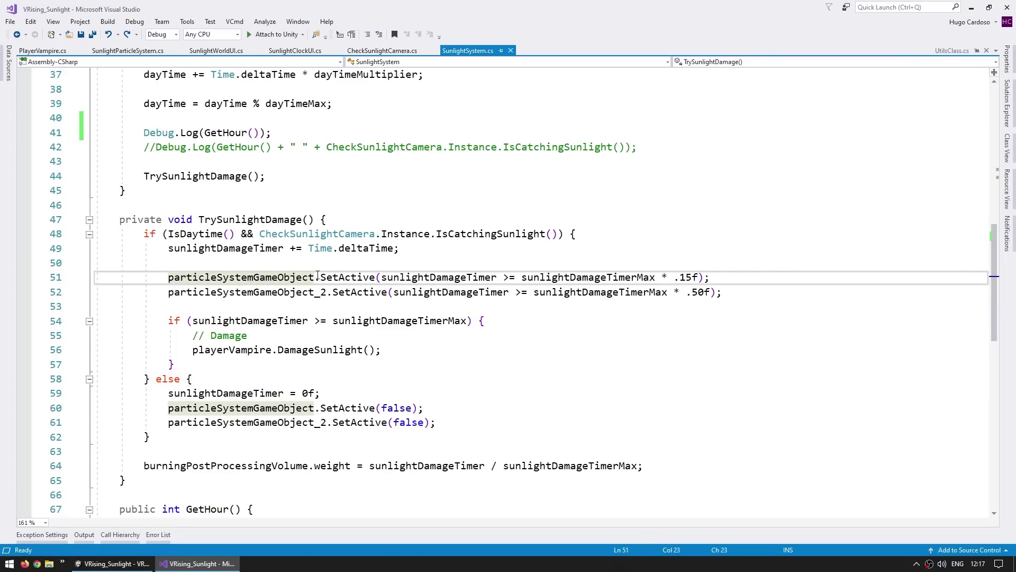
Highlight the particle threshold comparisons using the .15f and .50f multipliers on lines 51–52
left_click_drag(405, 274, 583, 275)
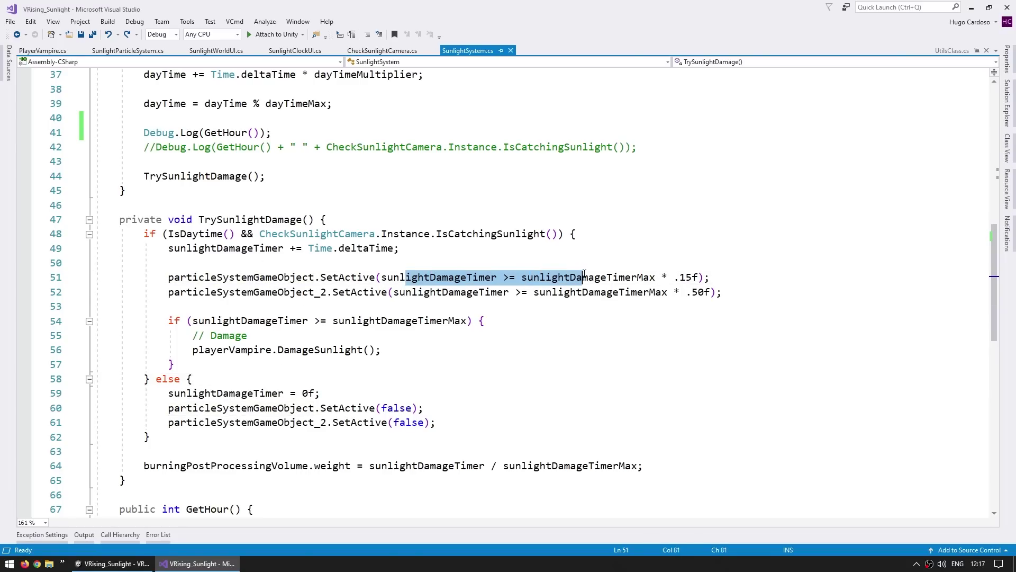
left_click_drag(681, 275, 695, 276)
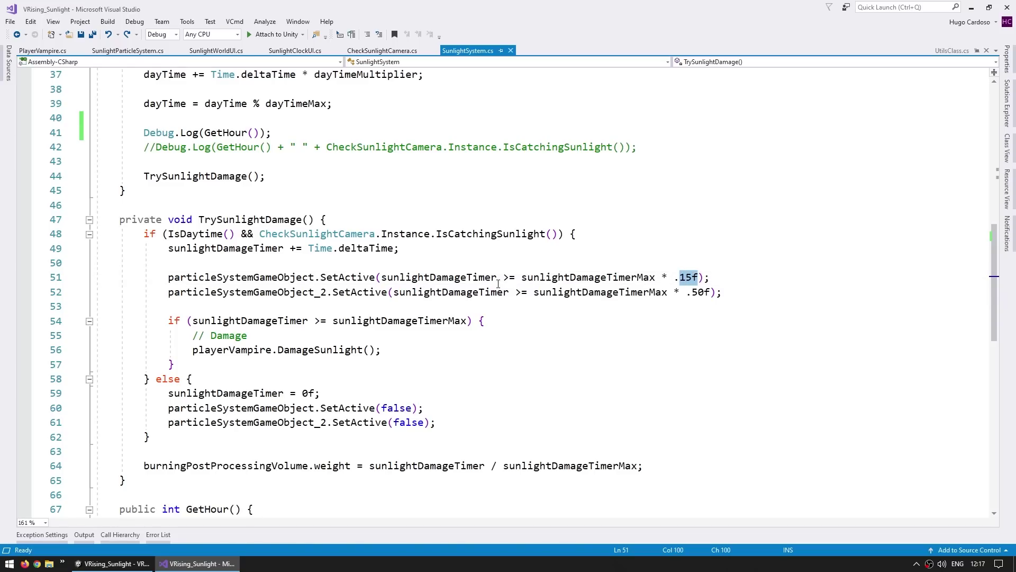
left_click_drag(692, 292, 709, 293)
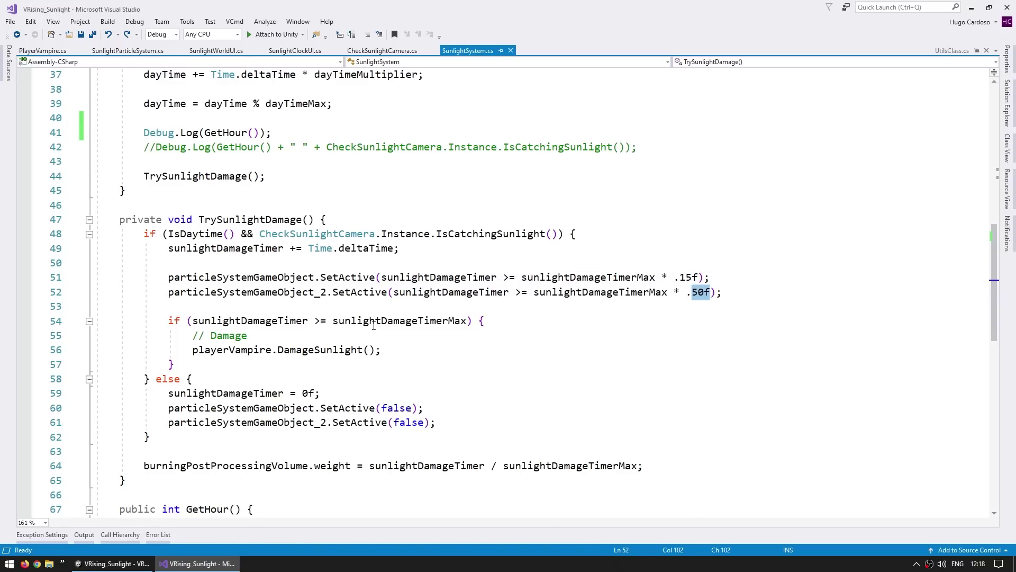
Point out the full-timer check and DamageSunlight call, then damage the soldier in the Health System demo
left_click(373, 323)
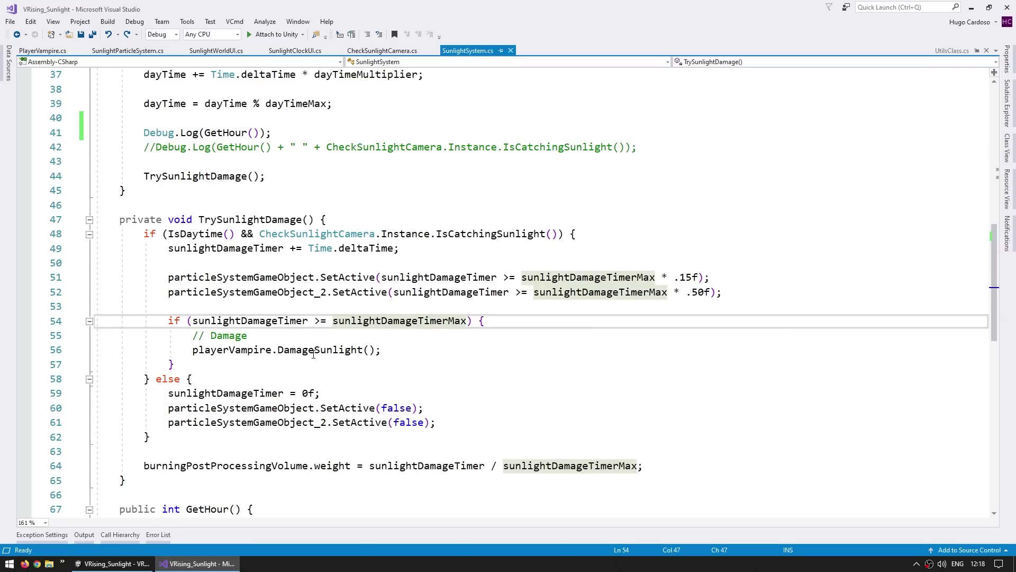
left_click(315, 351)
left_click(255, 356)
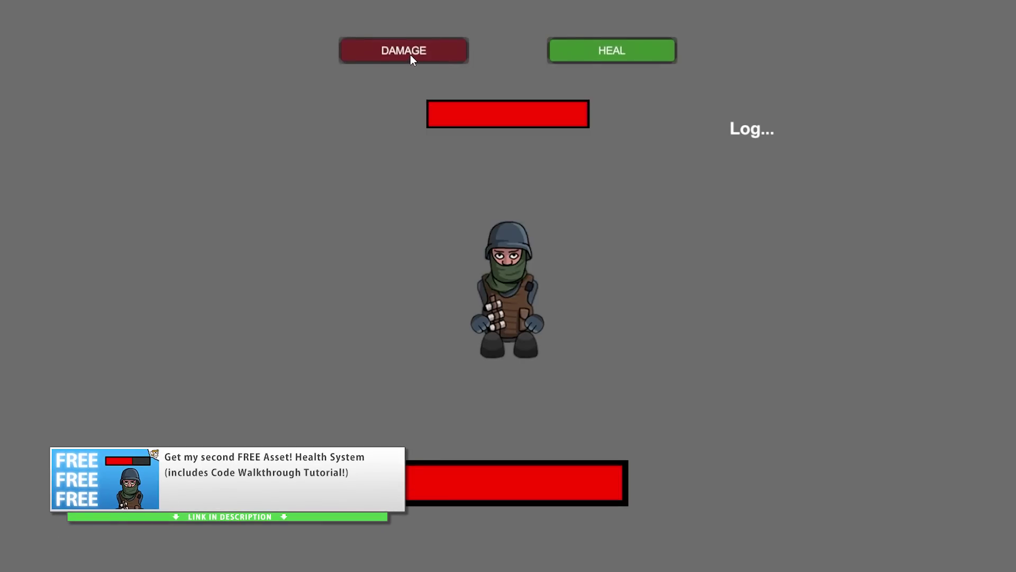
left_click(411, 55)
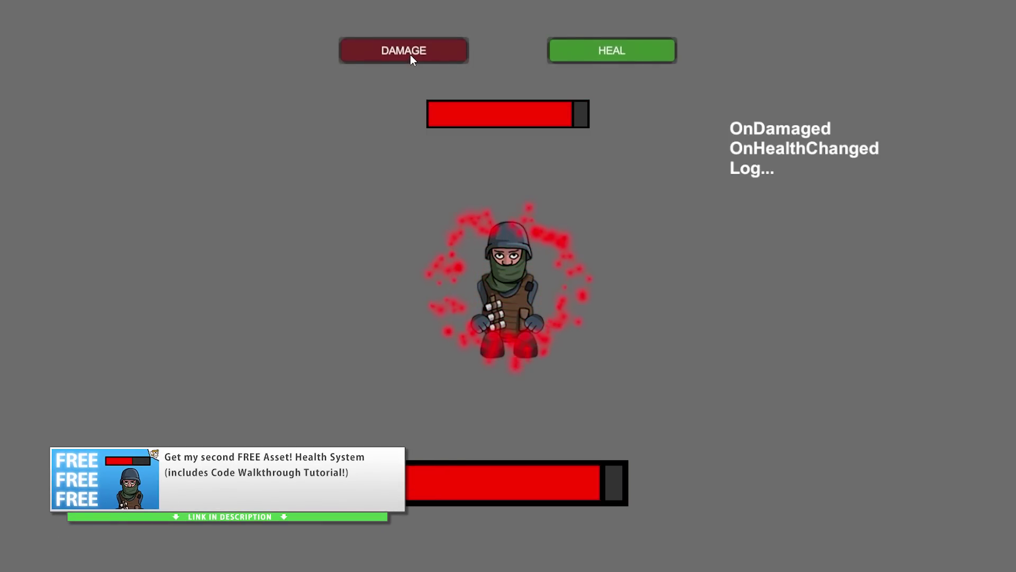
Damage the soldier several more times and heal the target in the Health System demo
left_click(410, 55)
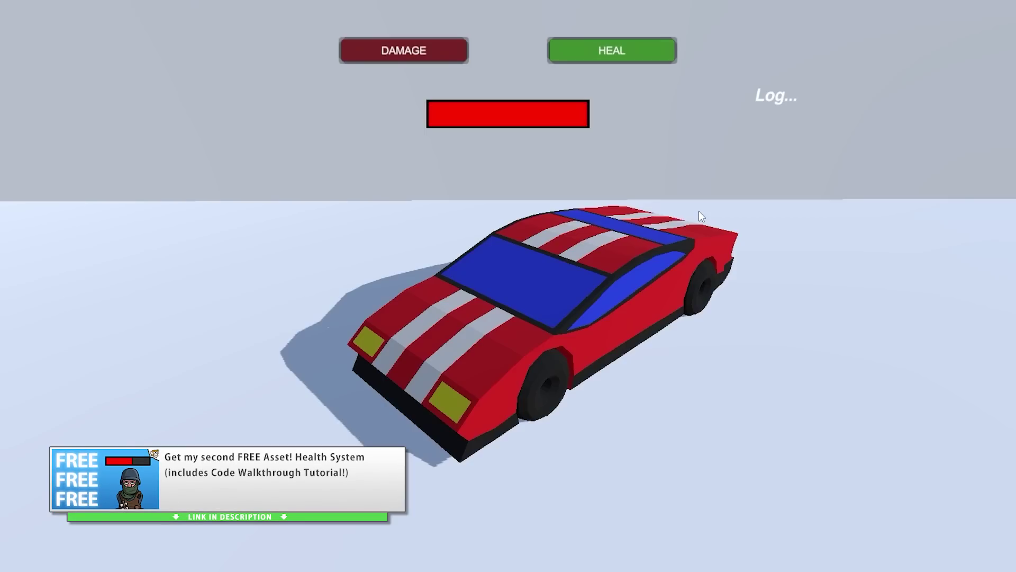
left_click(427, 44)
left_click(428, 45)
left_click(428, 45)
left_click(635, 50)
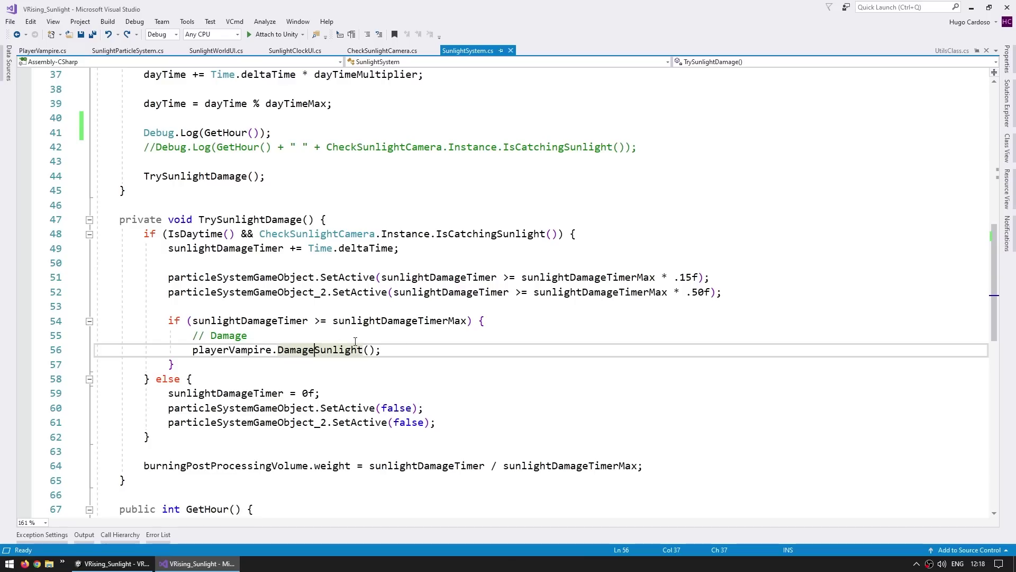
Point out the line setting the burning volume's weight in Visual Studio, then return to Unity
scroll(429, 330, "down", 2)
left_click(248, 379)
left_click(333, 380)
left_click(112, 563)
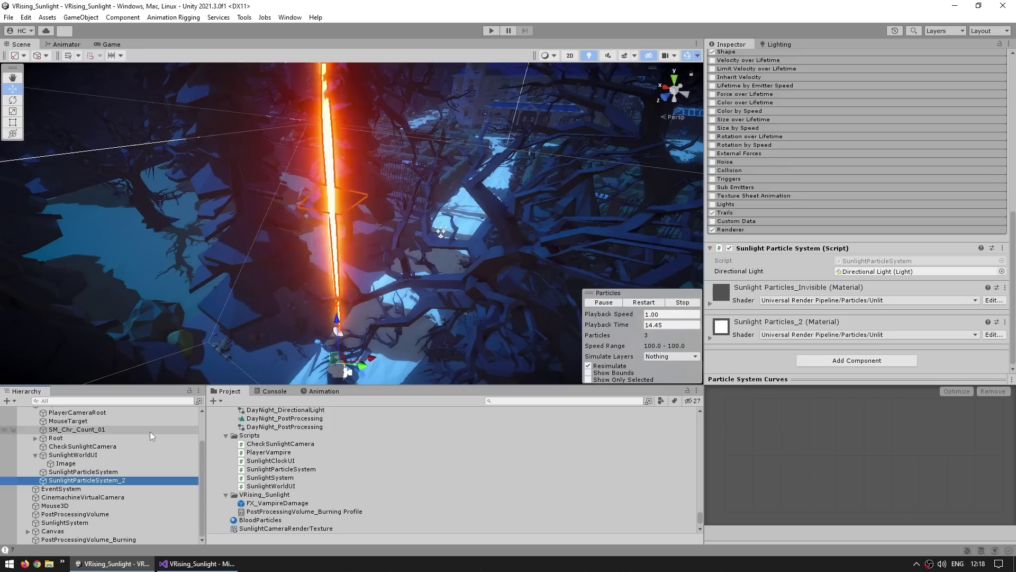
Compare the settings of PostProcessingVolume and PostProcessingVolume_Burning in the Inspector
left_click(90, 540)
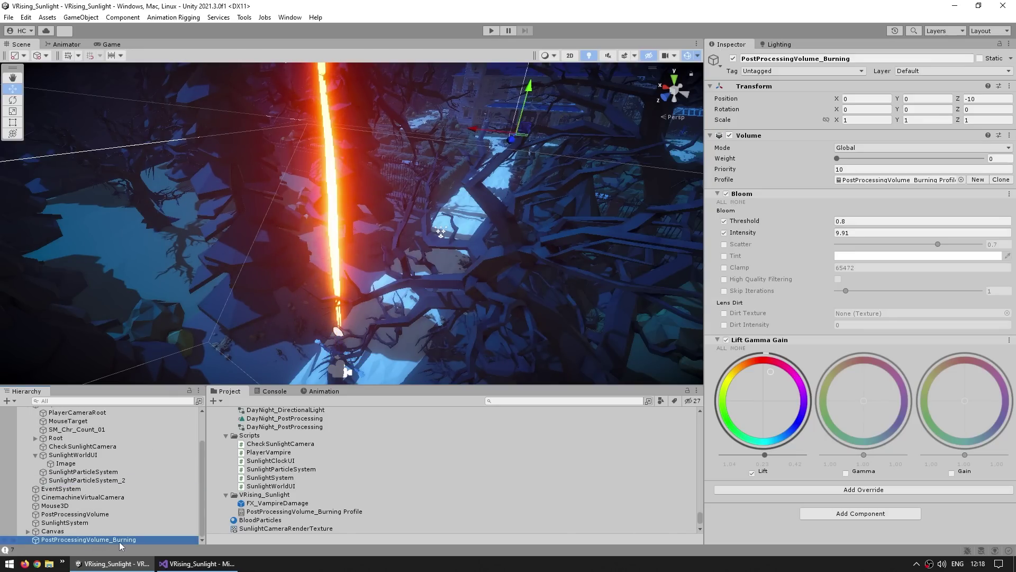
scroll(100, 435, "up", 2)
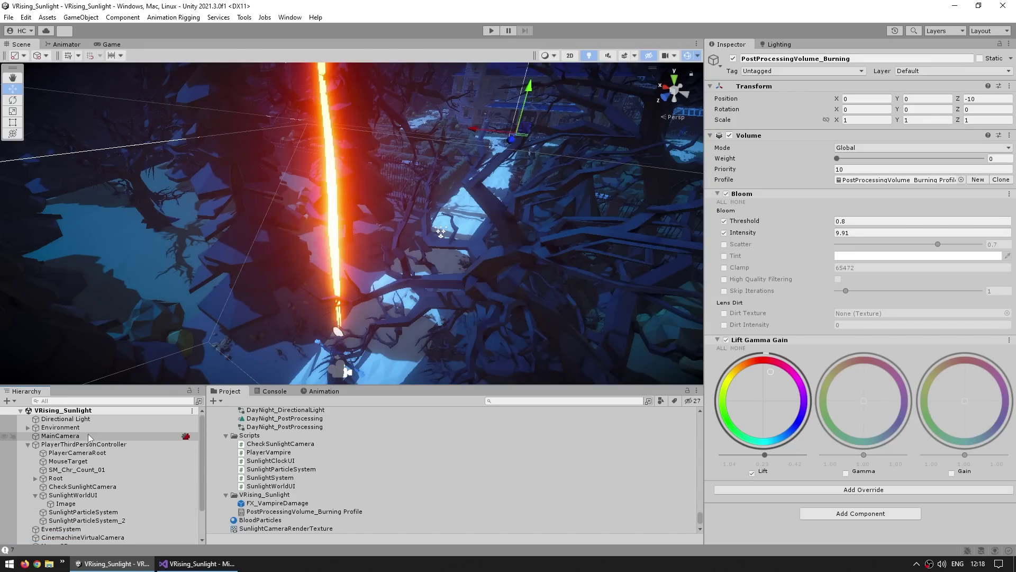
scroll(93, 437, "down", 2)
left_click(95, 513)
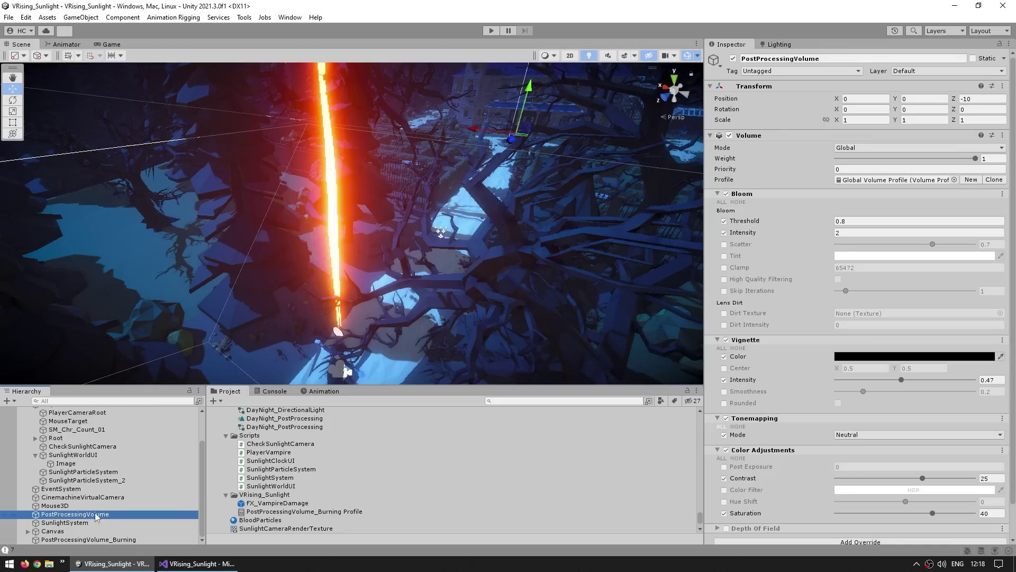
left_click(105, 539)
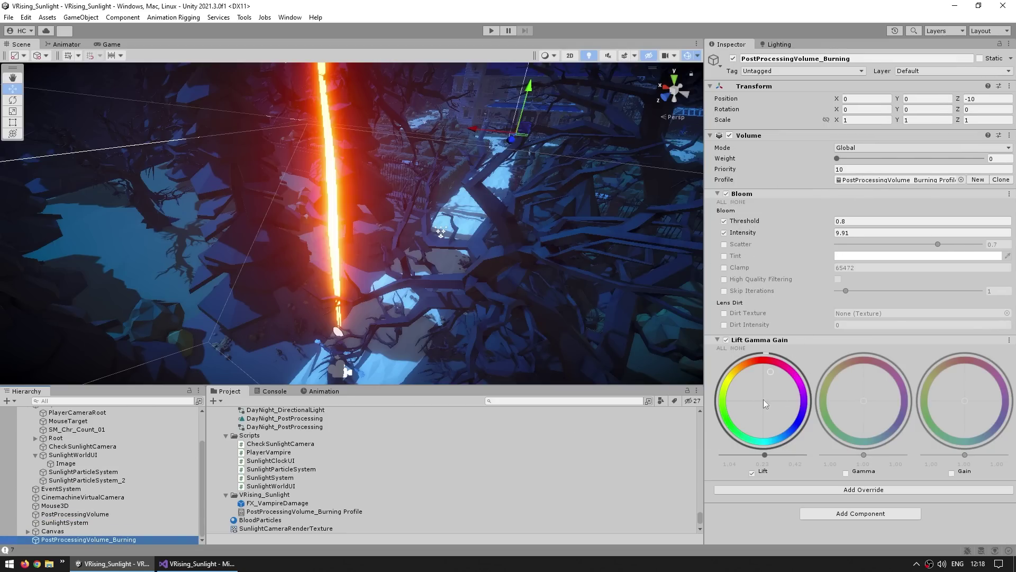
Pull the scene view back and raise the burning volume's Weight from 0 to 1
scroll(404, 281, "down", 3)
middle_click_drag(397, 270, 442, 265)
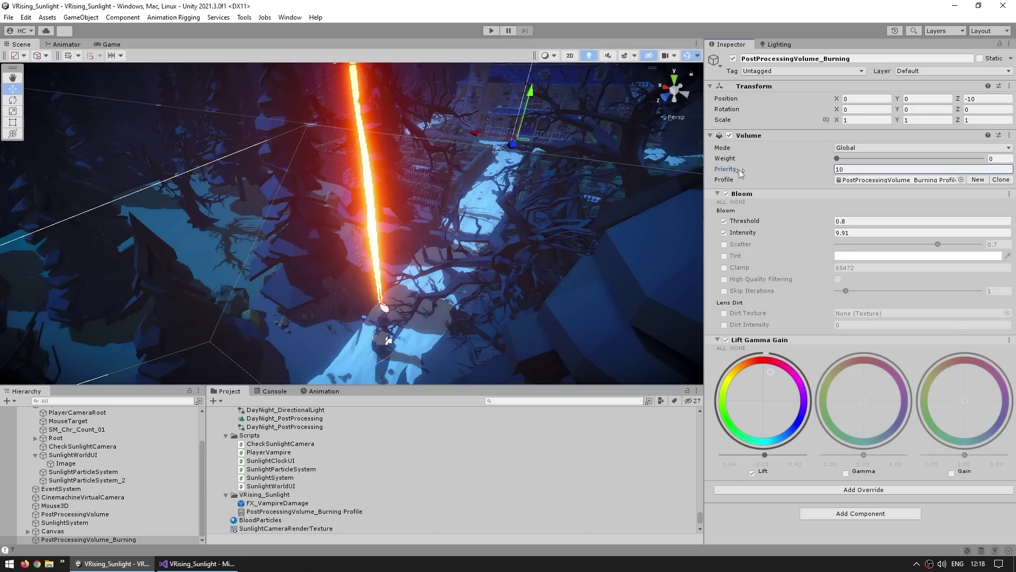
left_click(79, 514)
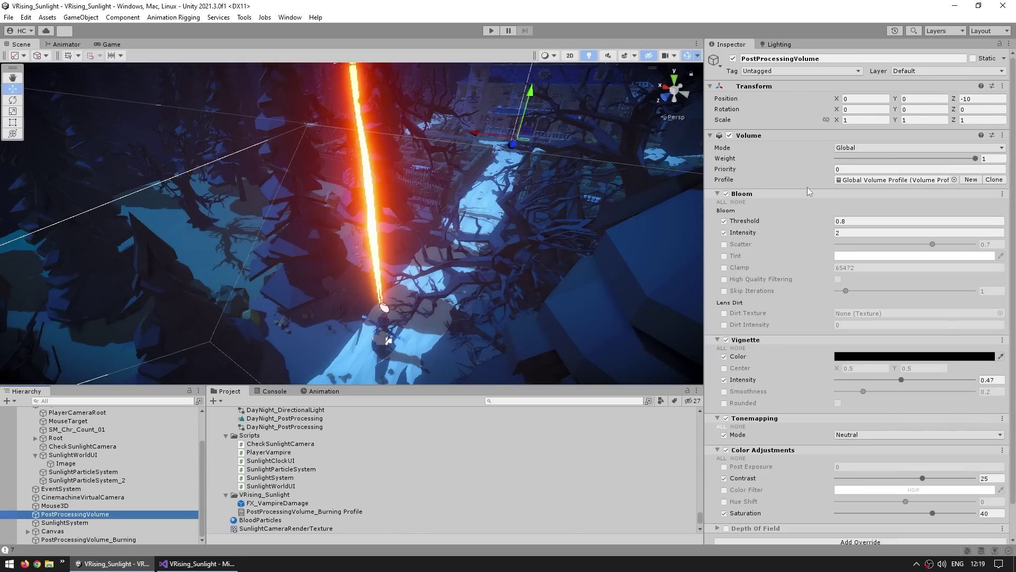
left_click(134, 540)
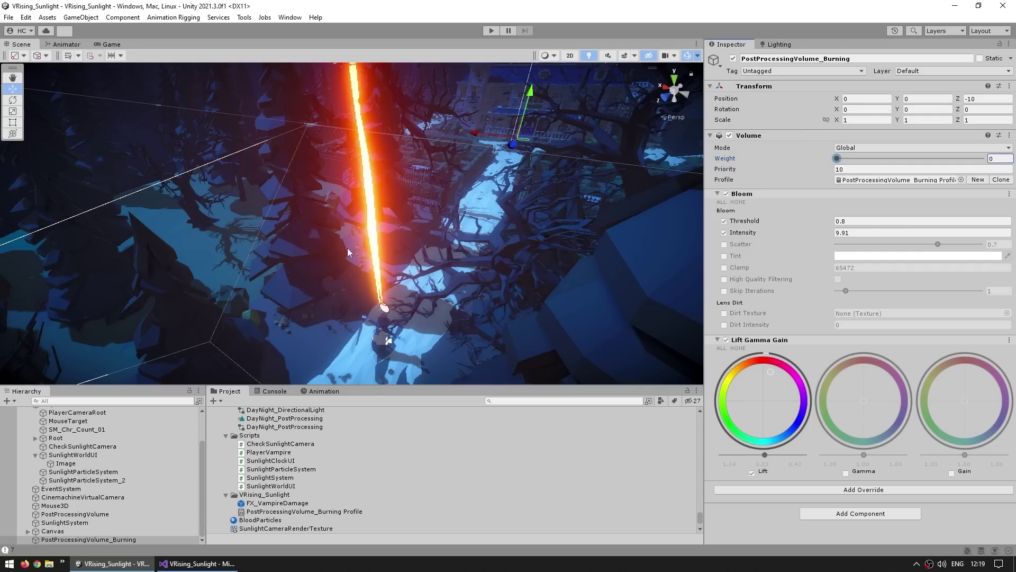
left_click_drag(839, 160, 1004, 164)
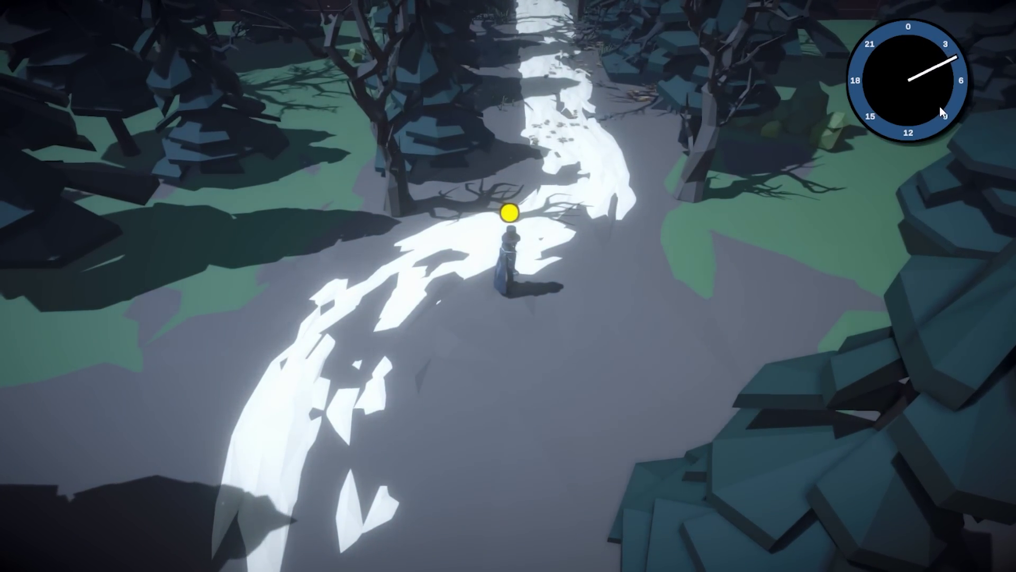
Step the character back and fire beam attacks up the path and beside it
key("s")
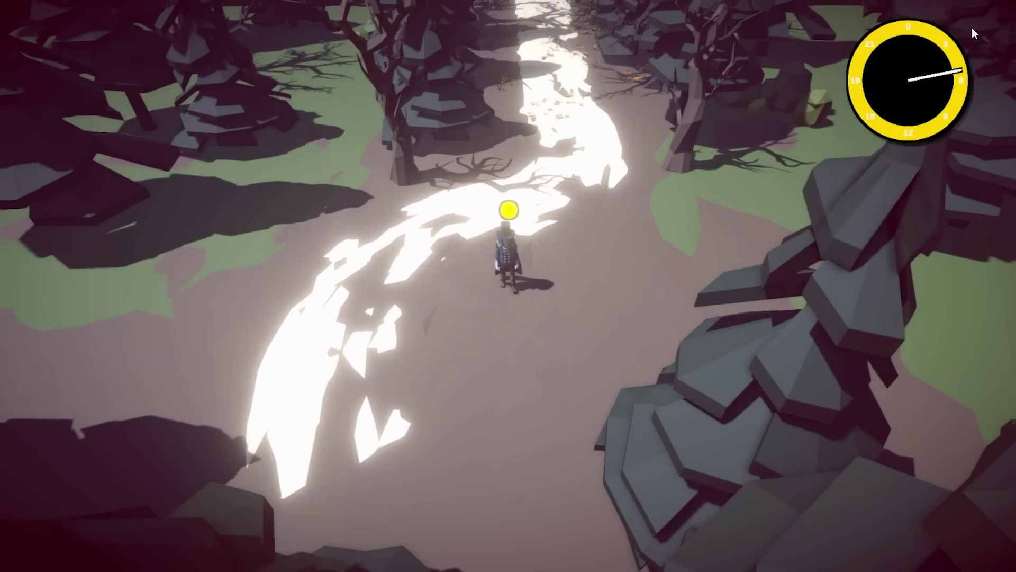
left_click(465, 167)
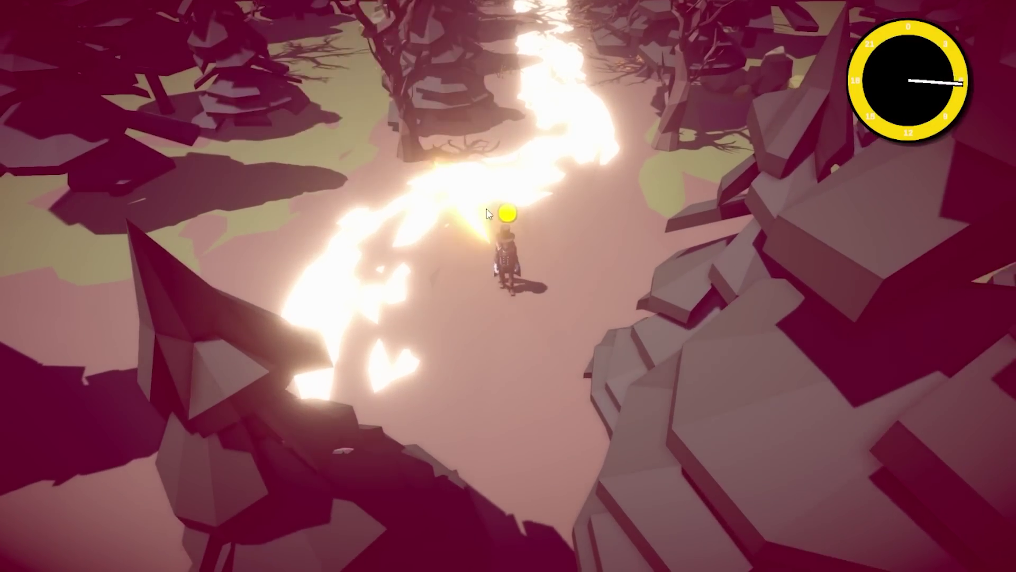
left_click(465, 166)
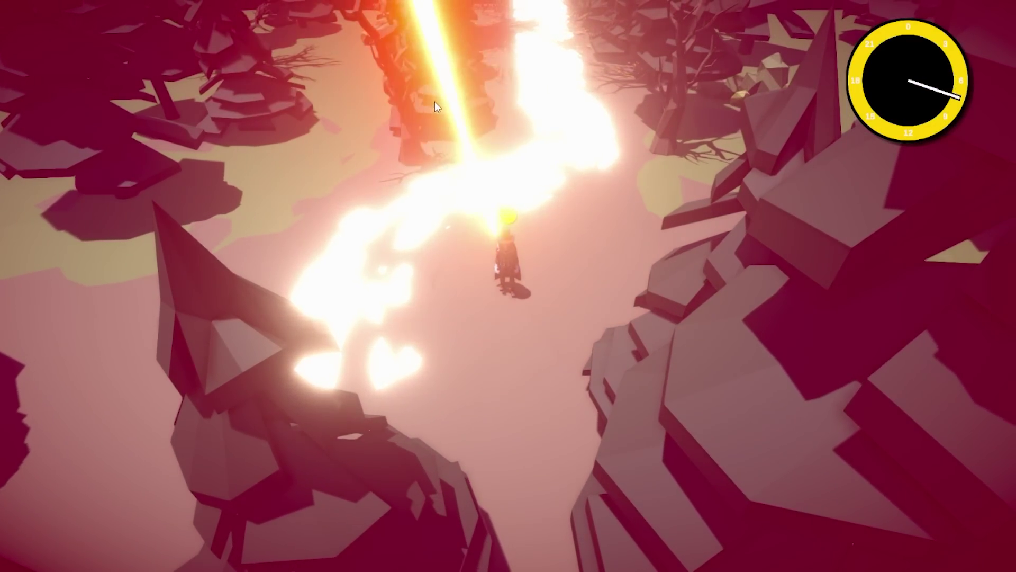
left_click(511, 266)
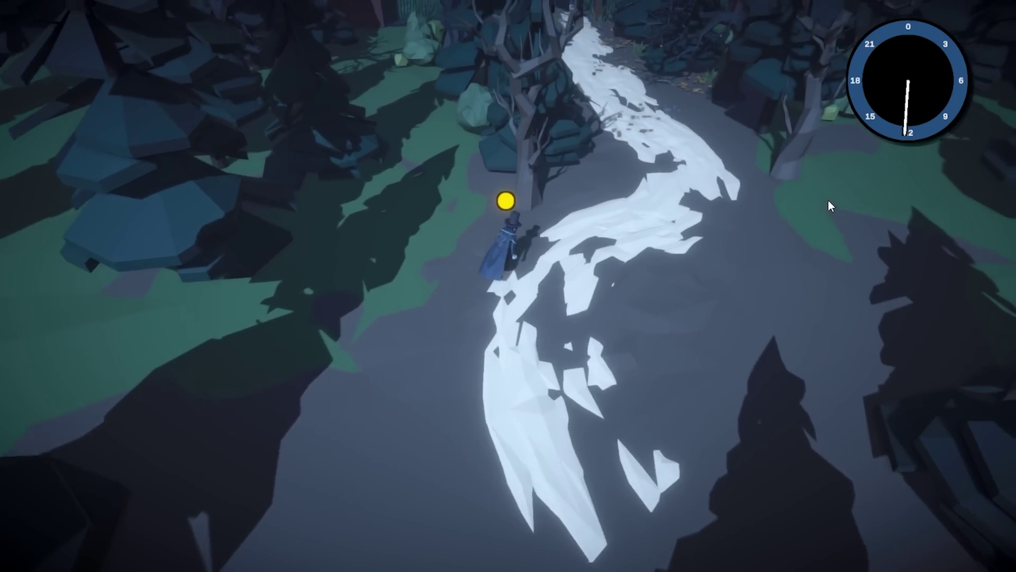
Walk the character up the path past the house, then from shade out into sunlight
key("w")
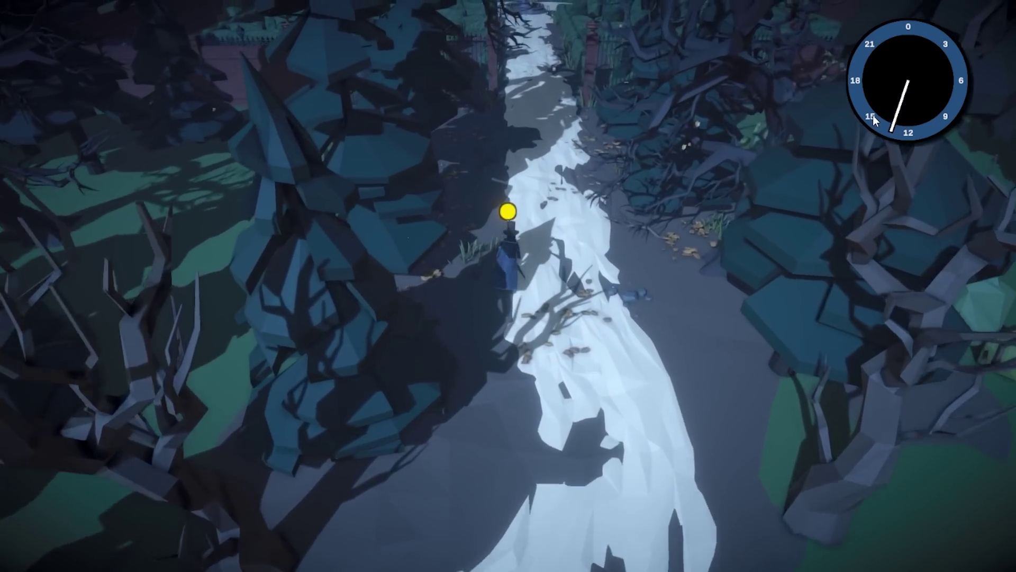
key("w")
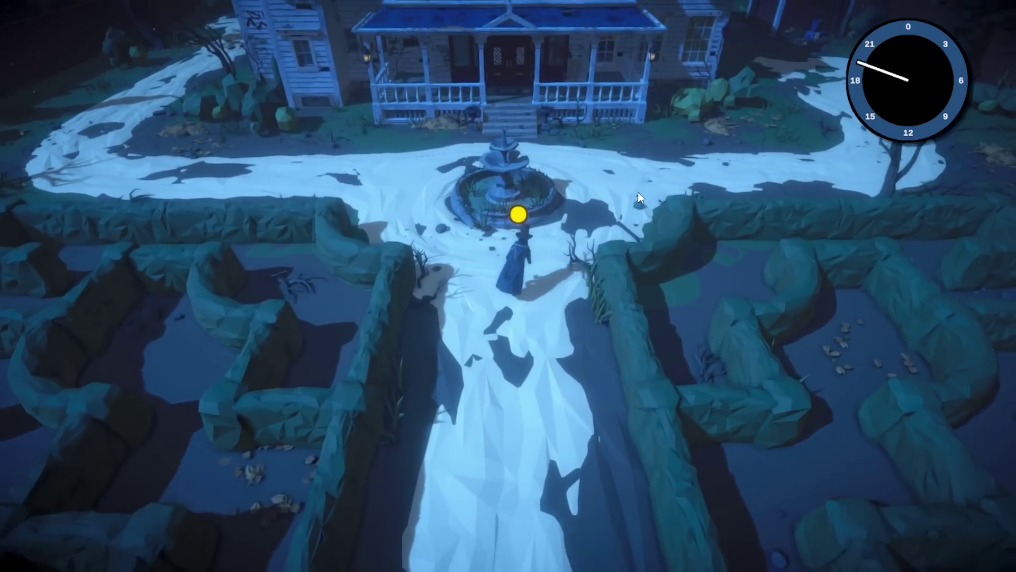
key("w")
key("d")
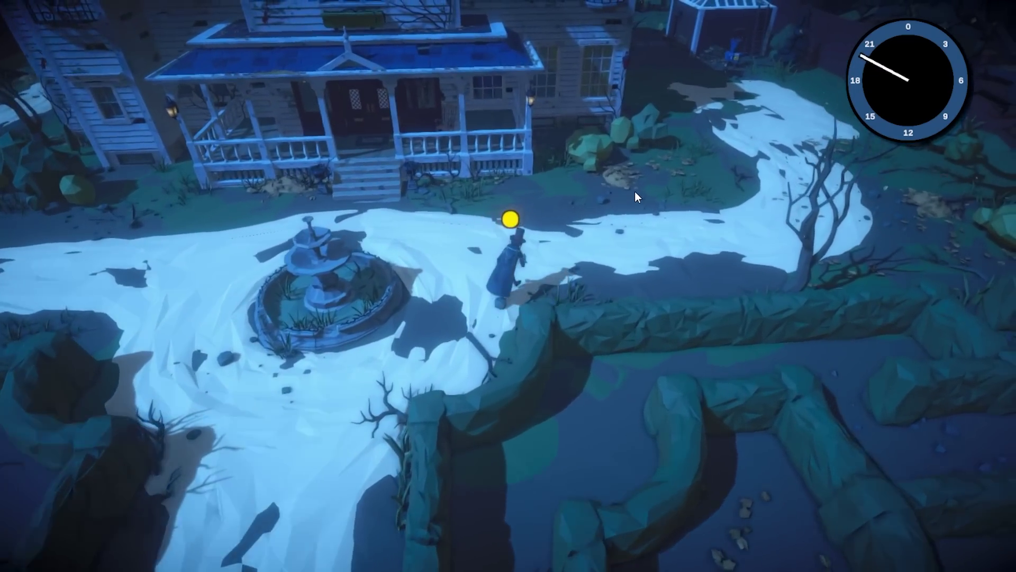
key("d")
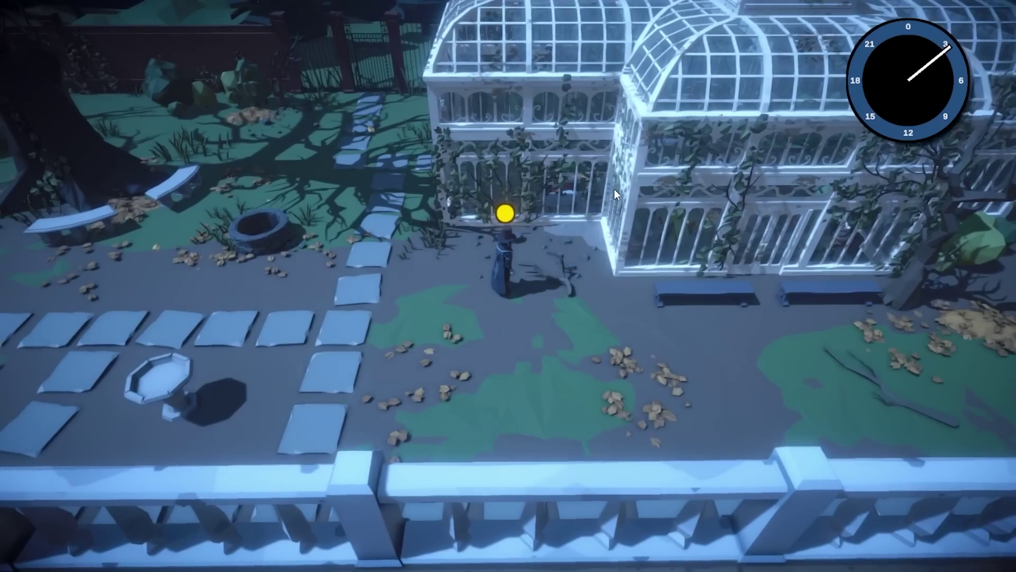
key("s")
key("s")
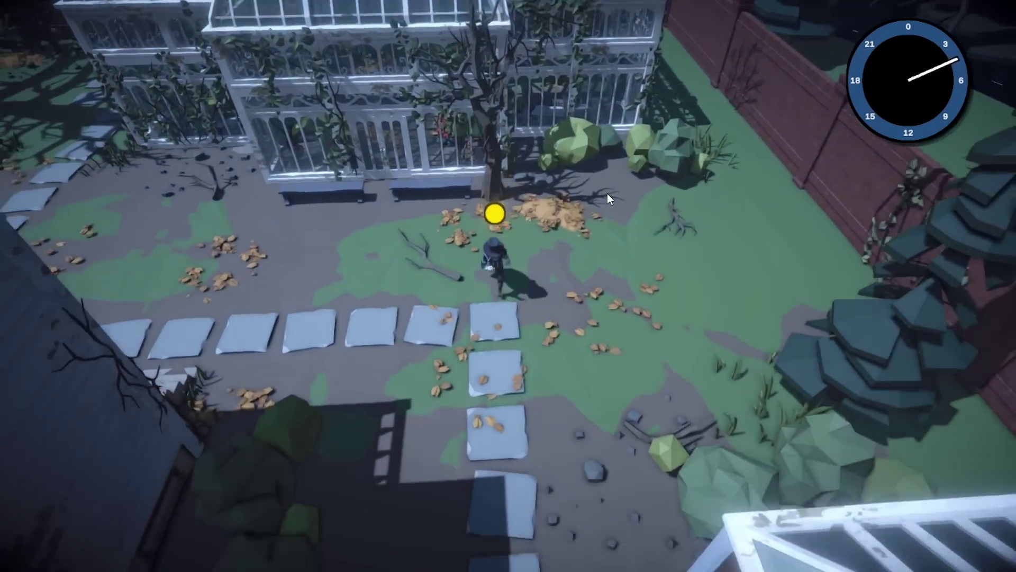
key("a")
key("s")
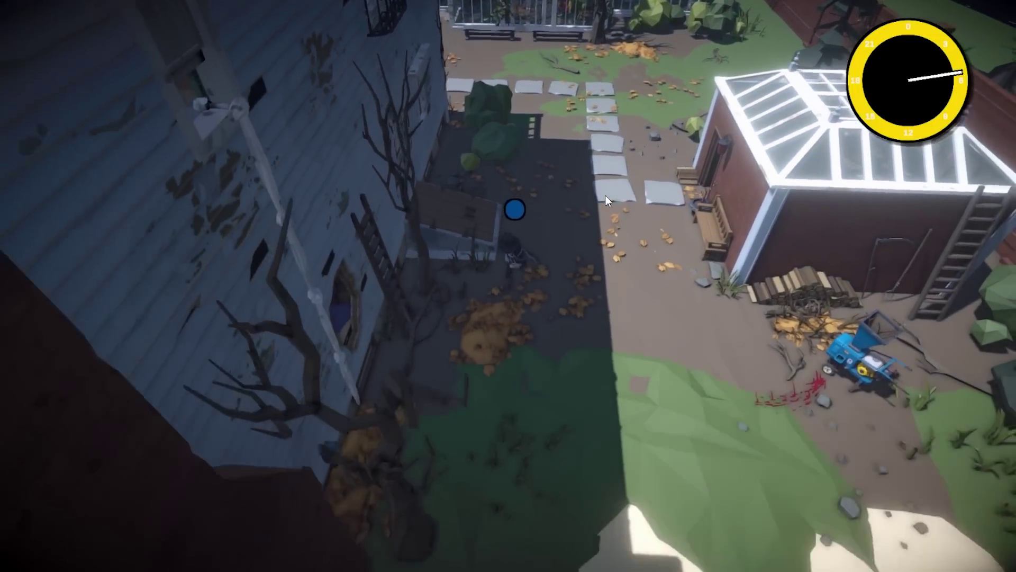
key("s")
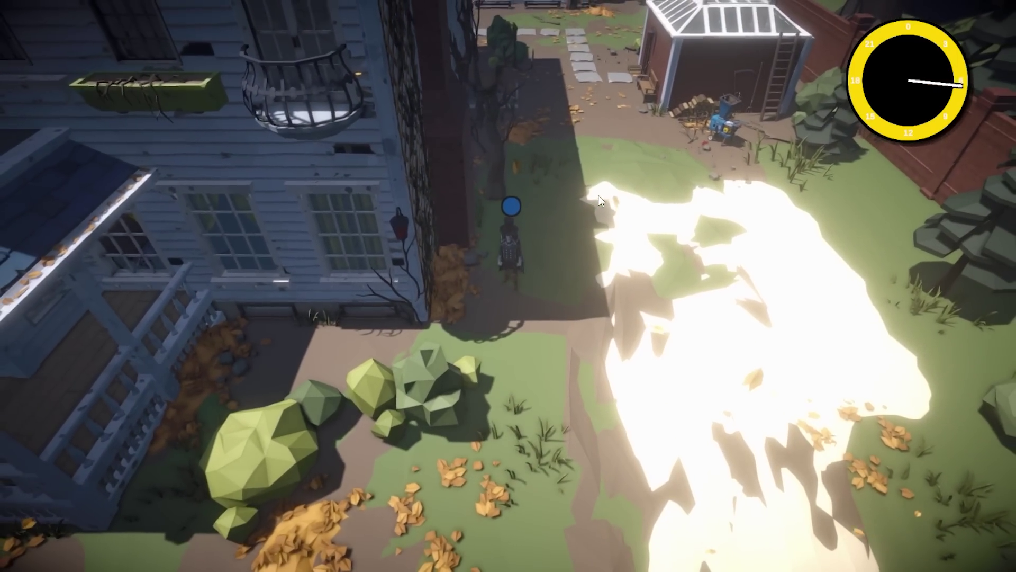
key("d")
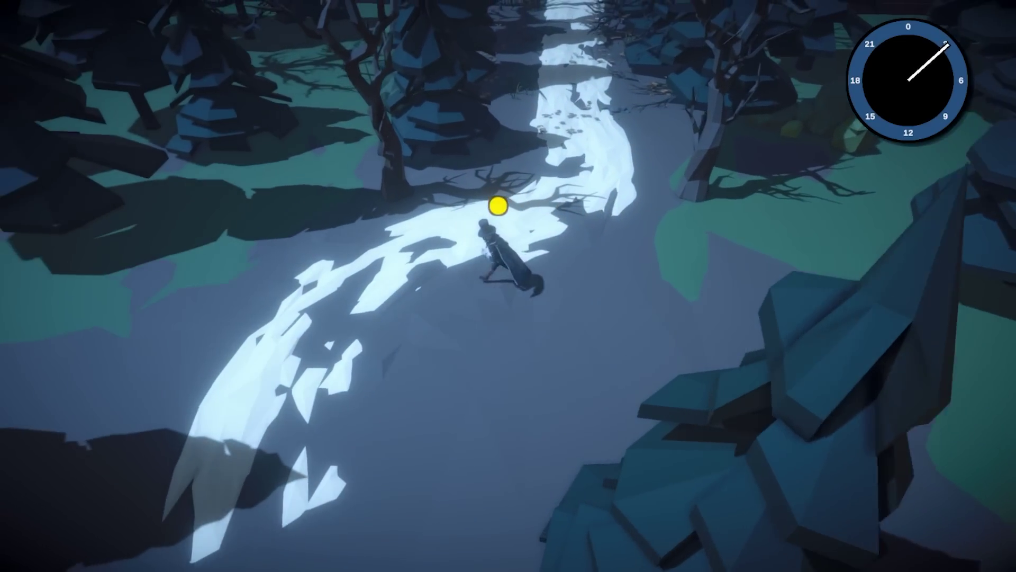
key("d")
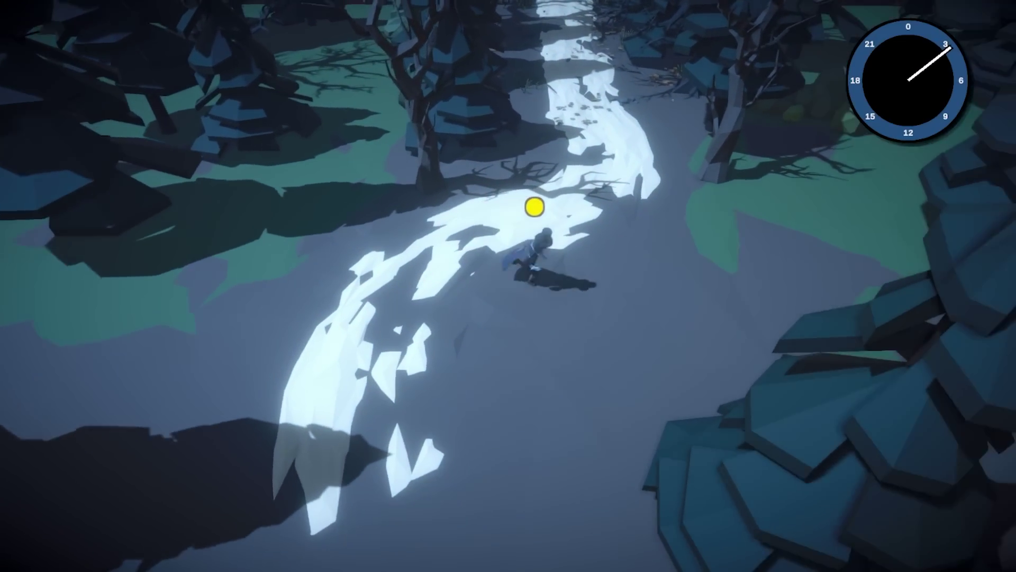